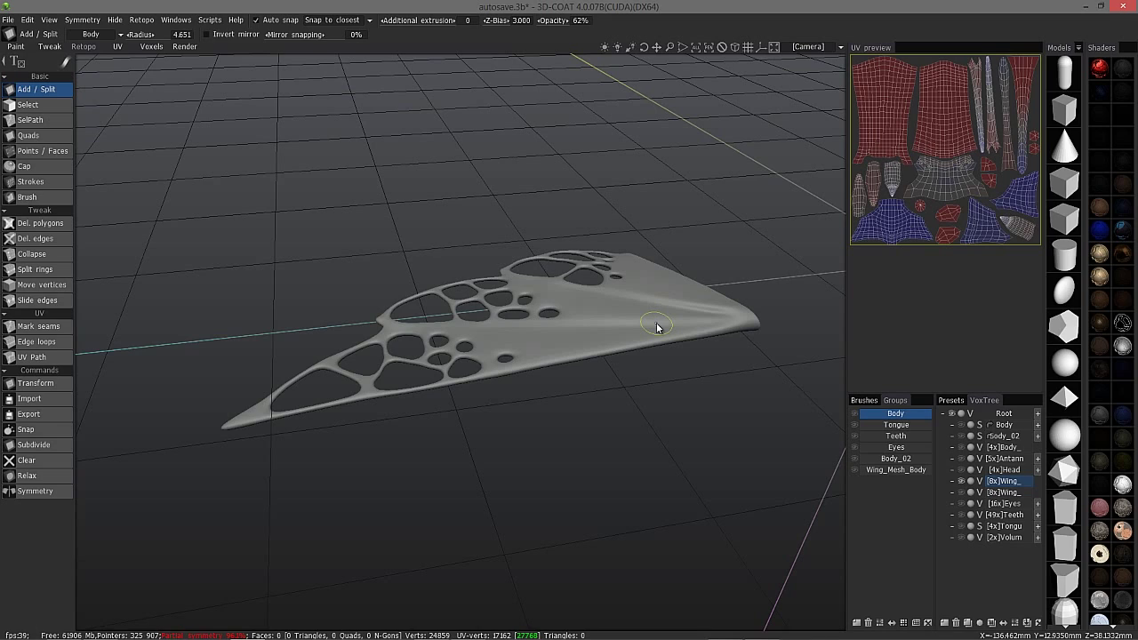
Show the Wing_Mesh_Body retopo layer over the perforated wing.
drag(659, 399, 525, 347)
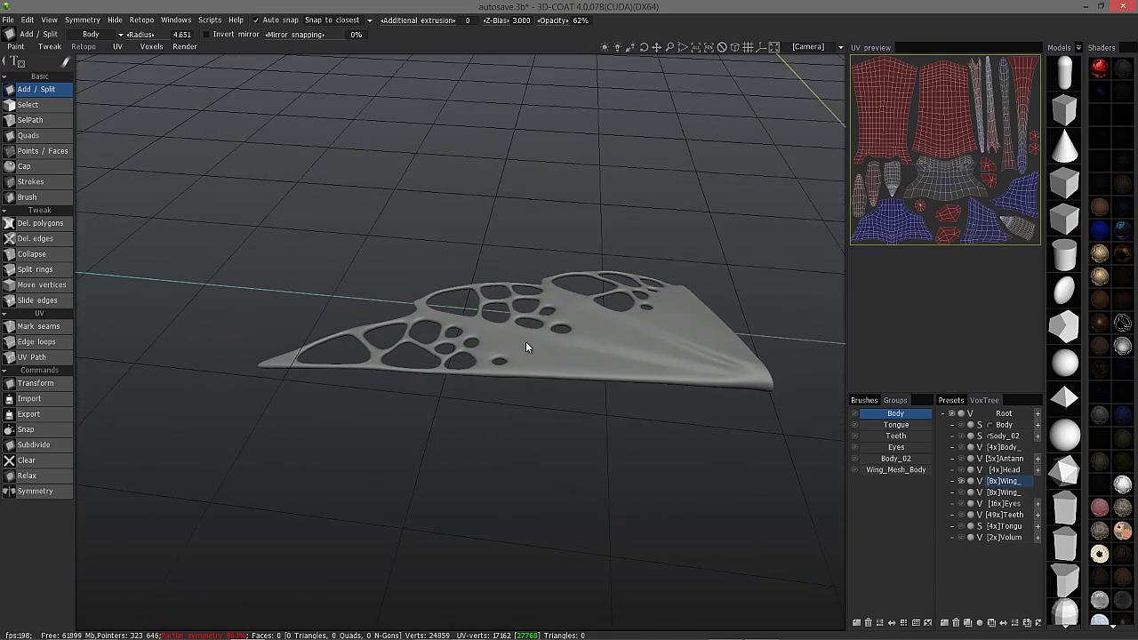
mouse_move(498, 271)
mouse_down()
mouse_move(508, 260)
mouse_move(552, 317)
mouse_move(631, 324)
mouse_up()
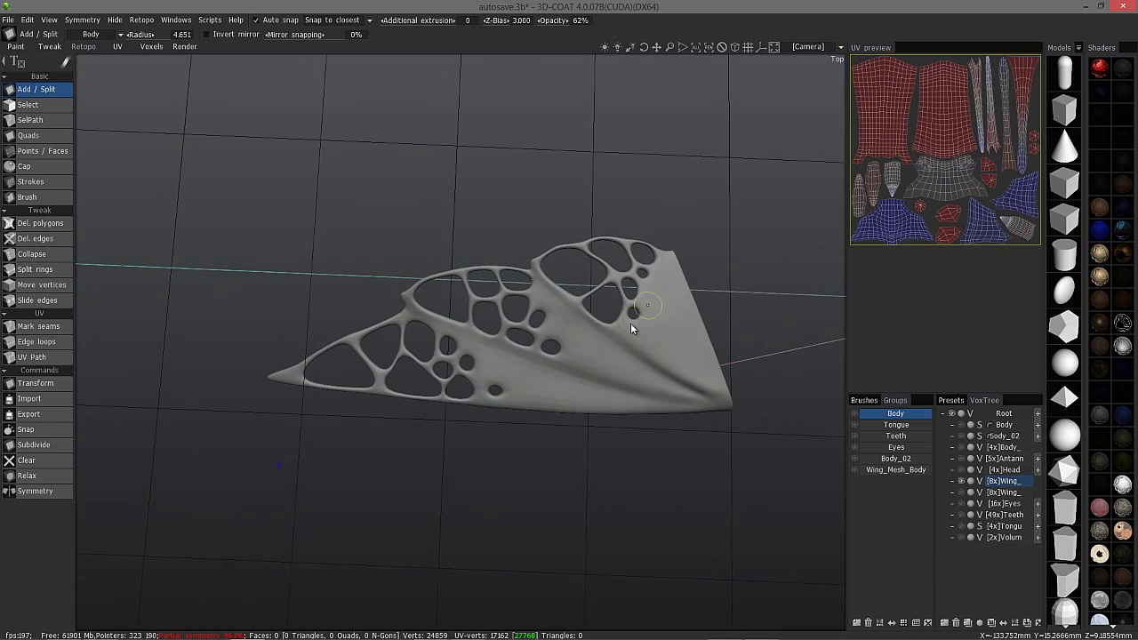
drag(516, 391, 632, 386)
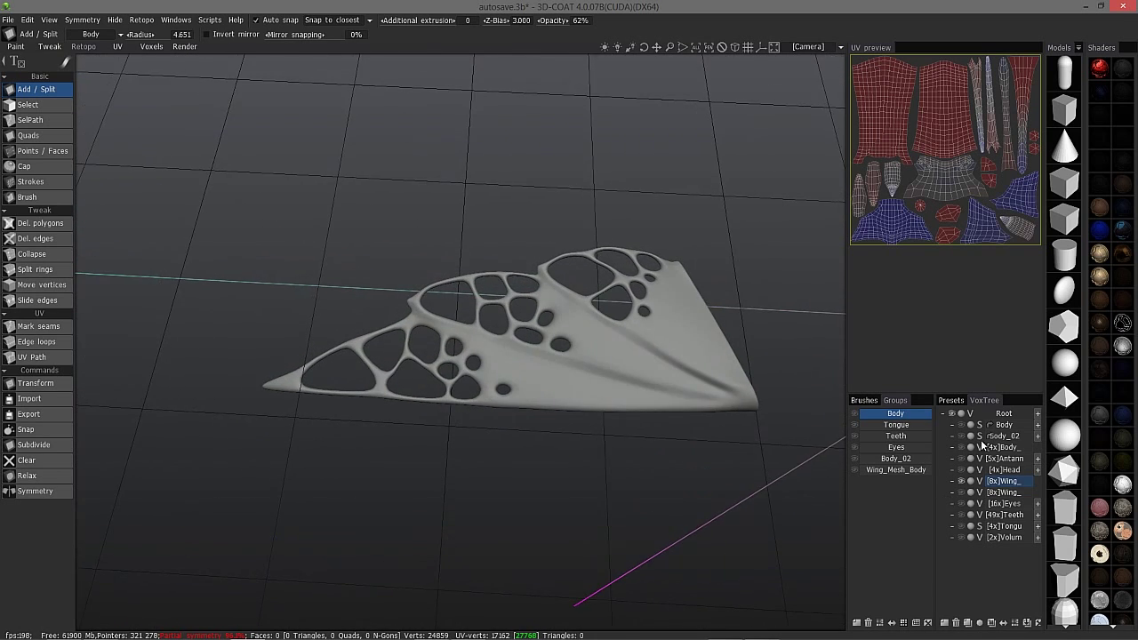
drag(963, 492, 960, 443)
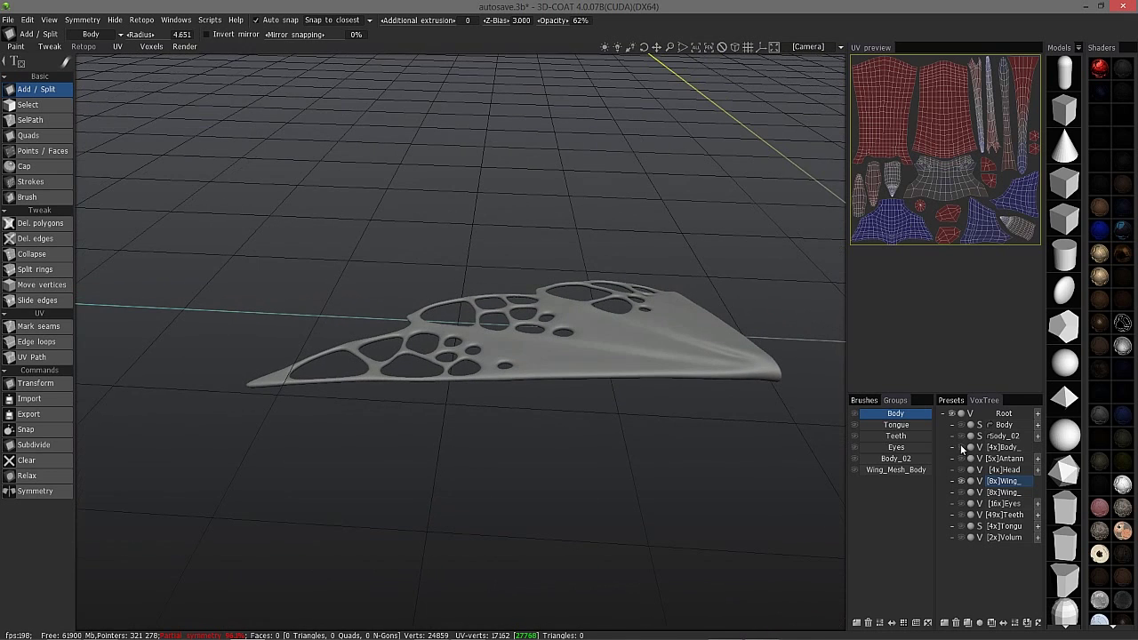
drag(967, 503, 758, 269)
mouse_move(346, 262)
mouse_down()
mouse_move(717, 255)
mouse_move(701, 255)
mouse_up()
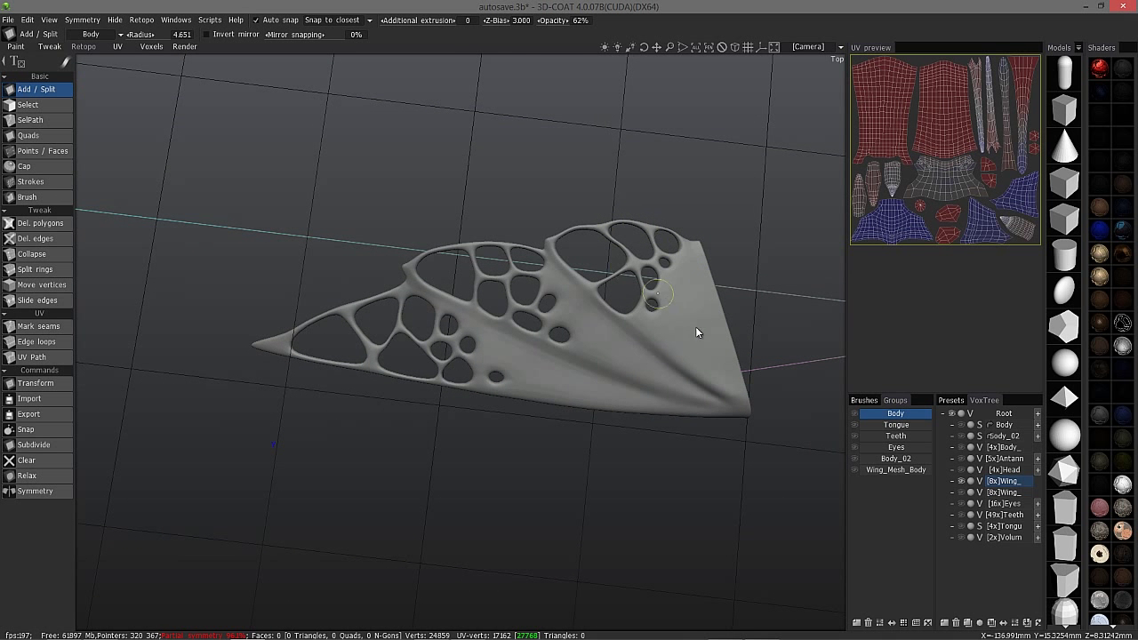
click(854, 471)
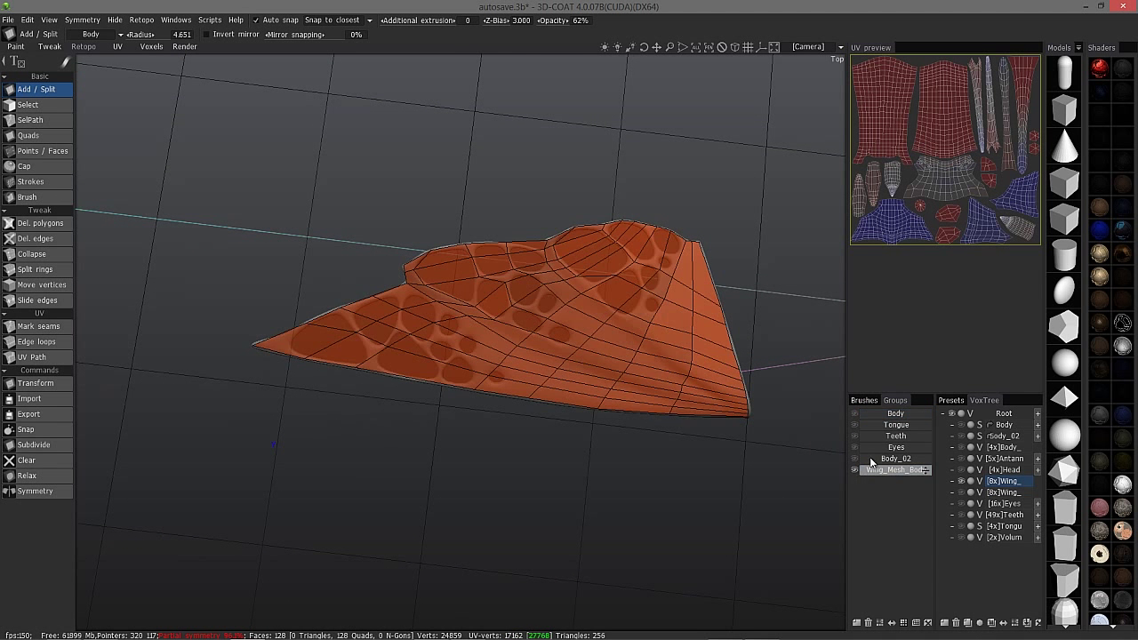
Examine the retopo mesh covering the wing and make Wing_Mesh_Body the active retopo layer.
drag(654, 382, 485, 341)
drag(669, 306, 699, 257)
mouse_move(275, 351)
mouse_down()
mouse_move(335, 297)
mouse_move(278, 372)
mouse_up()
mouse_move(836, 418)
mouse_down()
mouse_move(782, 401)
mouse_move(794, 459)
mouse_move(836, 460)
mouse_up()
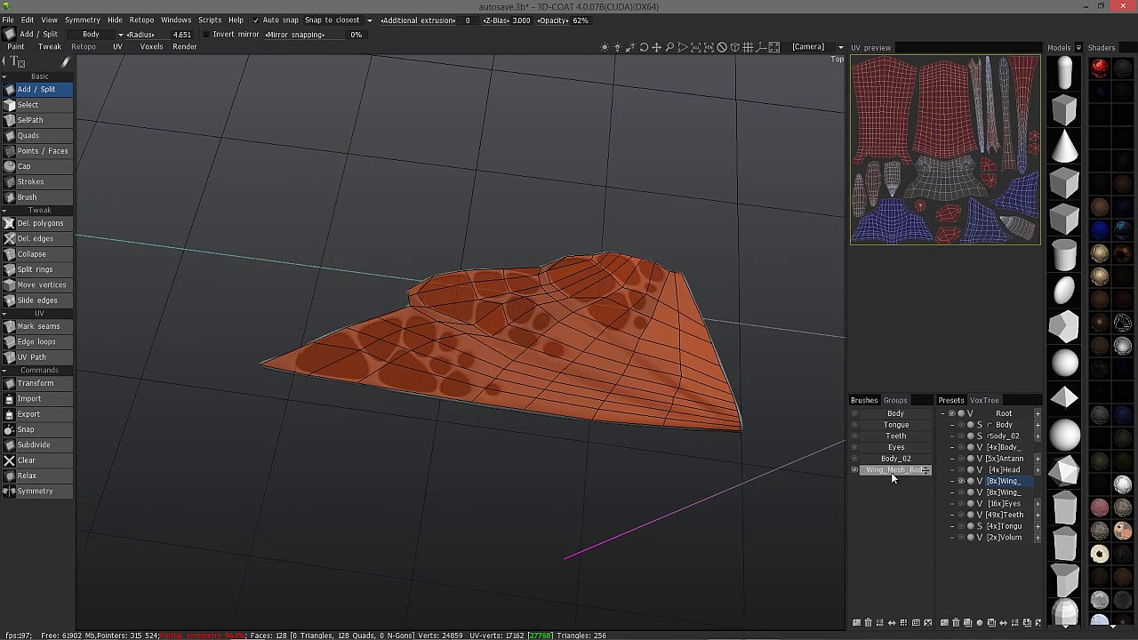
click(921, 470)
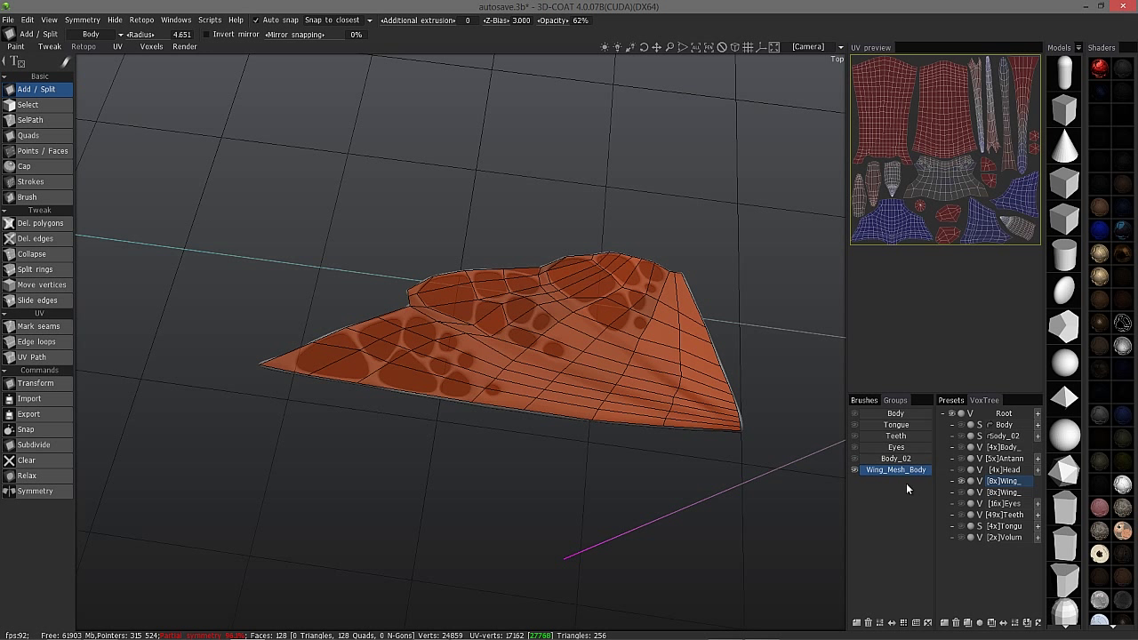
Load the Body_parts folder in the model library and switch to the Voxels workspace.
click(1078, 50)
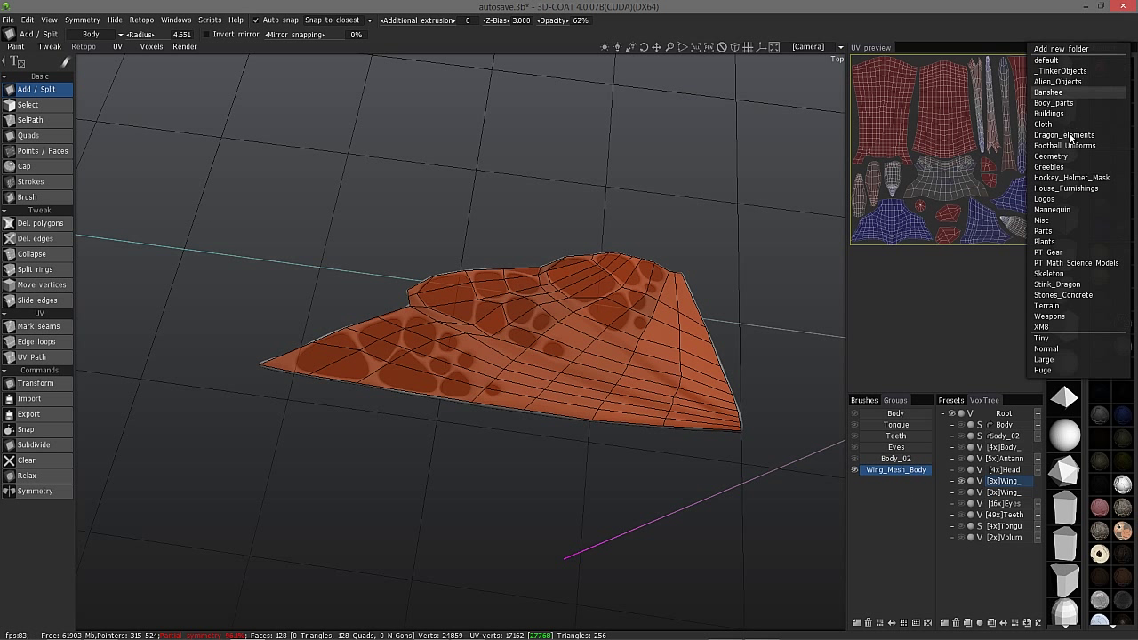
click(1065, 103)
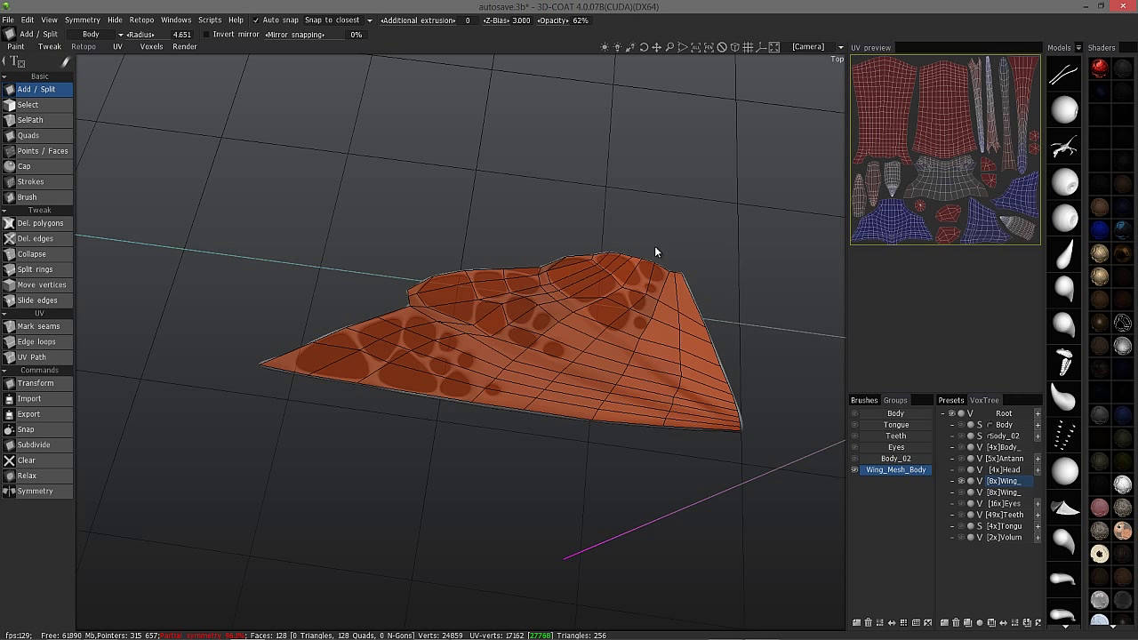
click(151, 47)
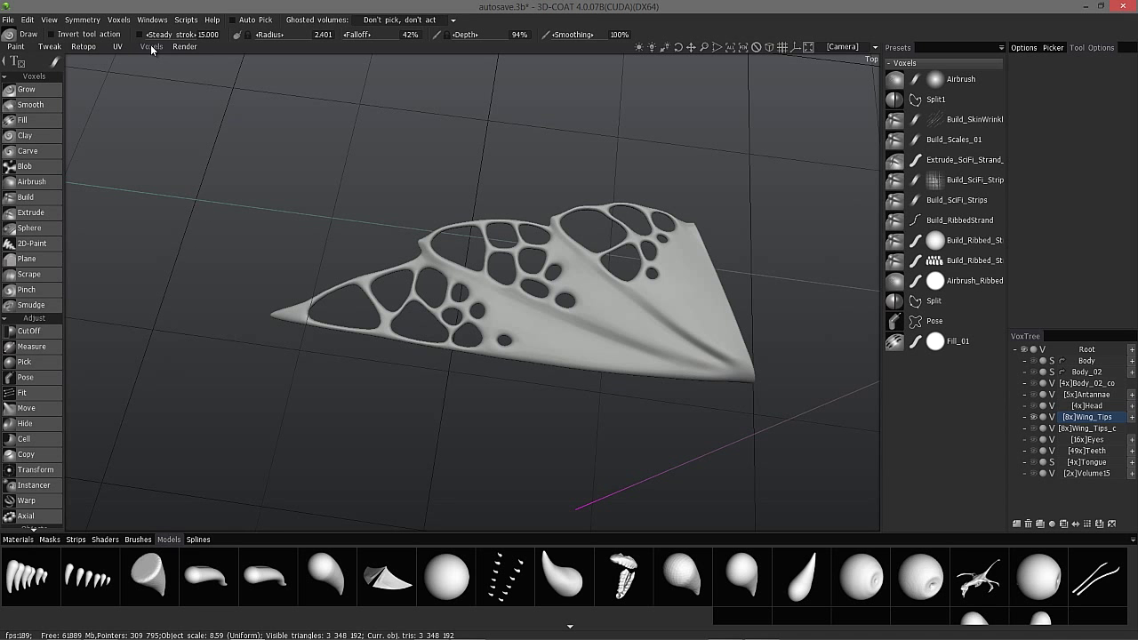
drag(768, 360, 801, 445)
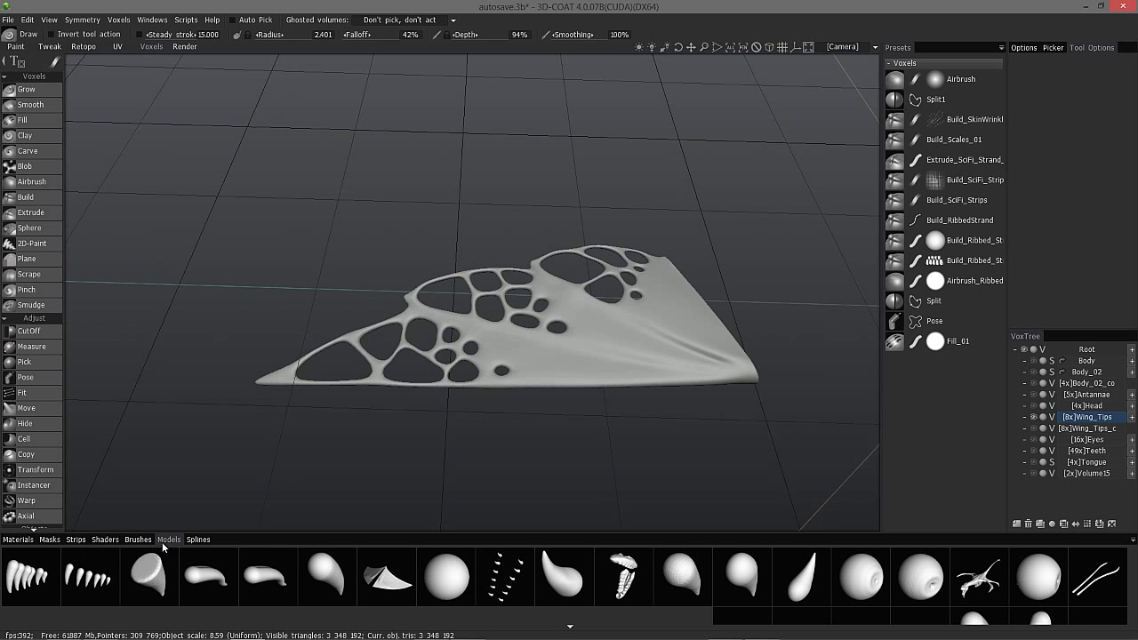
click(1133, 540)
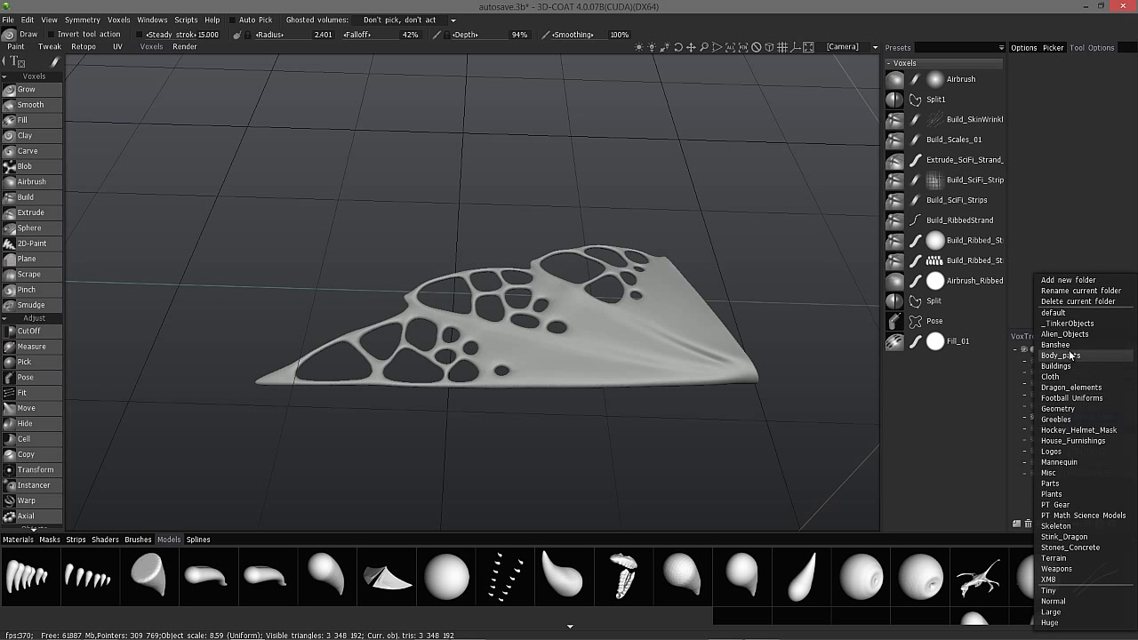
scroll(843, 596, down, 2)
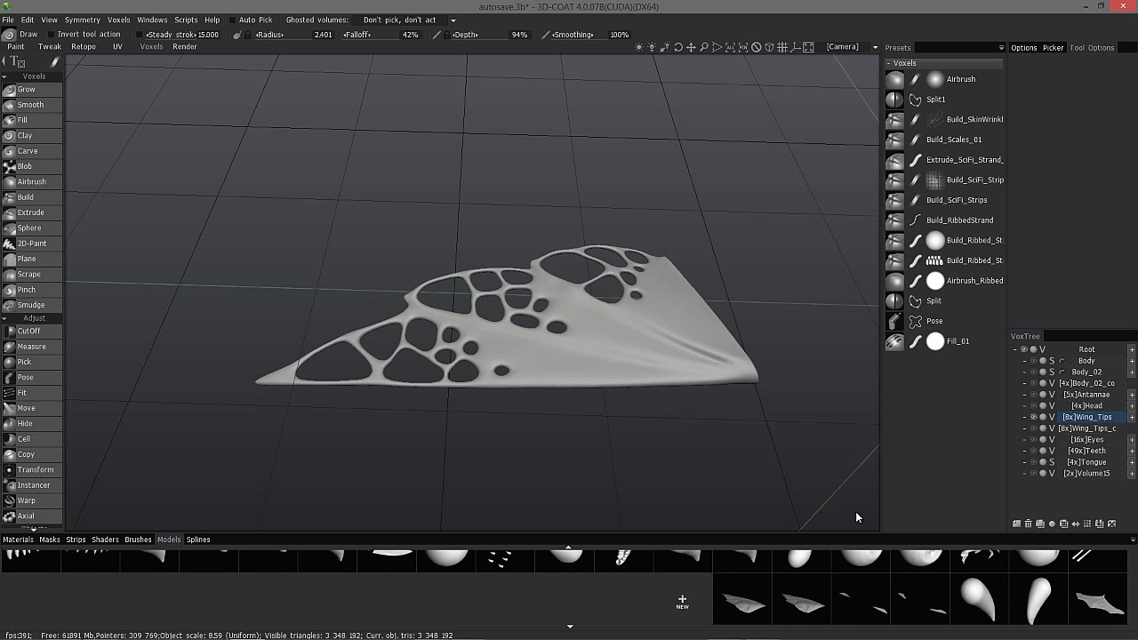
click(803, 609)
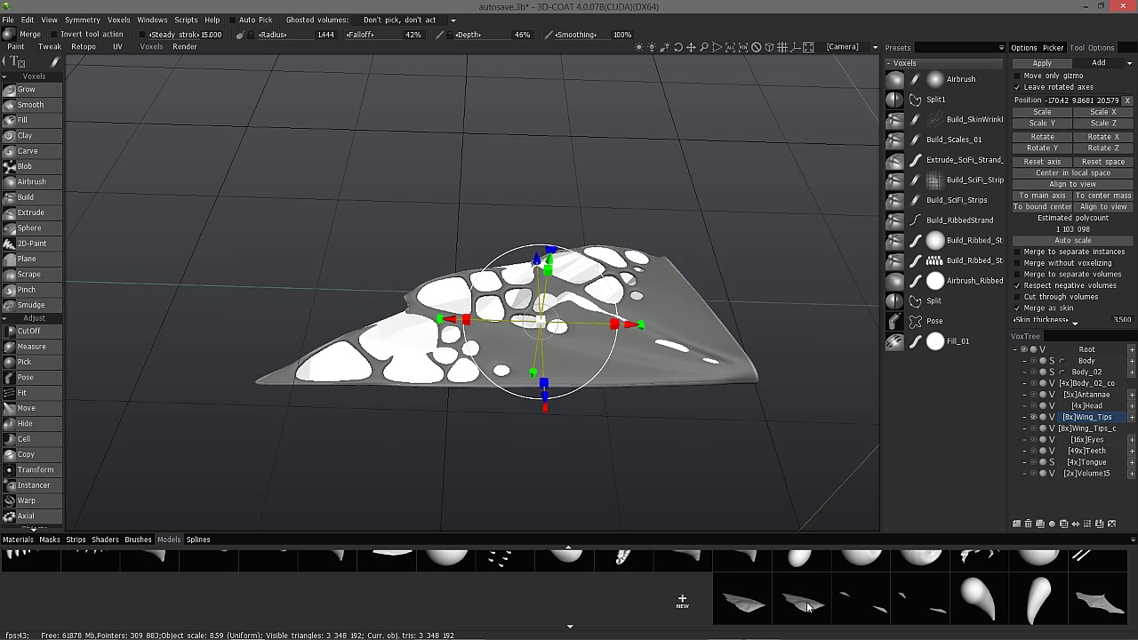
alt+drag(642, 383, 630, 339)
alt+drag(412, 325, 441, 352)
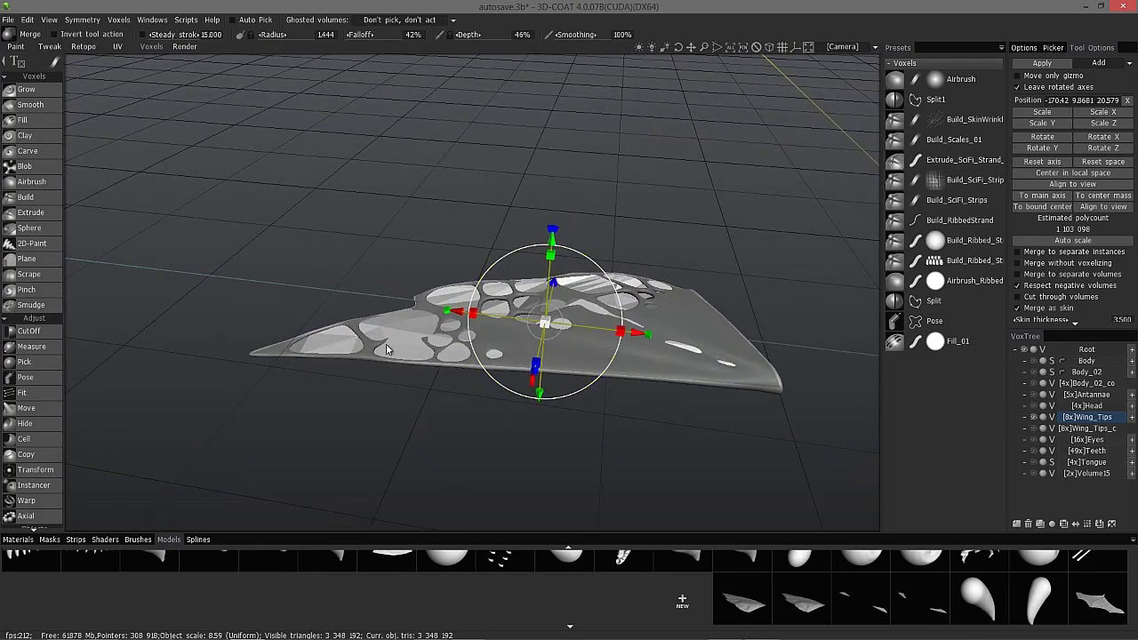
alt+drag(635, 335, 637, 298)
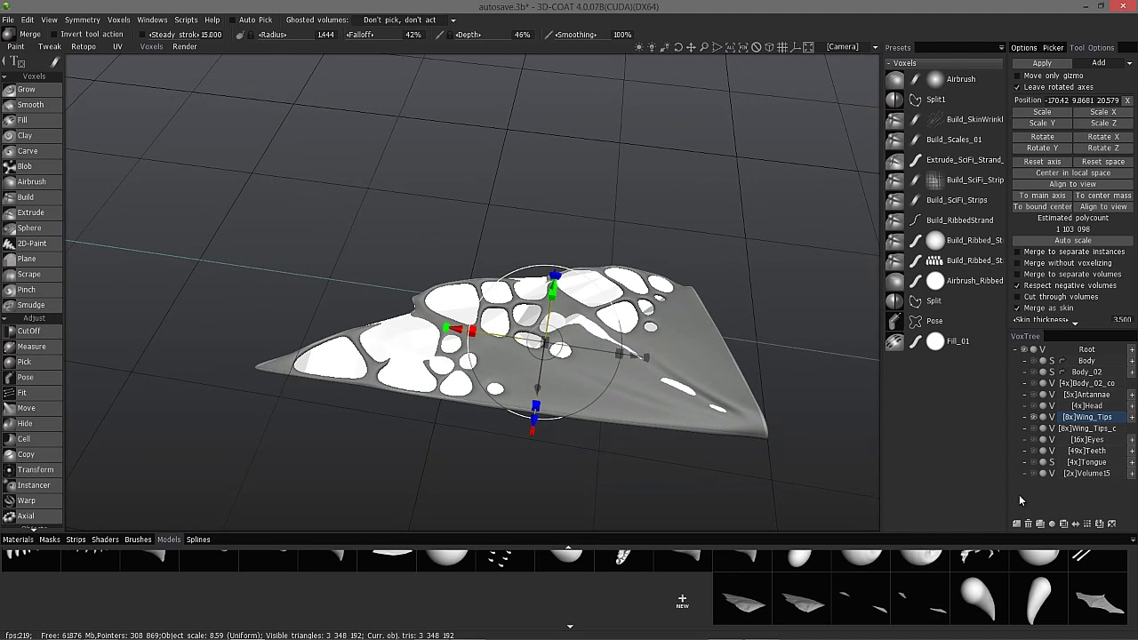
click(27, 90)
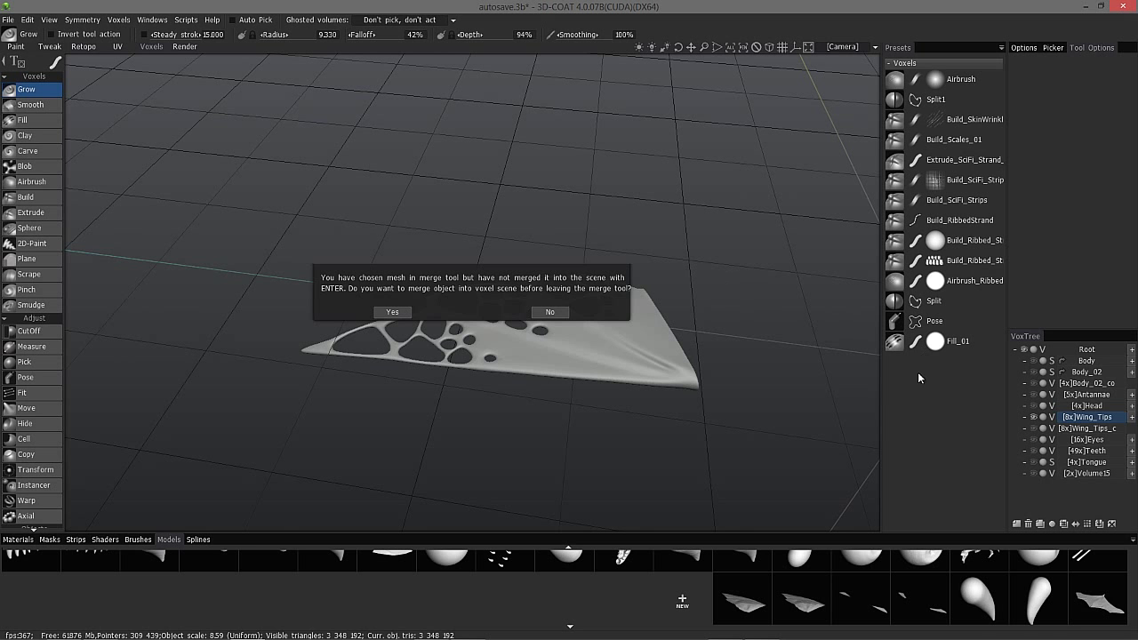
click(550, 313)
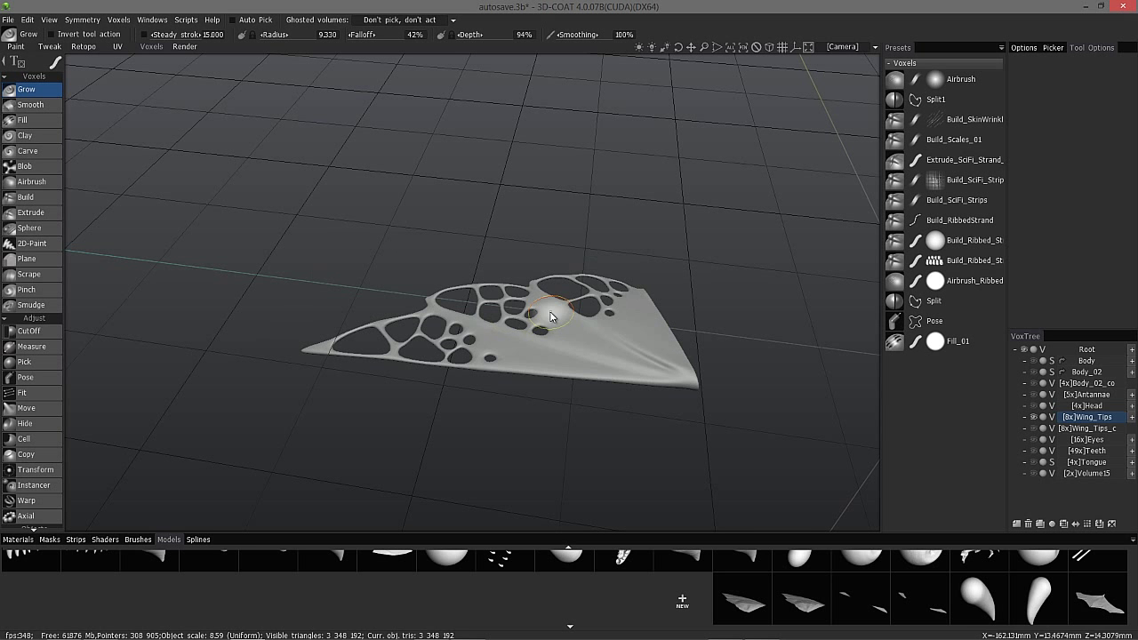
Hide the perforated Wing_Tips volume and show its filled copy without holes instead.
click(1035, 418)
click(1037, 429)
click(1082, 420)
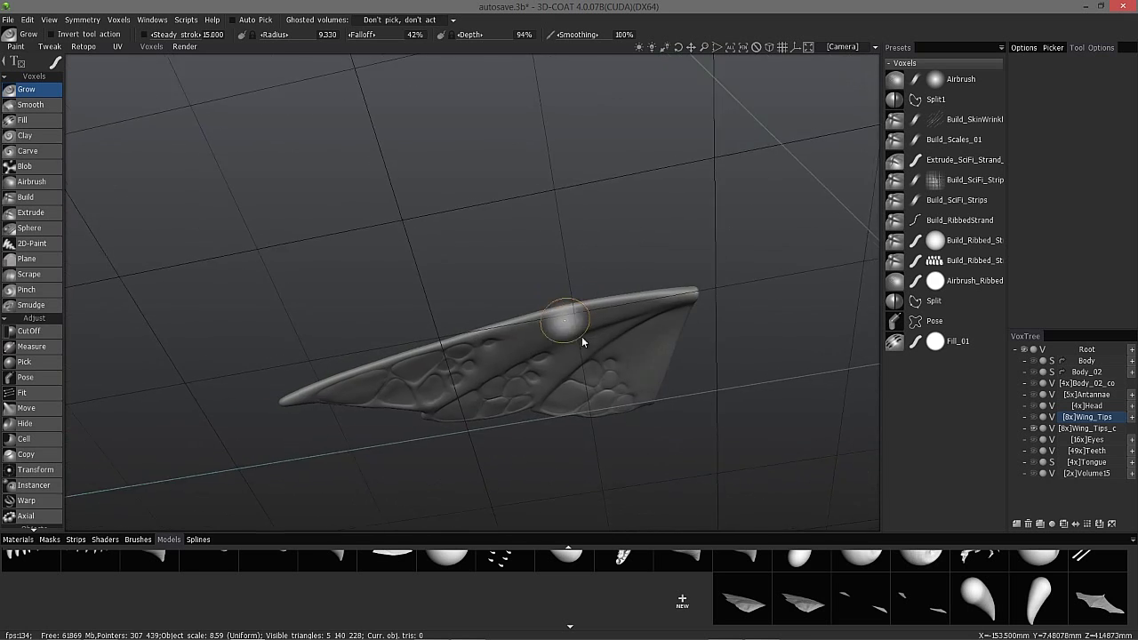
Extrude the filled copy of the Wing_Tips volume to thicken the whole wing.
right_click(1083, 429)
mouse_move(1013, 422)
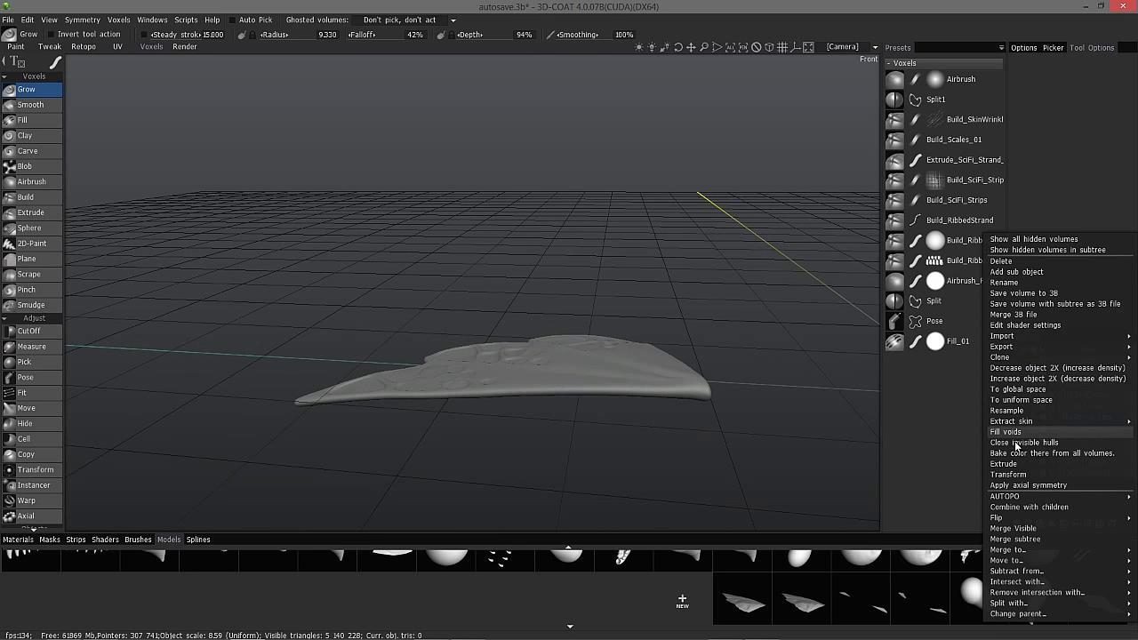
click(1003, 463)
click(386, 319)
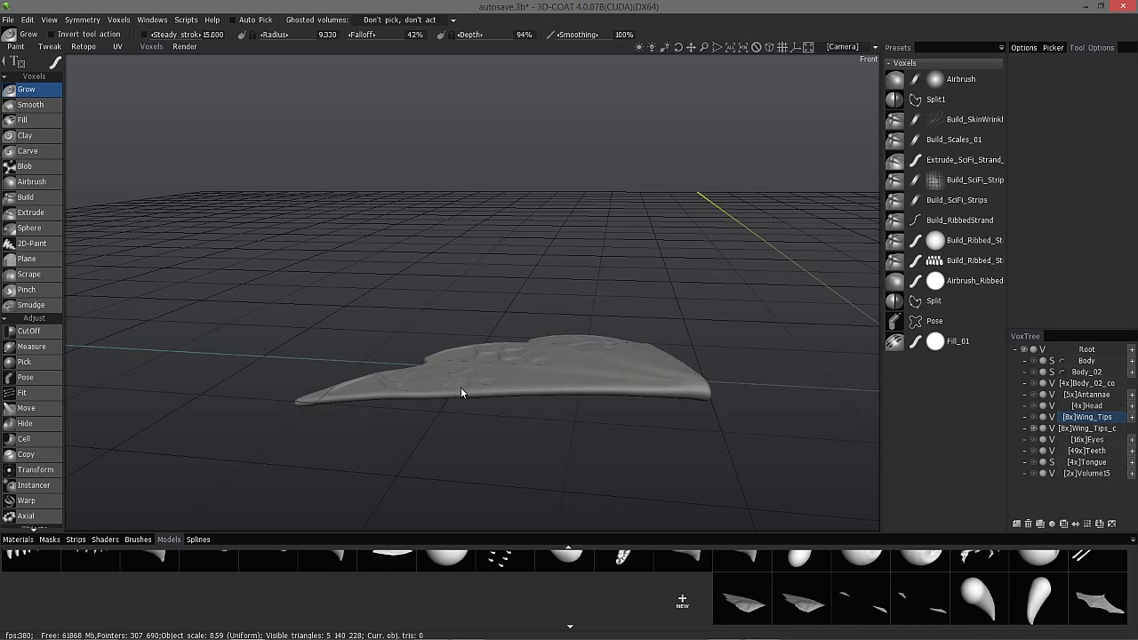
alt+drag(536, 400, 570, 320)
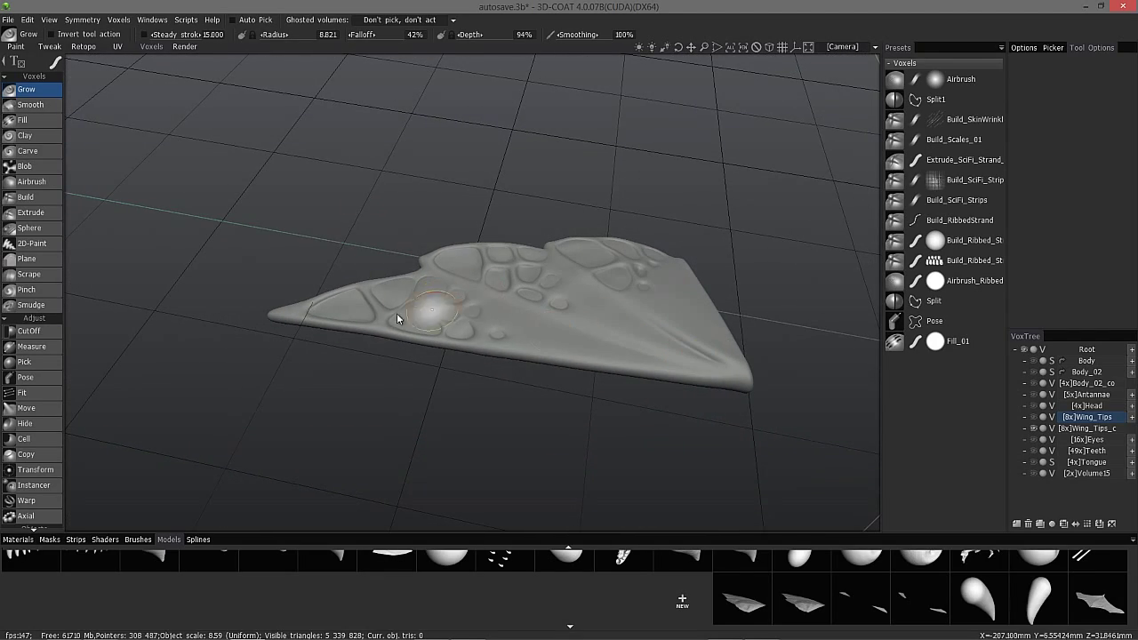
alt+drag(475, 336, 376, 333)
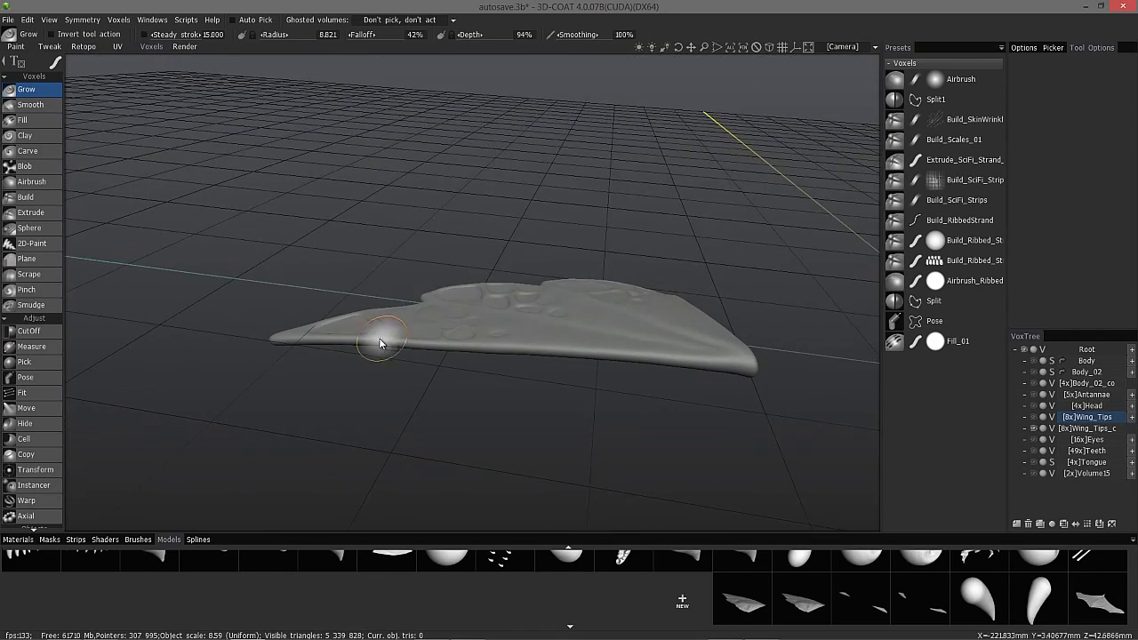
alt+drag(461, 294, 649, 320)
Hide the thickened wing copy and inspect the perforated Wing_Tips volume on its own.
click(1037, 431)
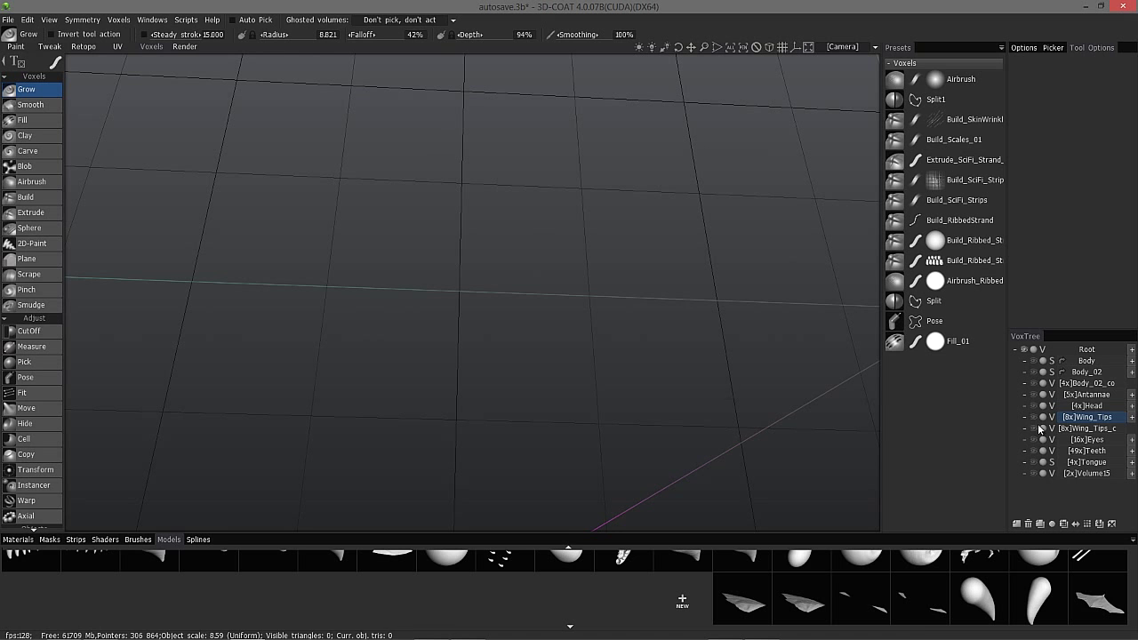
click(1040, 428)
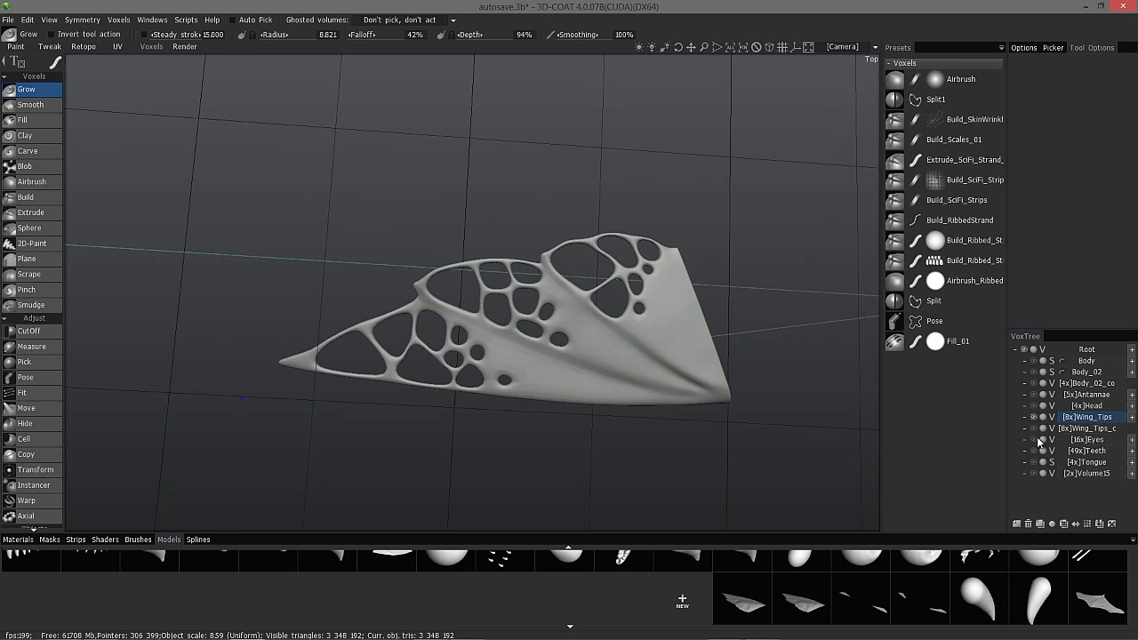
drag(537, 311, 547, 307)
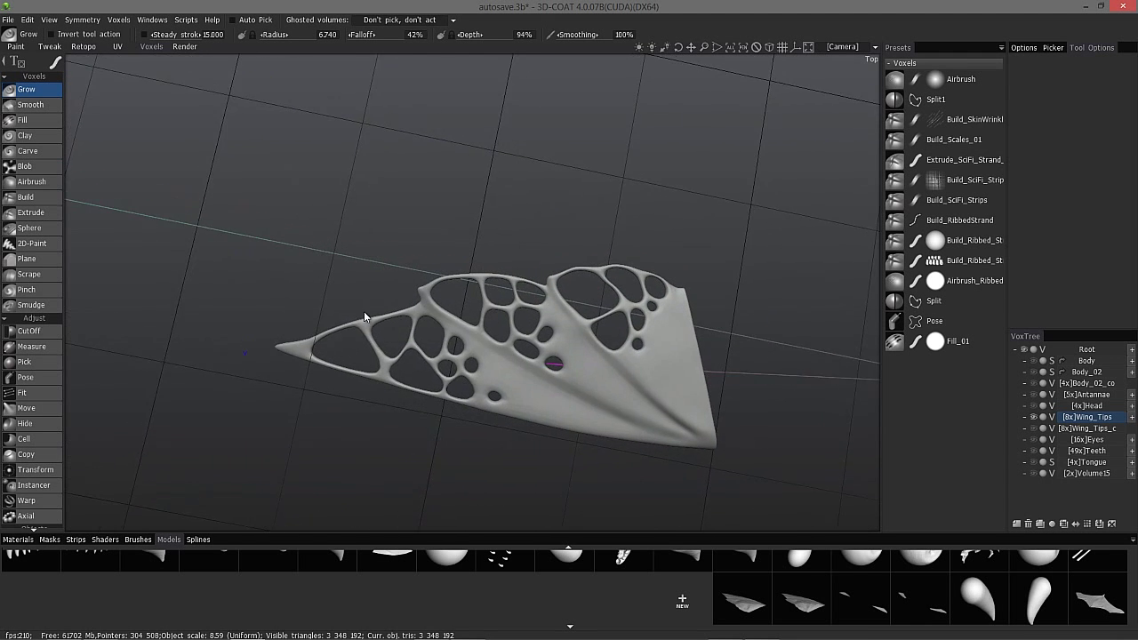
alt+drag(463, 310, 449, 389)
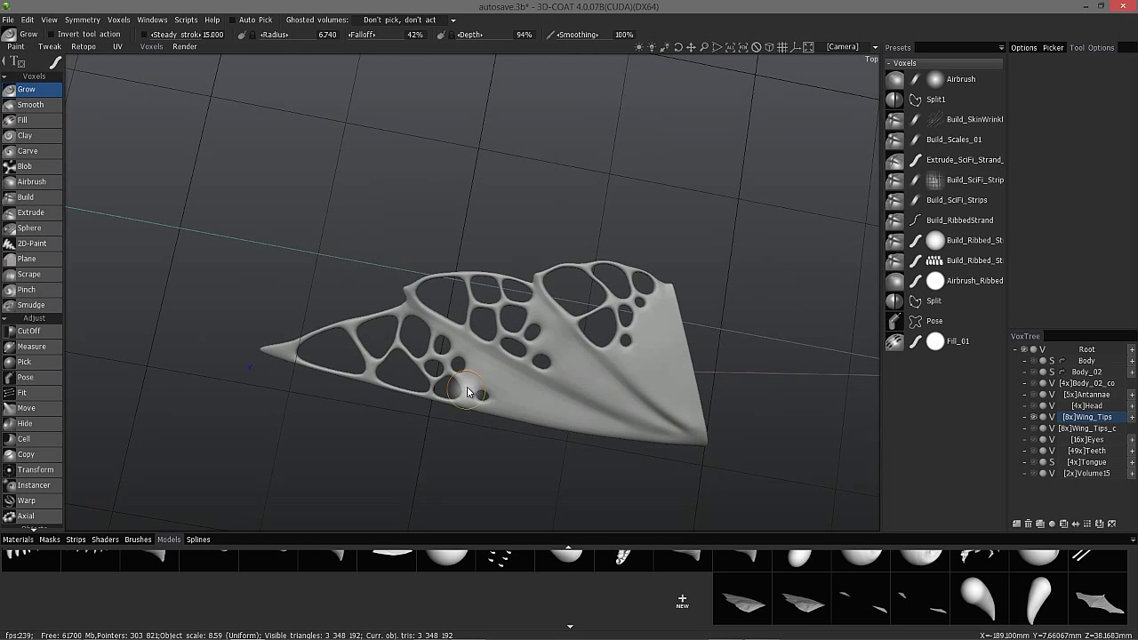
Toggle the thickened copy's visibility over the perforated Wing_Tips volume to compare the two wings.
click(1036, 431)
alt+drag(622, 293, 645, 306)
alt+drag(563, 289, 676, 352)
click(1032, 427)
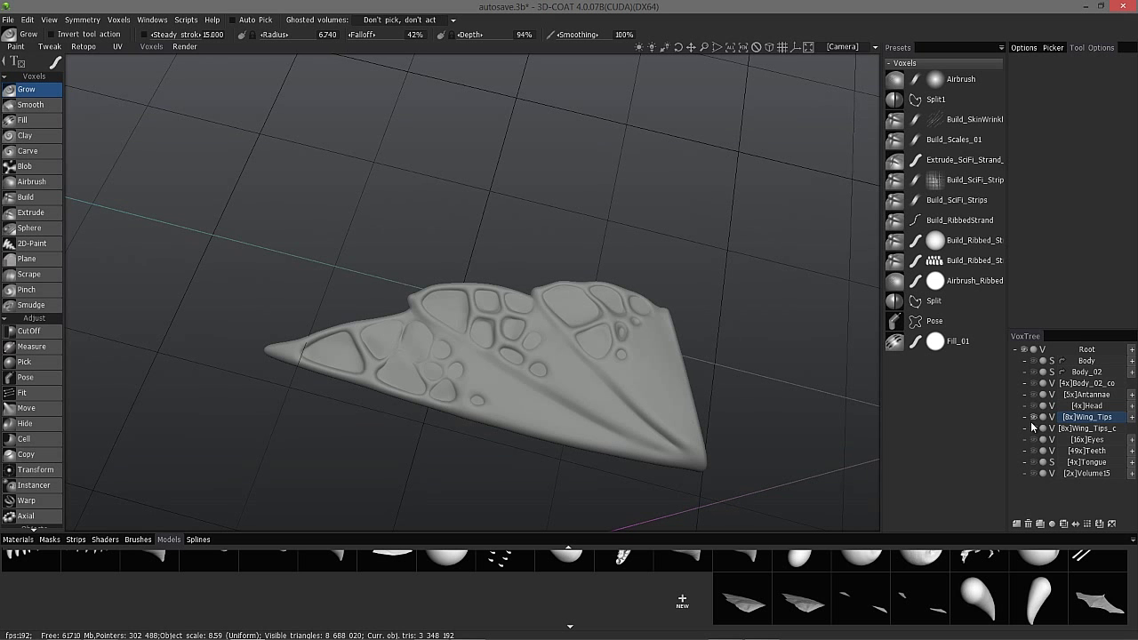
click(1033, 429)
click(1033, 431)
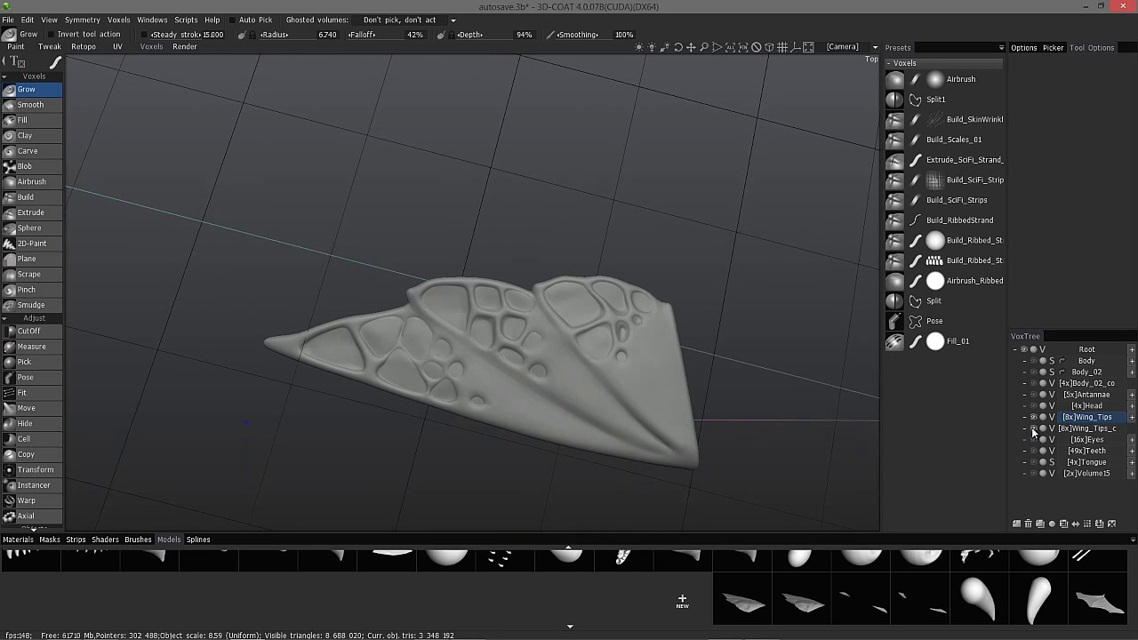
click(1034, 430)
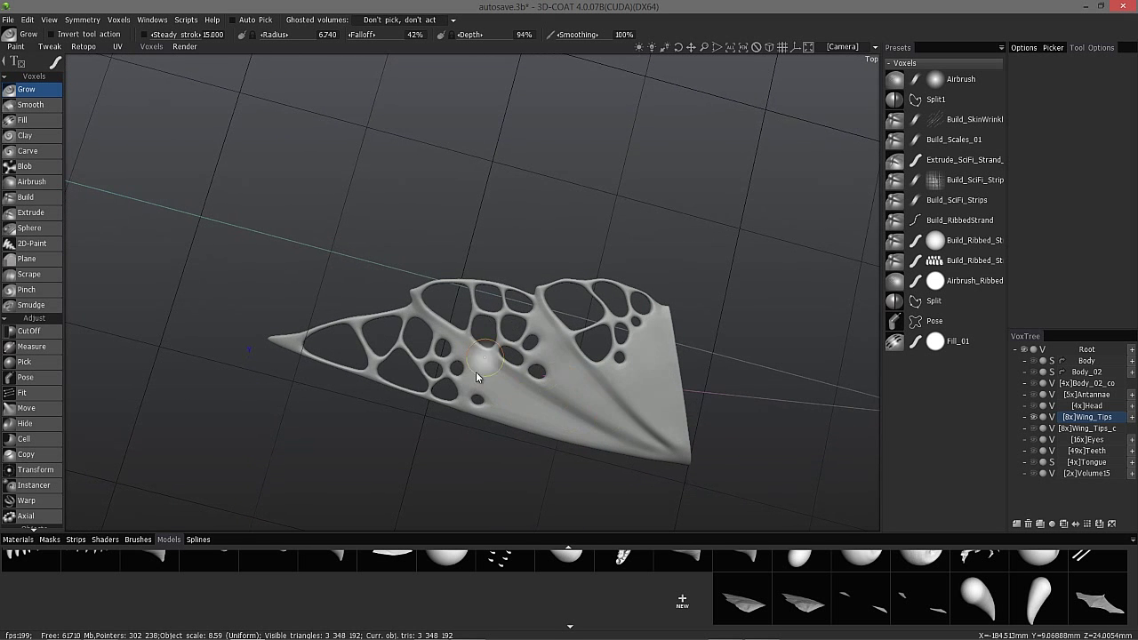
Show only the thickened wing copy, hide the perforated Wing_Tips volume, and make the copy the active volume.
alt+drag(486, 403, 537, 339)
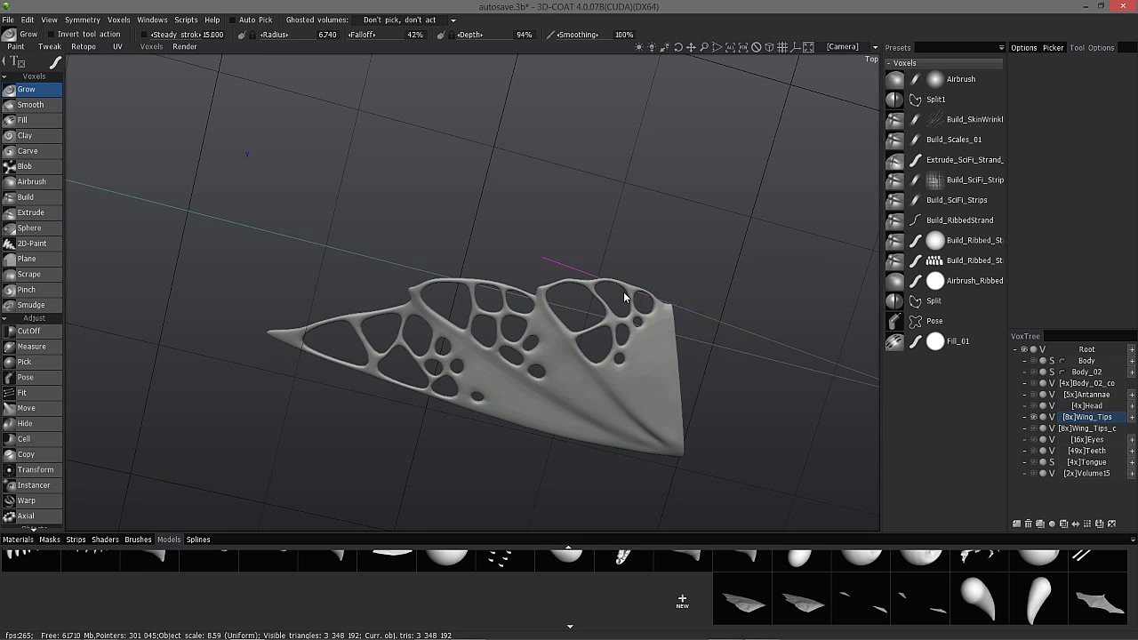
alt+drag(306, 327, 492, 440)
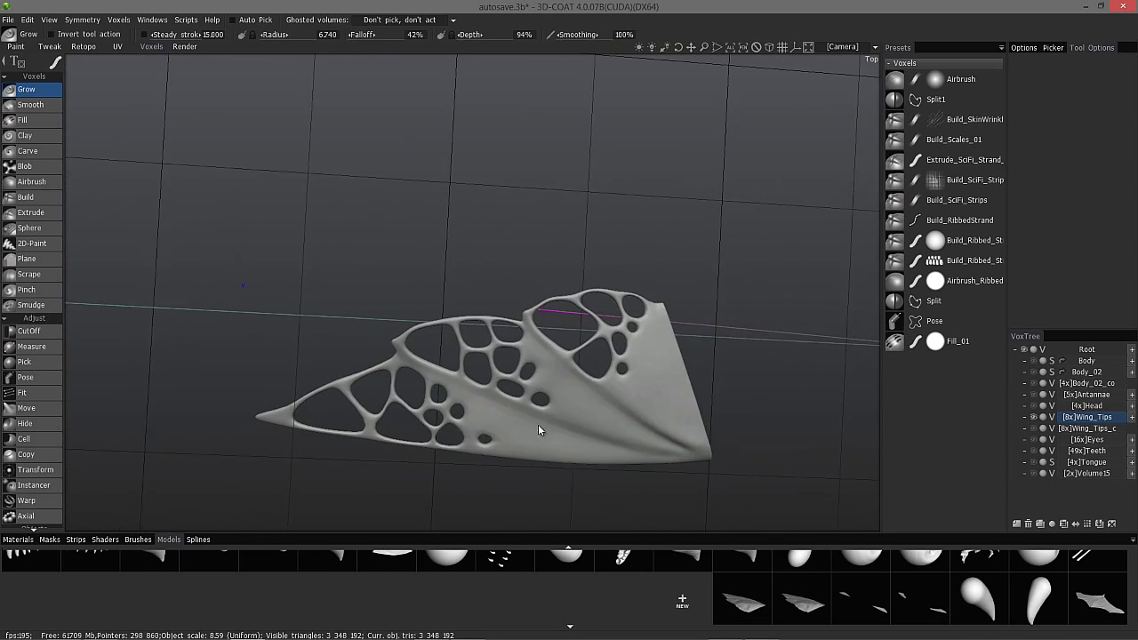
alt+drag(312, 378, 587, 361)
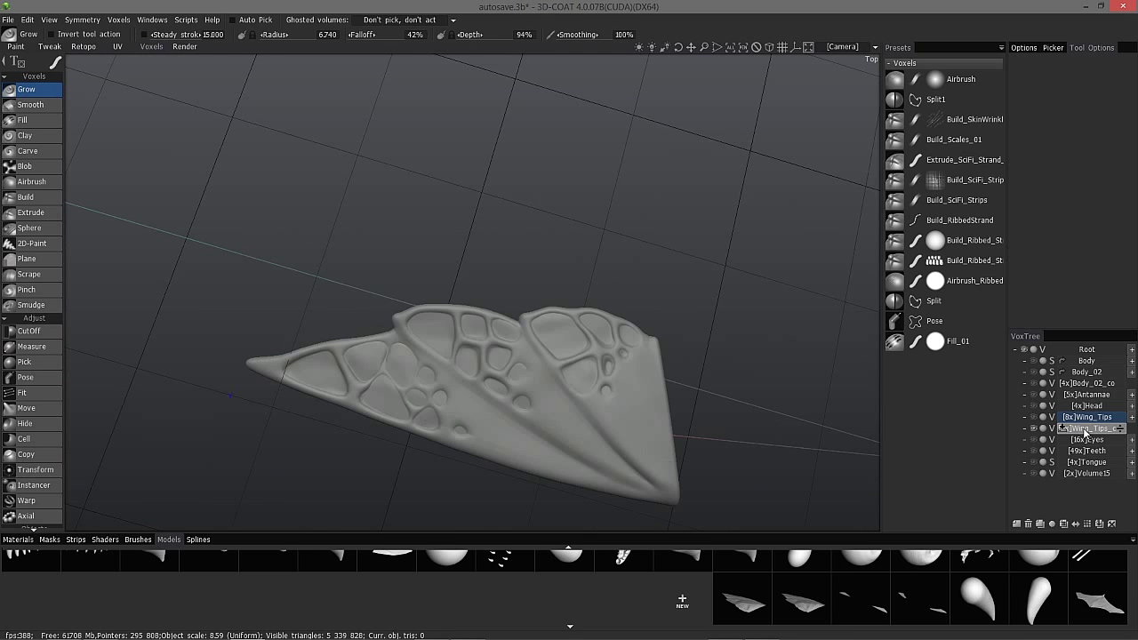
click(1086, 428)
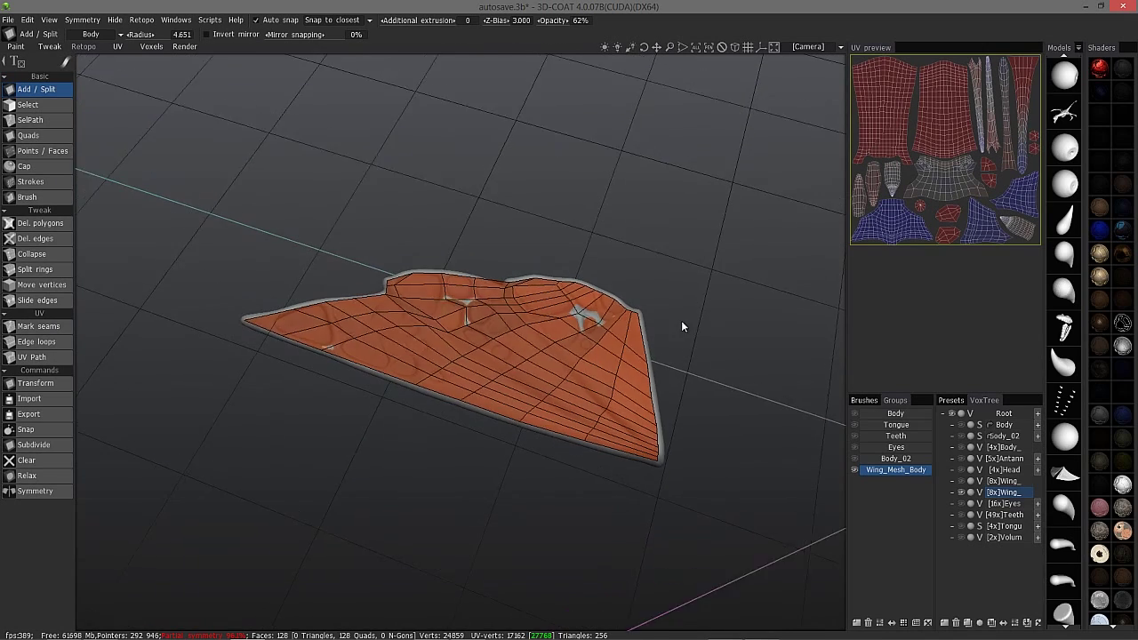
Hide the Wing_Mesh_Body retopo group and add a new empty retopo group.
click(854, 470)
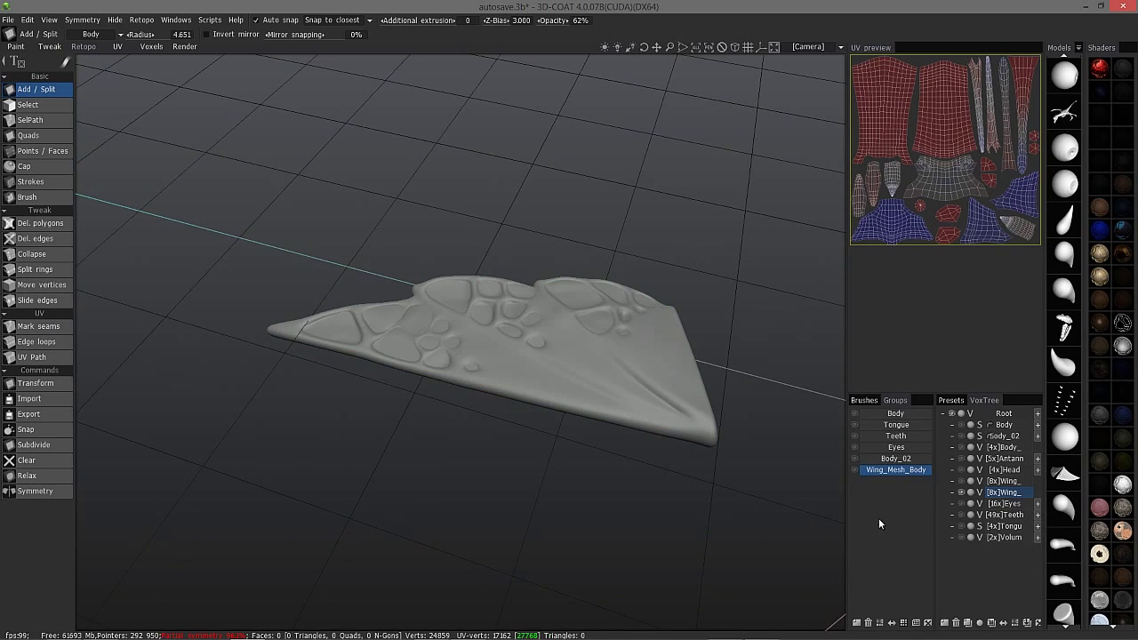
drag(734, 333, 580, 305)
mouse_move(629, 167)
mouse_down()
mouse_move(648, 183)
mouse_move(569, 278)
mouse_up()
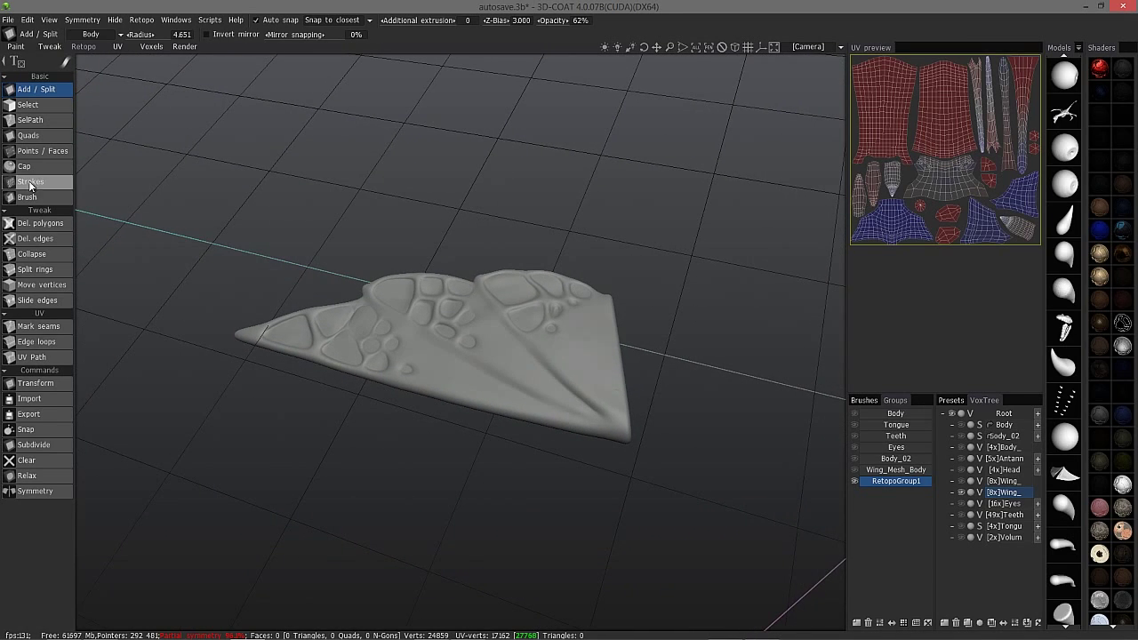
Clear the old strokes with the Strokes tool and slice a first cross-section stroke along the wing's short root edge.
click(36, 182)
drag(458, 304, 565, 351)
click(36, 380)
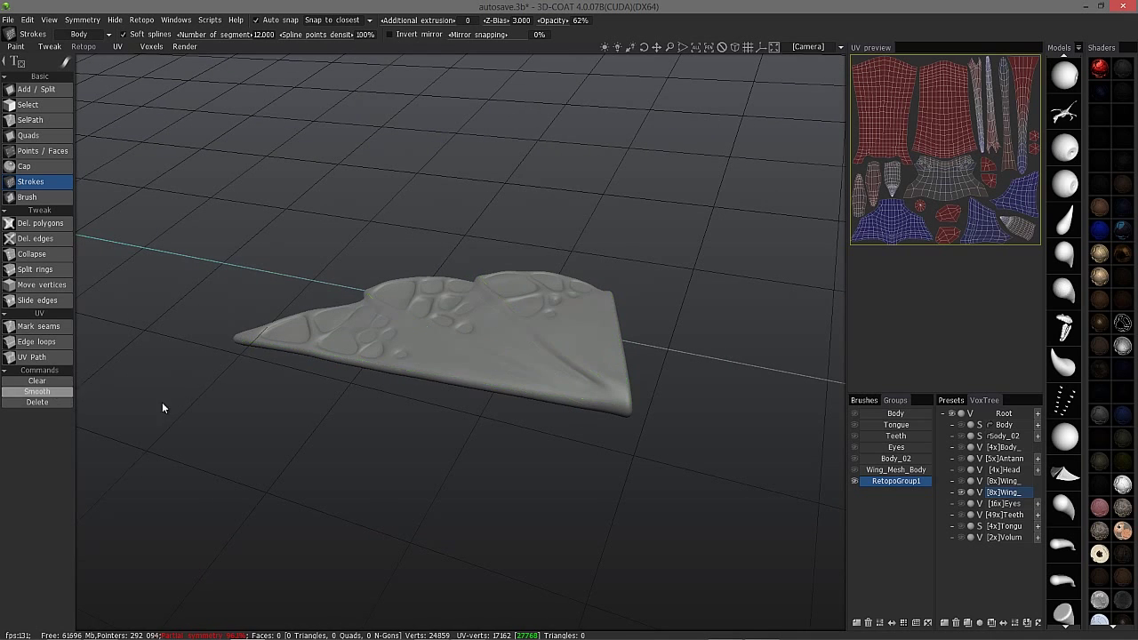
mouse_move(627, 211)
mouse_down()
mouse_move(609, 218)
mouse_move(598, 290)
mouse_up()
click(597, 287)
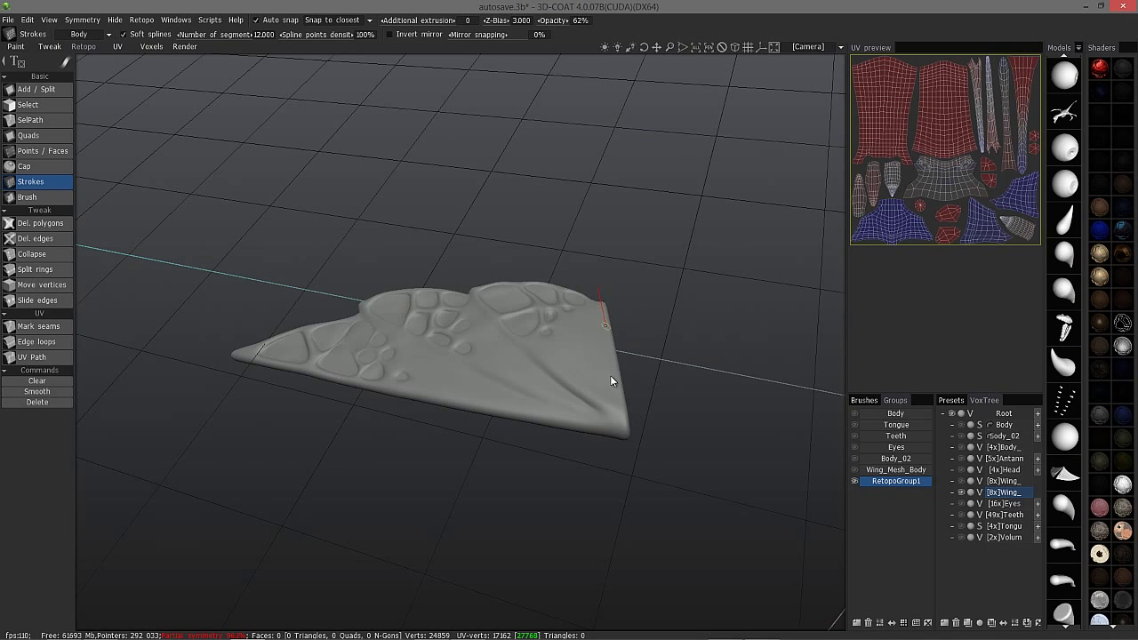
click(630, 472)
mouse_move(623, 453)
mouse_down()
mouse_move(537, 335)
mouse_move(530, 241)
mouse_move(466, 283)
mouse_up()
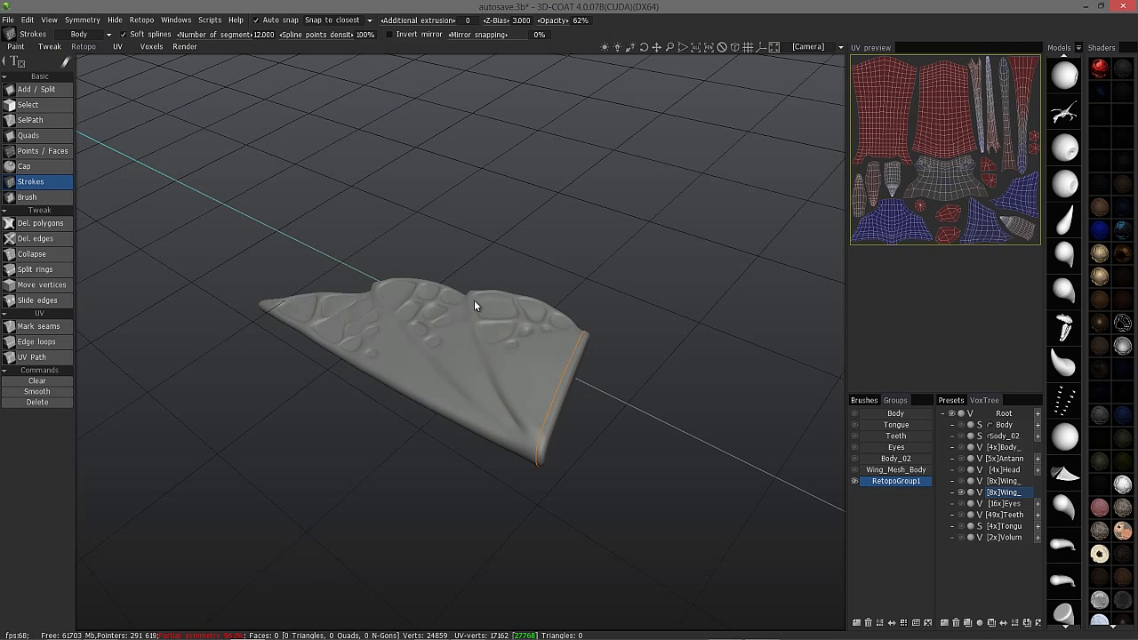
Slice widely spaced cross-section strokes from the scalloped edge to the long straight edge, working from the root towards the tip.
click(535, 295)
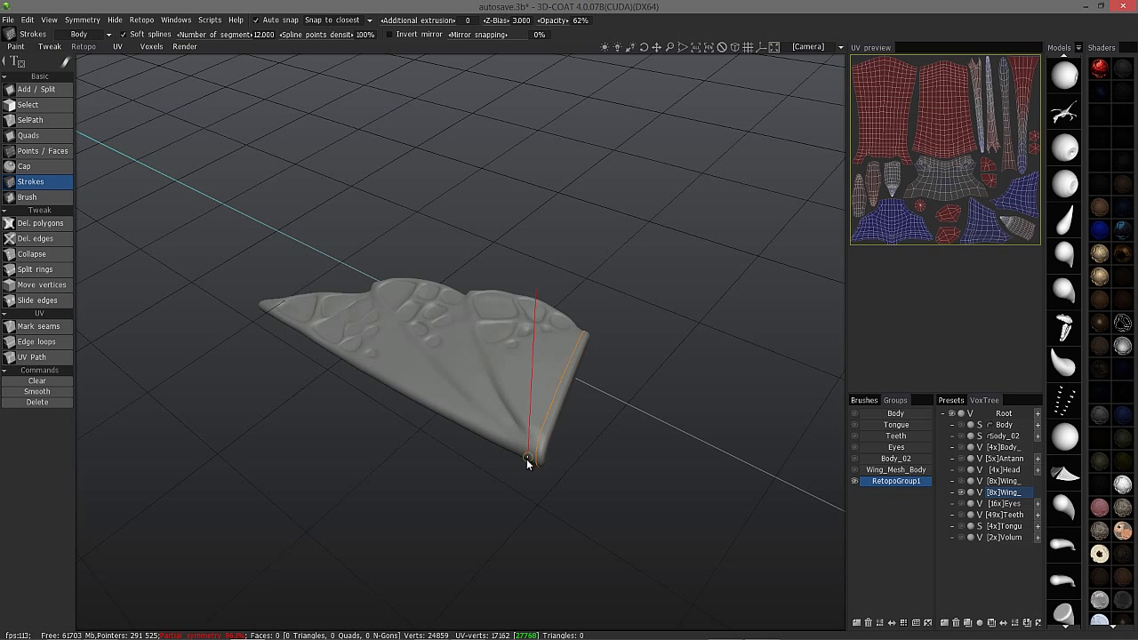
click(519, 464)
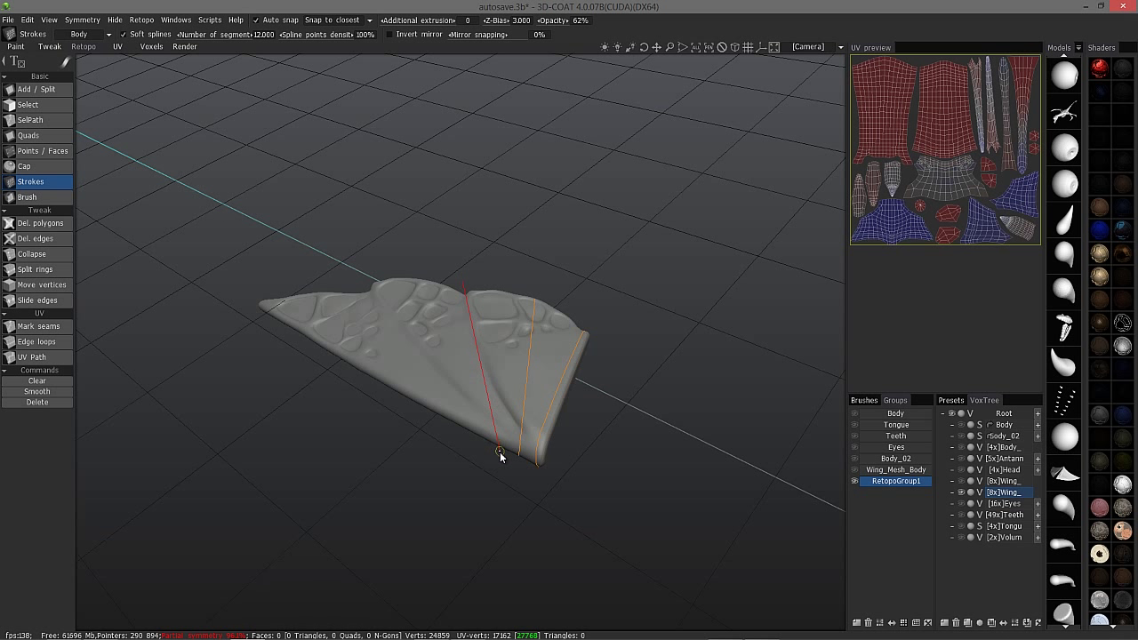
click(499, 453)
click(411, 272)
click(476, 449)
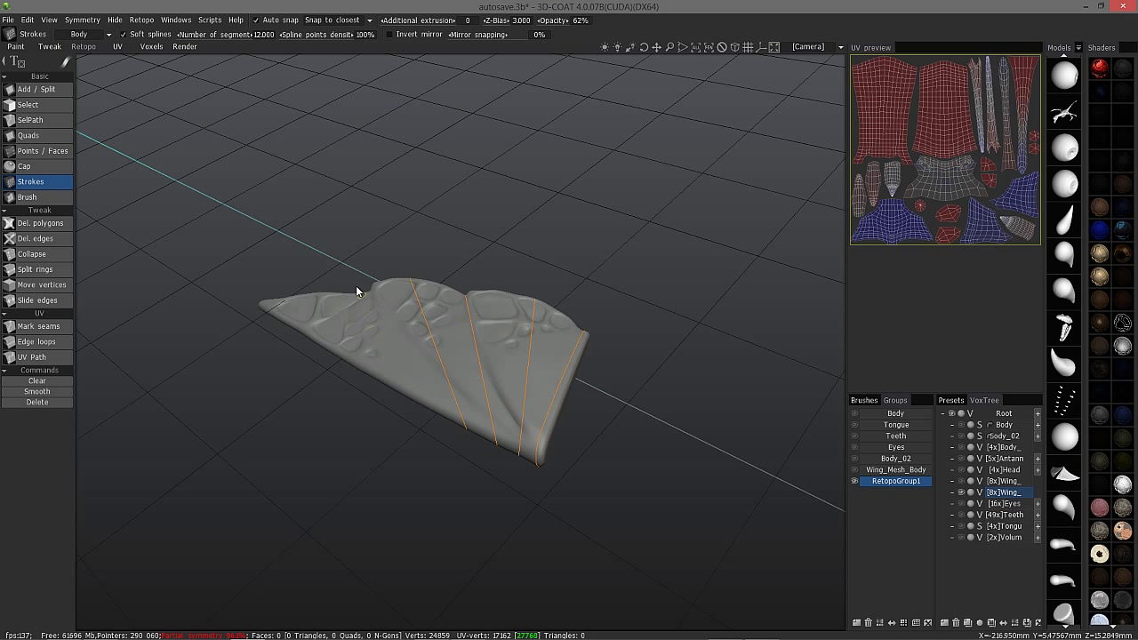
click(362, 277)
click(438, 426)
click(353, 285)
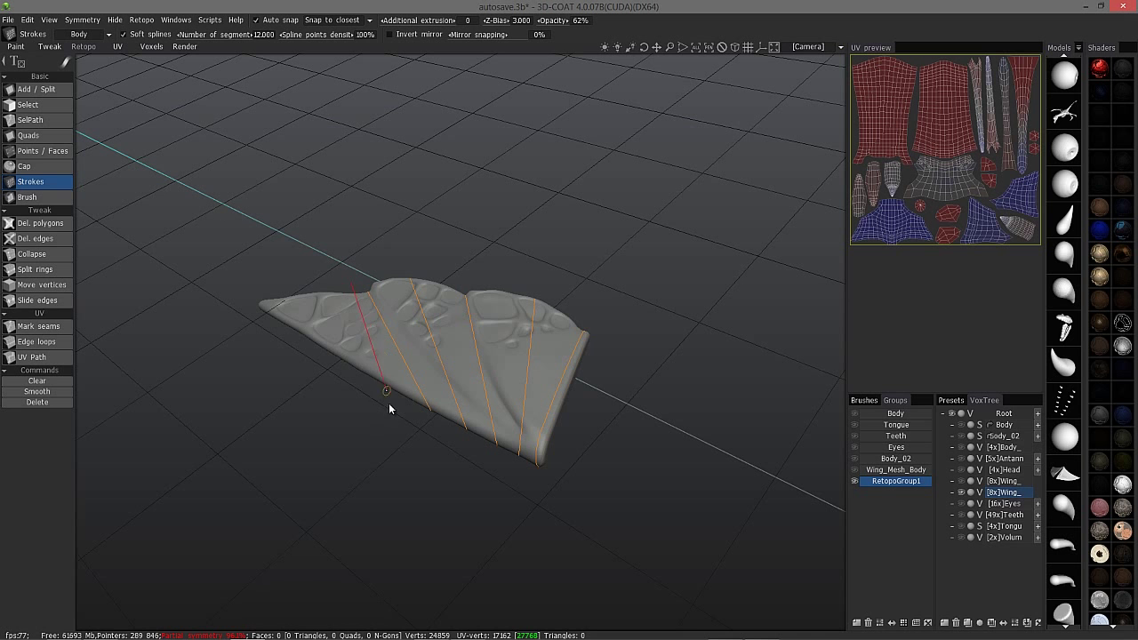
click(393, 404)
Add further cross-section strokes over the narrow outer part of the wing.
mouse_move(370, 307)
alt+mouse_down()
mouse_move(334, 269)
mouse_move(301, 286)
alt+mouse_up()
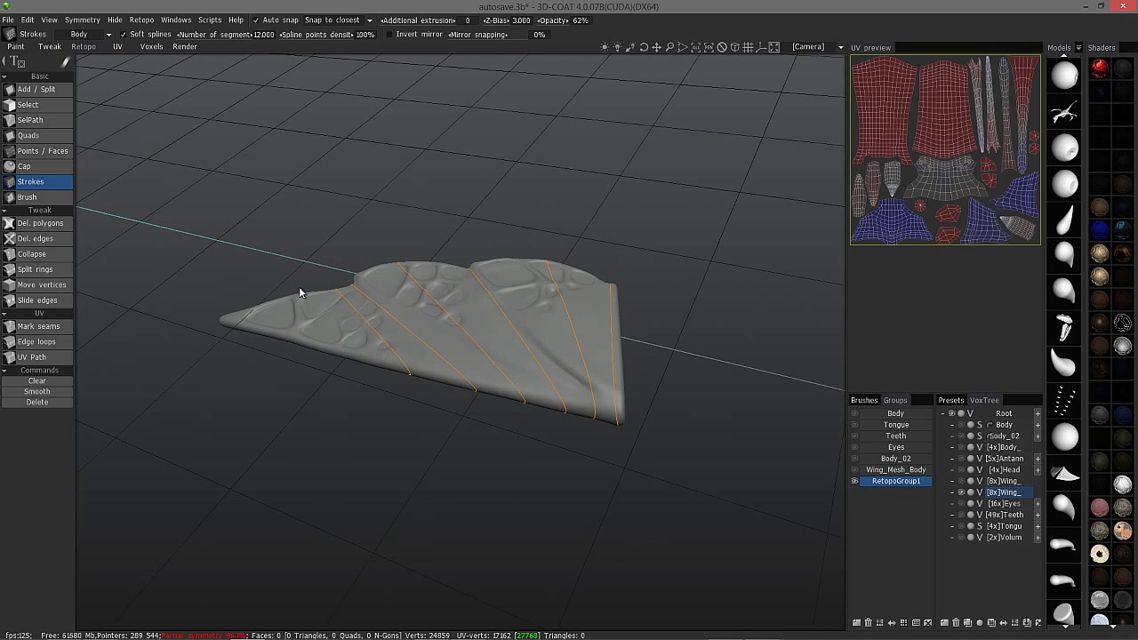
click(303, 314)
click(320, 370)
drag(351, 364, 354, 370)
Slice extra cross-section strokes into the wide gaps of the wing's middle and root-side lobes.
mouse_move(326, 311)
alt+mouse_down()
mouse_move(358, 265)
mouse_move(380, 308)
alt+mouse_up()
click(403, 456)
click(423, 477)
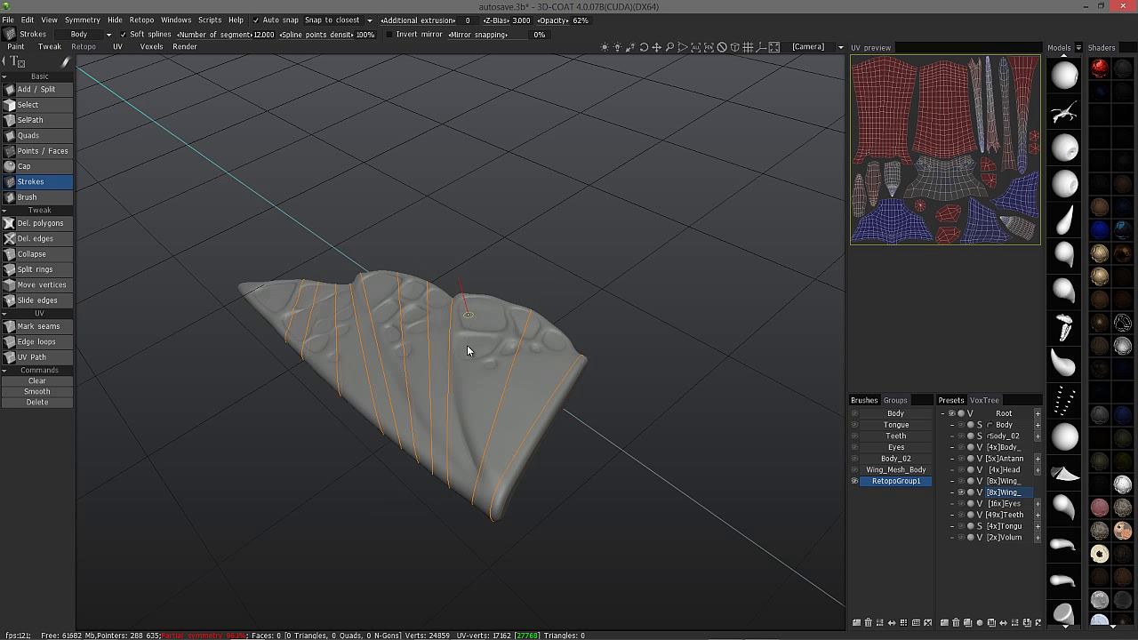
click(456, 500)
alt+drag(441, 276, 491, 287)
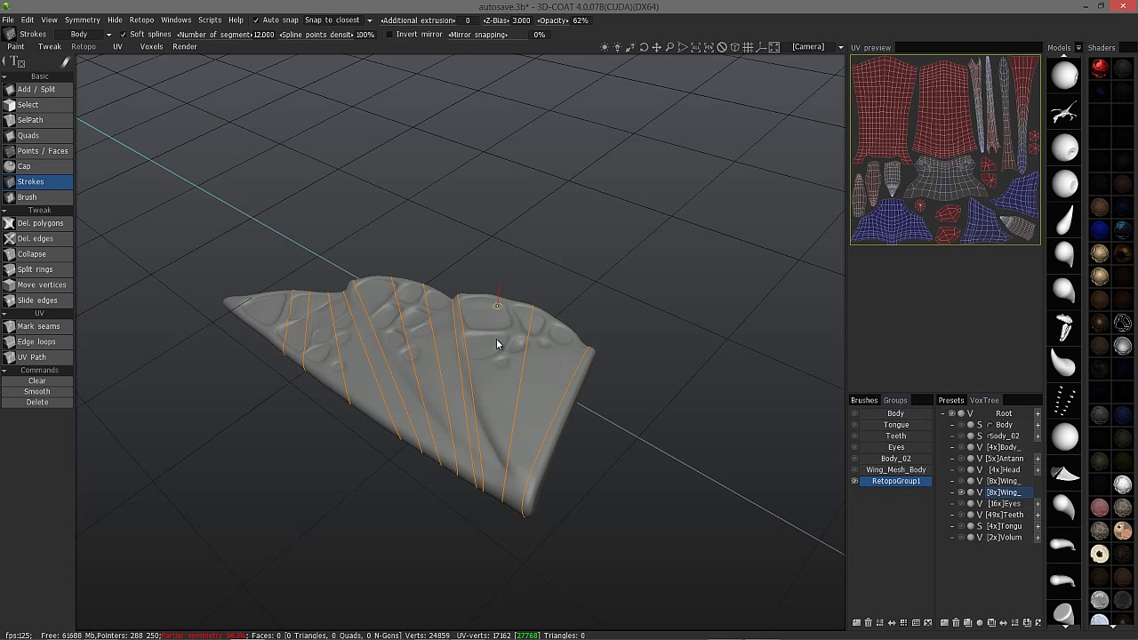
click(486, 468)
drag(504, 461, 565, 317)
click(565, 314)
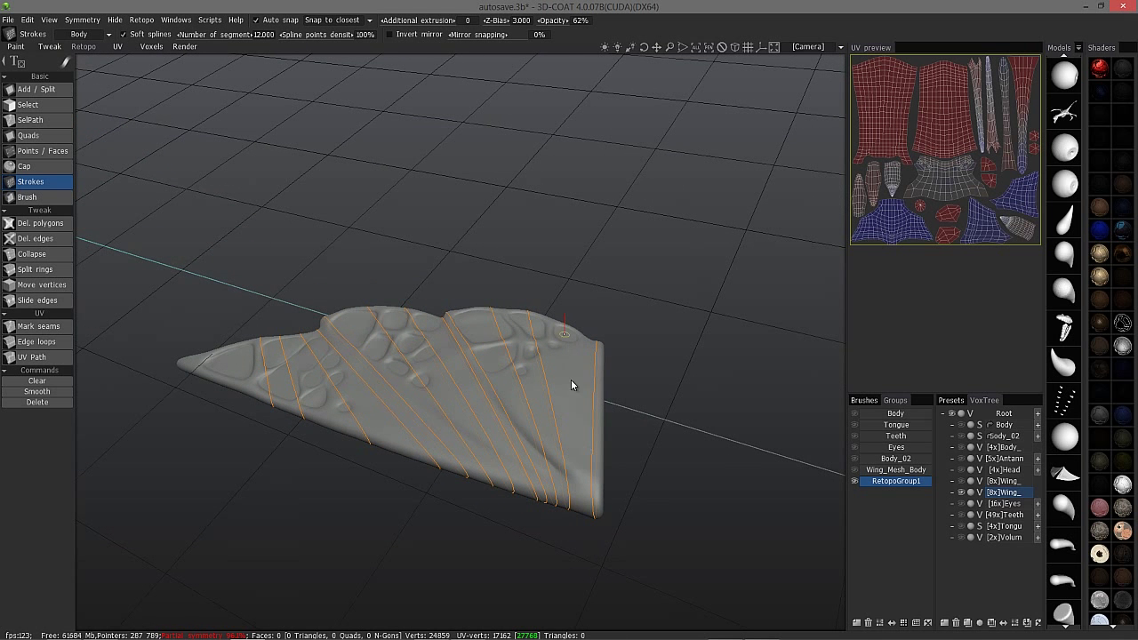
click(582, 521)
Slice closely spaced cross-section strokes over the last stretch of the wing, right up to its pointed tip.
alt+middle_drag(236, 212, 354, 340)
alt+right_drag(353, 340, 404, 341)
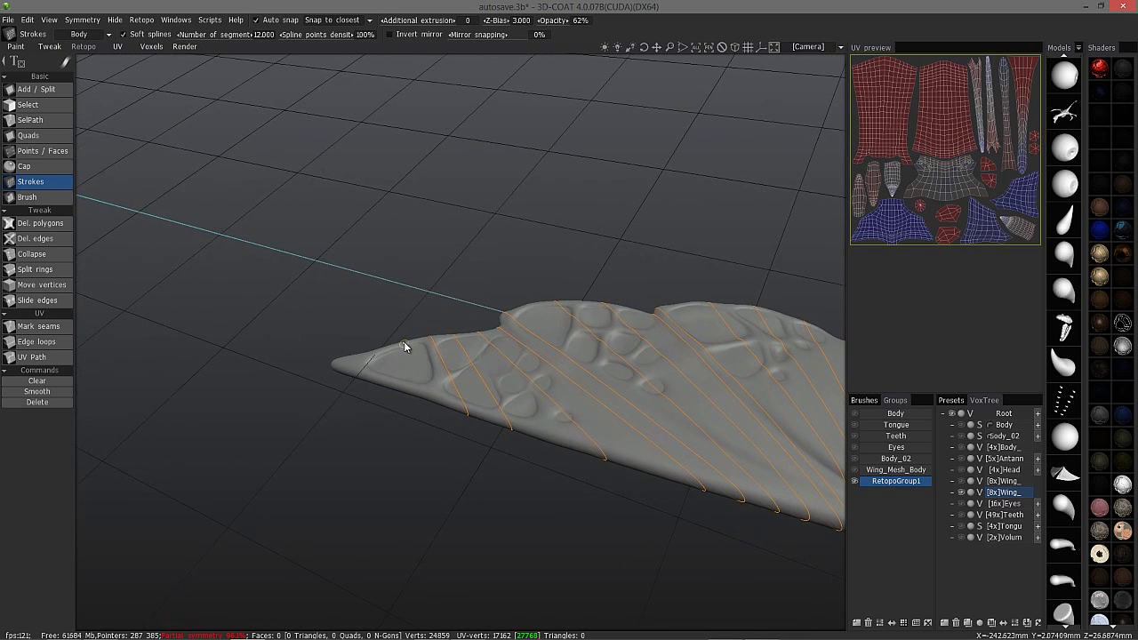
click(381, 342)
click(411, 420)
drag(381, 411, 380, 414)
alt+drag(349, 369, 348, 343)
drag(349, 344, 364, 388)
scroll(399, 348, up, 3)
alt+middle_drag(218, 336, 344, 336)
scroll(409, 386, up, 4)
drag(413, 364, 441, 438)
click(440, 440)
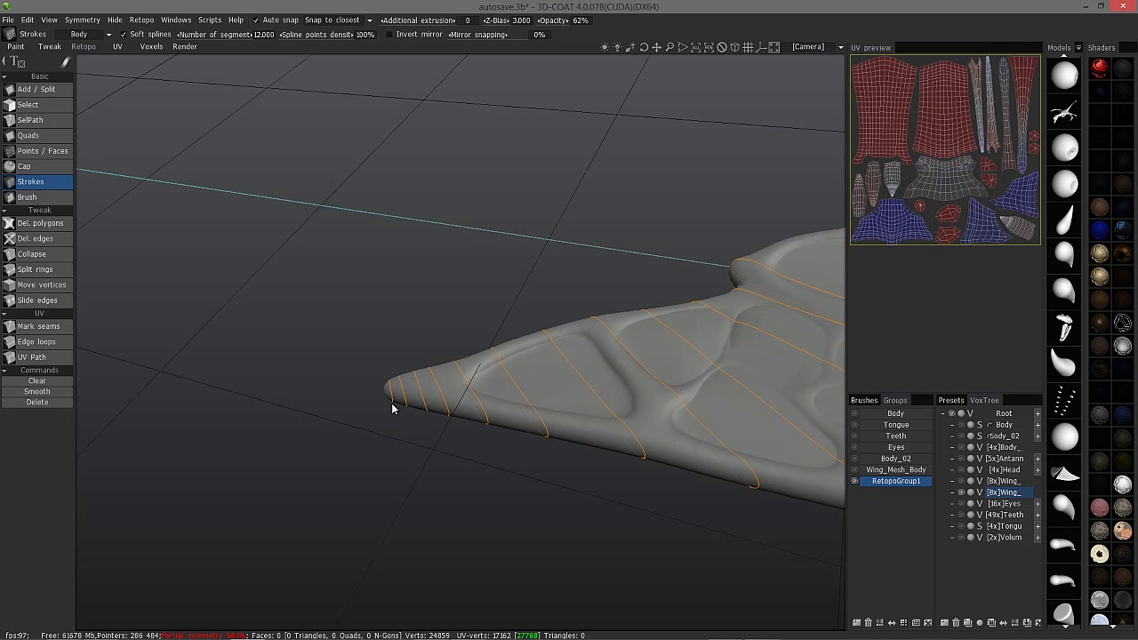
Examine the spacing of the cross-section strokes over the wing's upper surface.
scroll(398, 277, down, 6)
alt+middle_drag(650, 366, 625, 362)
scroll(407, 338, up, 3)
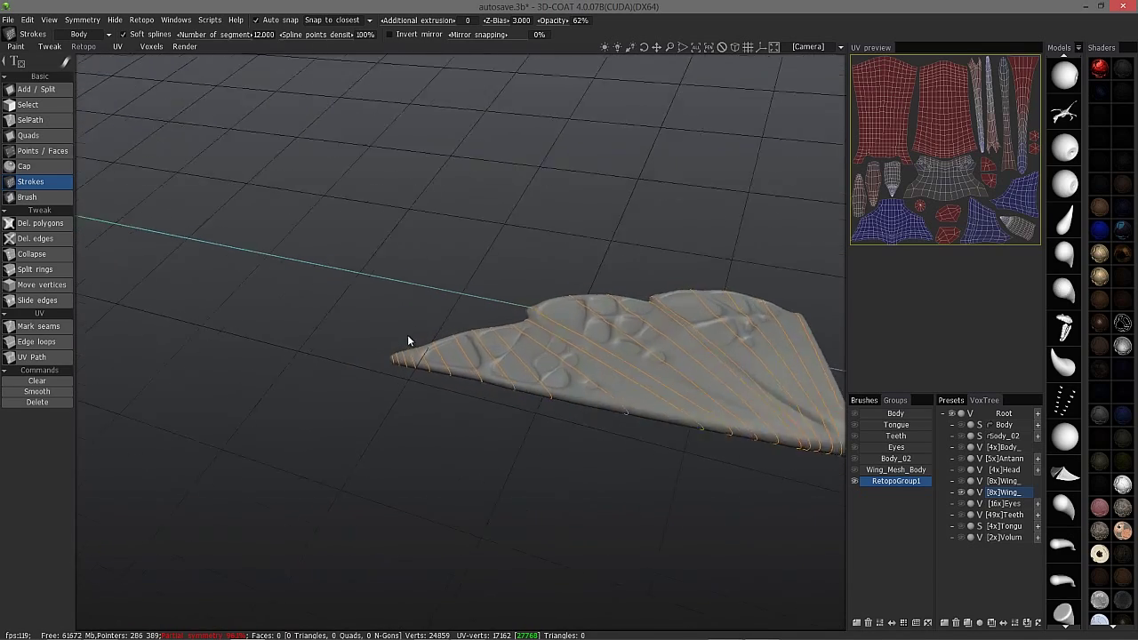
alt+right_drag(408, 336, 523, 382)
alt+drag(423, 300, 678, 313)
drag(558, 320, 669, 271)
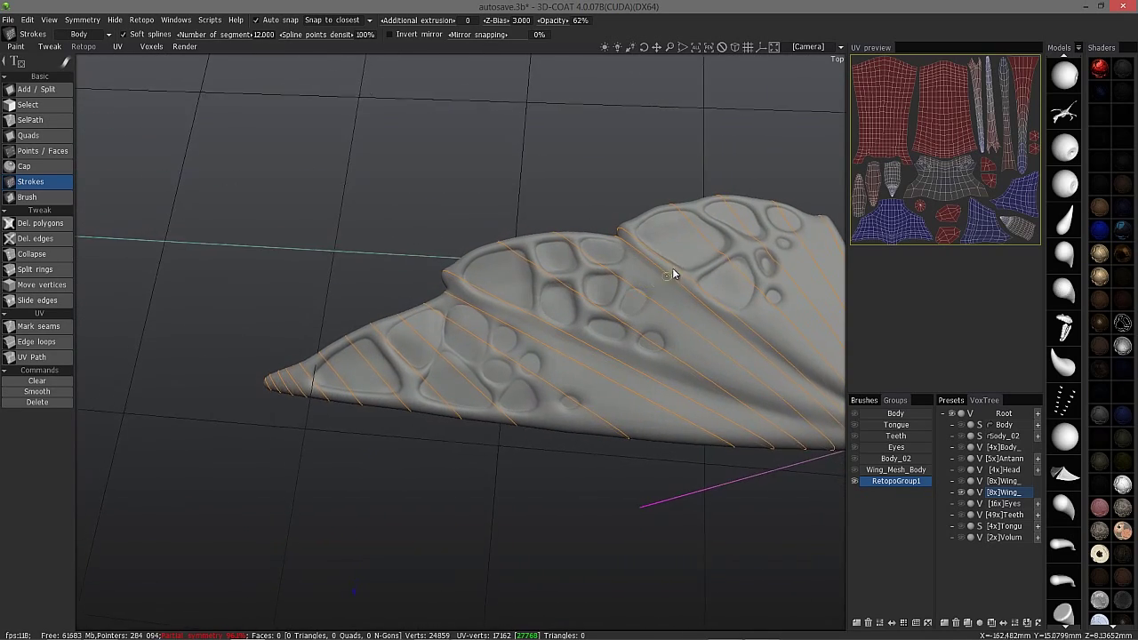
alt+drag(357, 345, 373, 322)
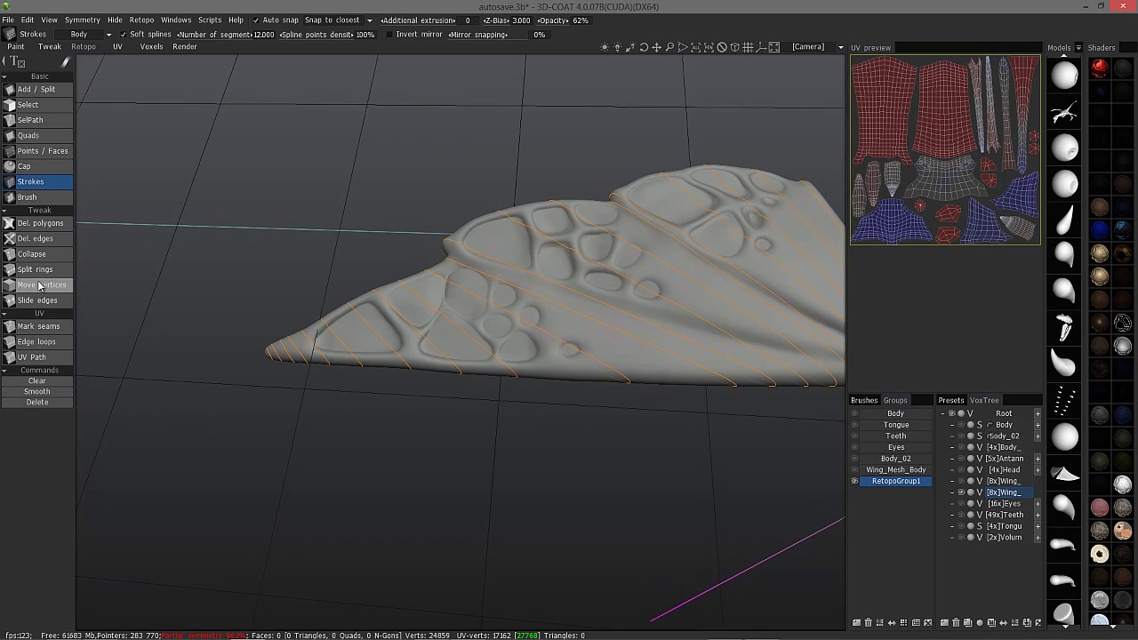
Draw one guide stroke along the wing's long straight edge from the tip to the root, crossing every cross-section stroke.
drag(110, 285, 261, 216)
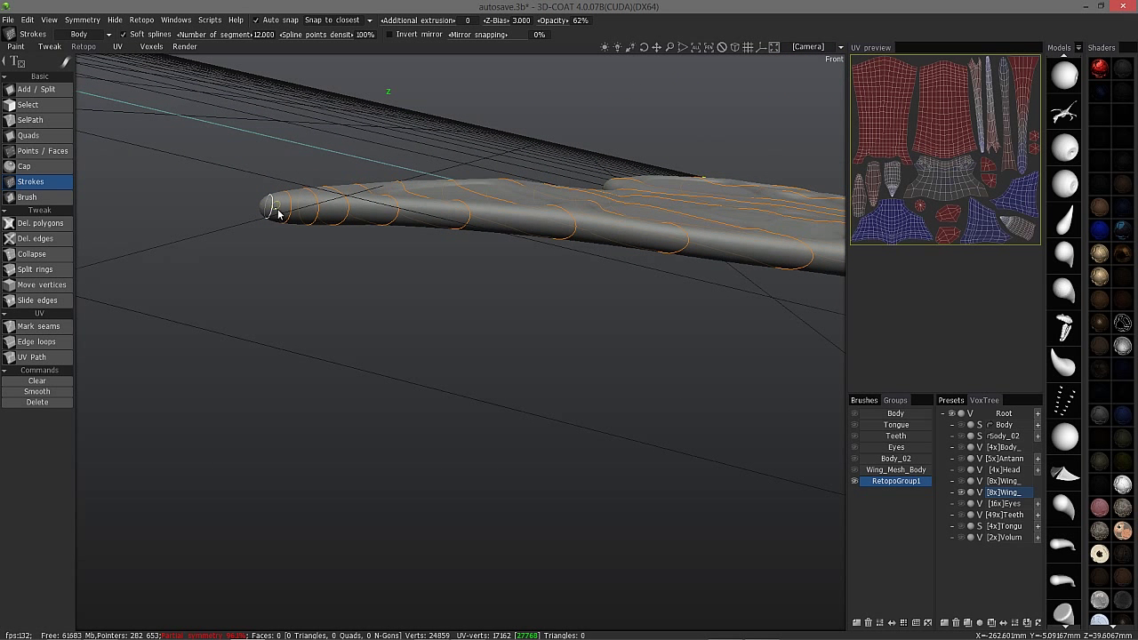
click(290, 210)
alt+drag(253, 202, 220, 189)
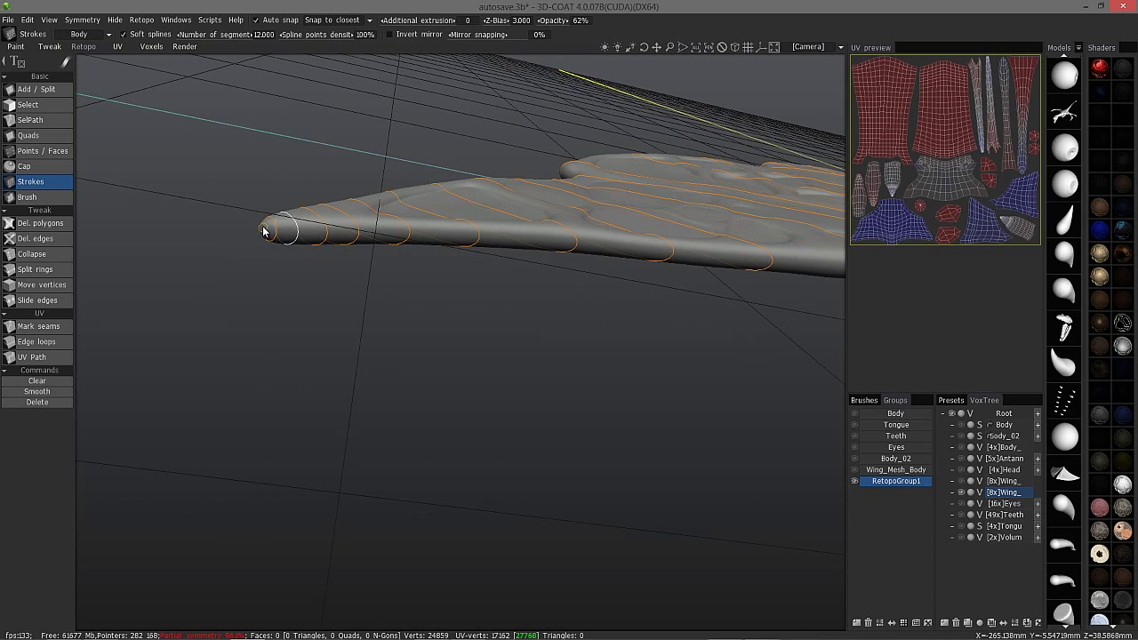
drag(265, 231, 609, 250)
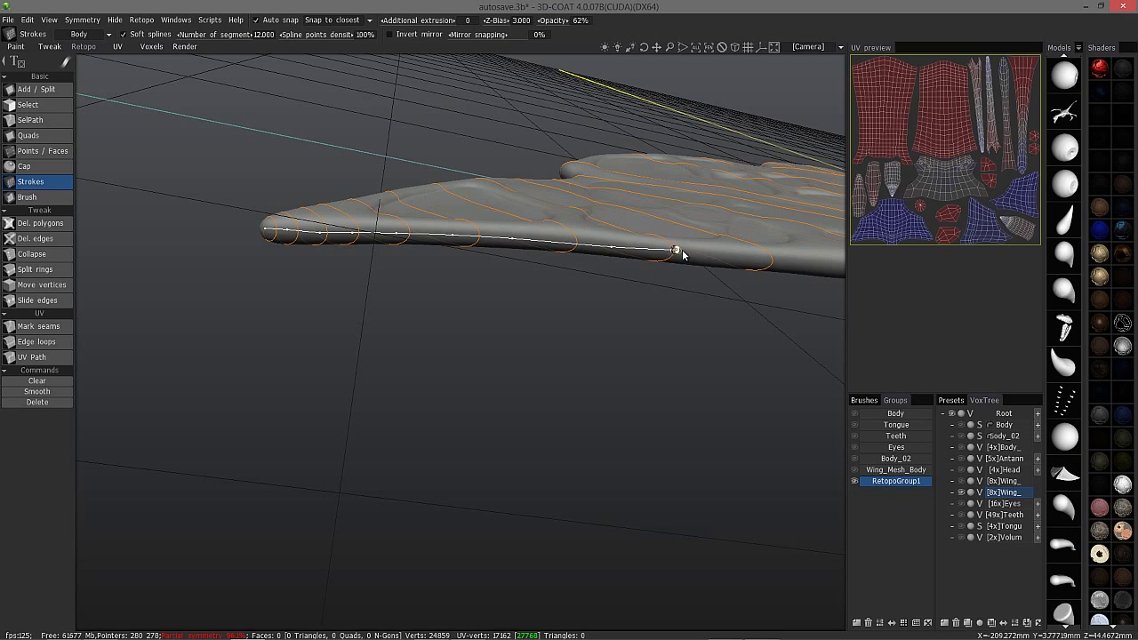
drag(716, 260, 780, 265)
mouse_move(776, 268)
right_down()
mouse_move(474, 229)
mouse_move(304, 274)
right_up()
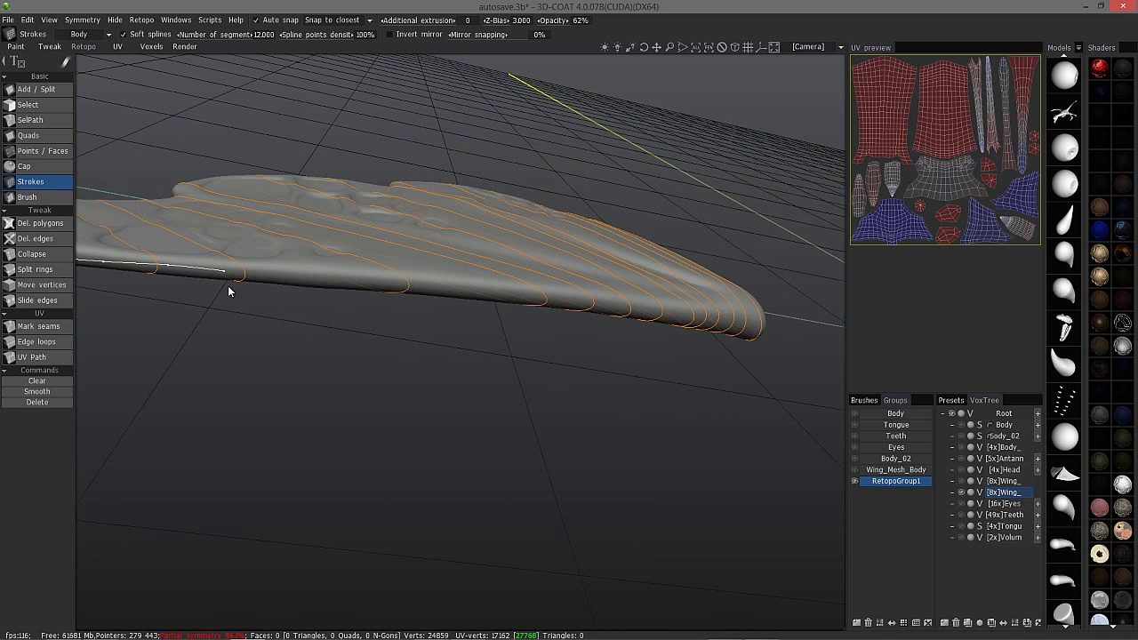
drag(232, 276, 764, 329)
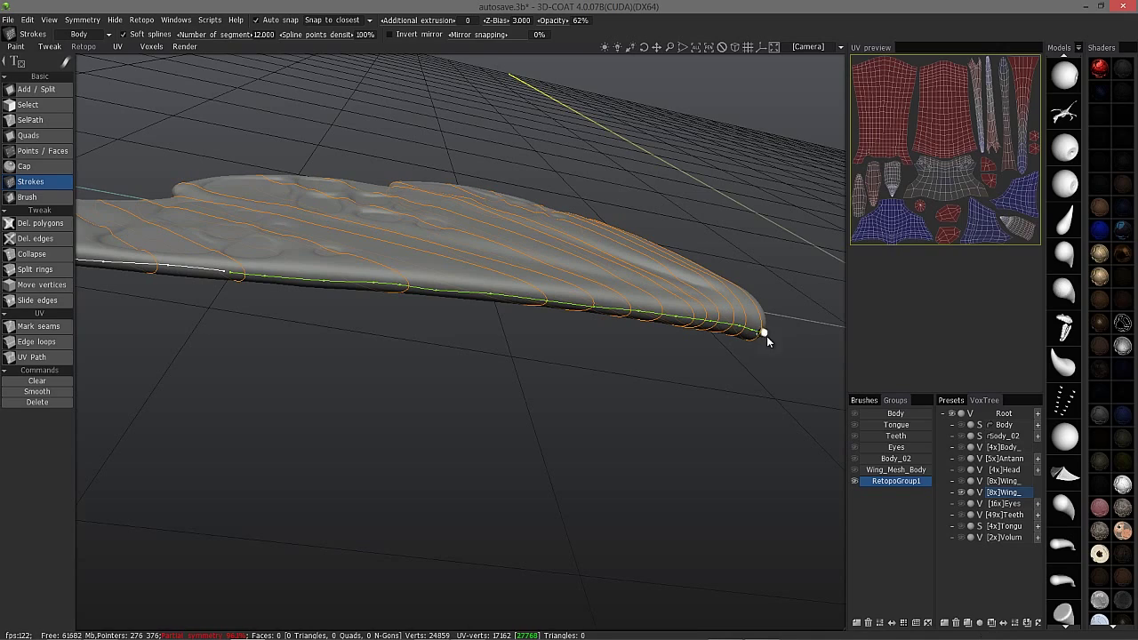
Set the strokes' number of segments to 24 and generate the wing's quad mesh from the strokes.
mouse_move(731, 350)
right_down()
mouse_move(699, 325)
mouse_move(765, 293)
mouse_move(759, 305)
mouse_move(615, 307)
mouse_move(729, 270)
right_up()
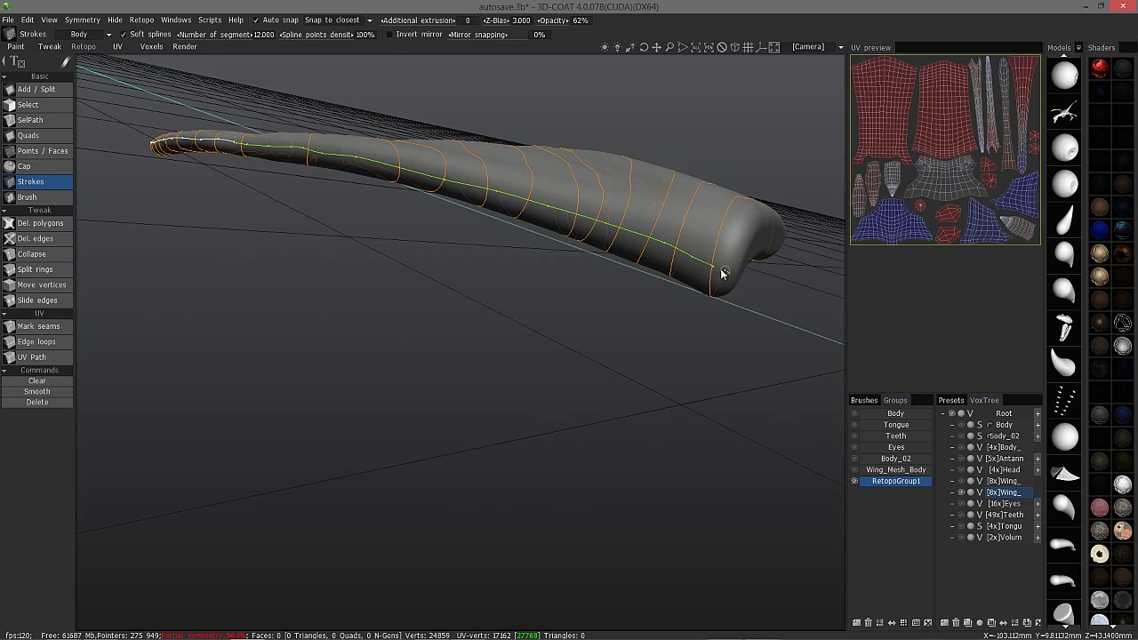
right_drag(325, 134, 589, 142)
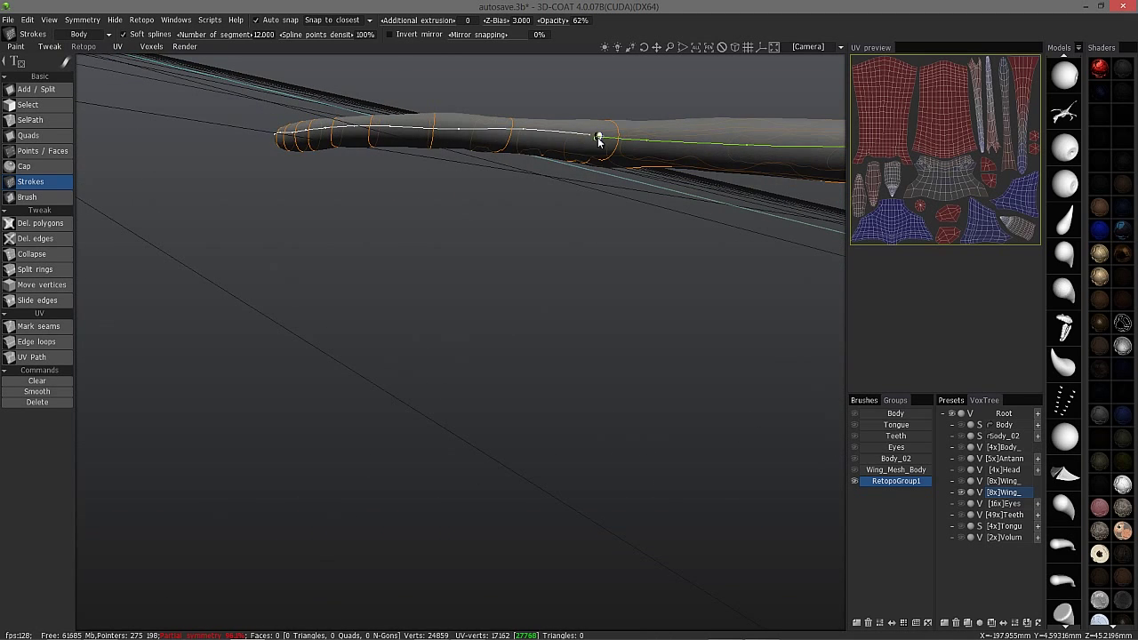
right_drag(523, 157, 228, 34)
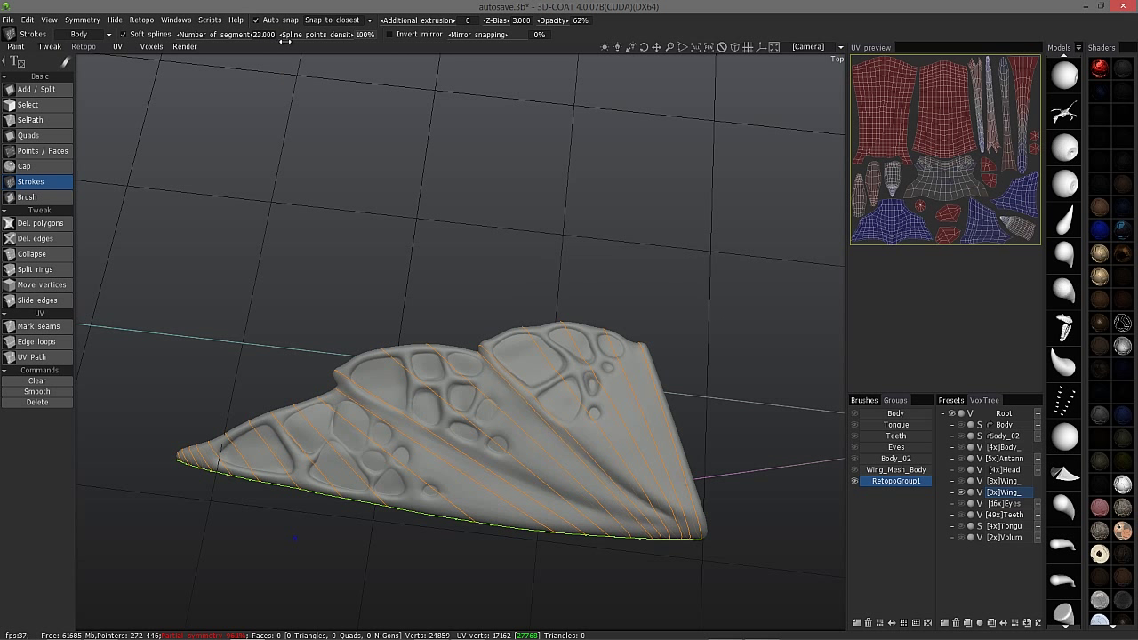
right_drag(311, 73, 362, 324)
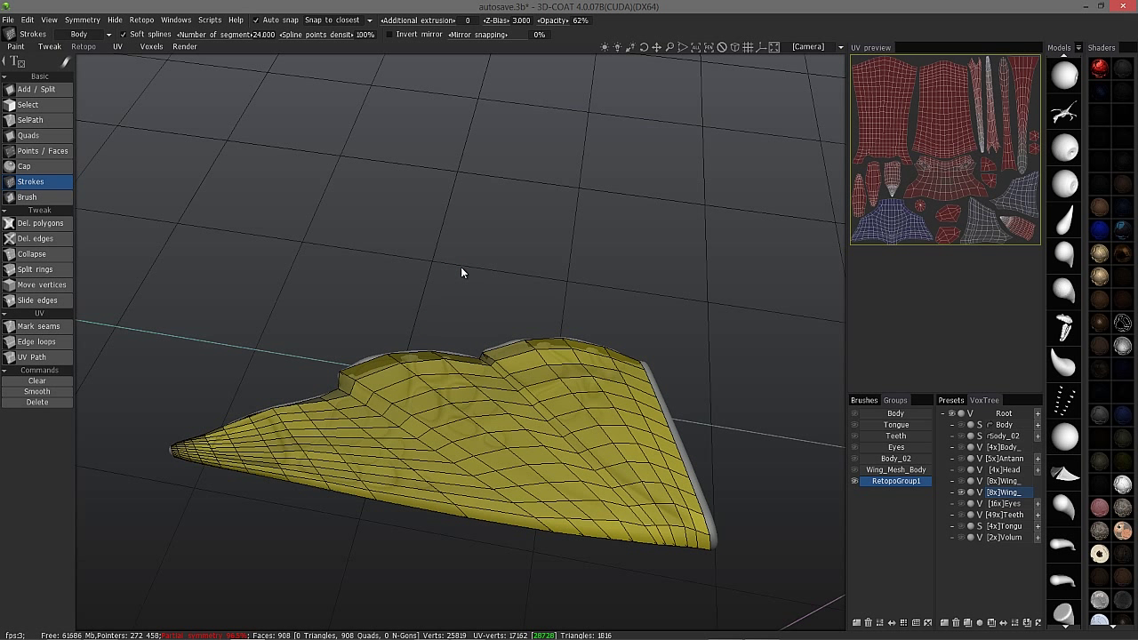
Fill the open gaps at the notches of the wing's scalloped edge using the Points / Faces tool.
middle_drag(453, 374, 156, 233)
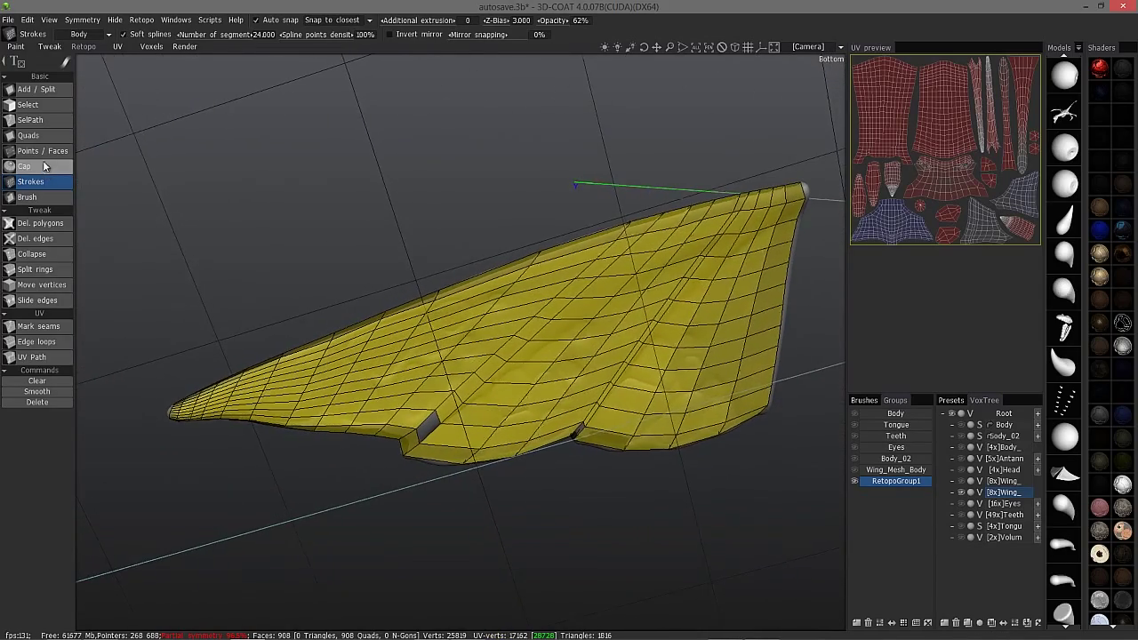
click(43, 150)
middle_drag(445, 440, 685, 129)
mouse_move(695, 125)
alt+mouse_down()
mouse_move(696, 155)
mouse_move(703, 138)
alt+mouse_up()
right_click(703, 136)
middle_drag(637, 127, 513, 352)
scroll(448, 343, up, 5)
Split the wing mesh lengthwise with Split rings, adding edge loops that include ones along its scalloped edge.
click(35, 268)
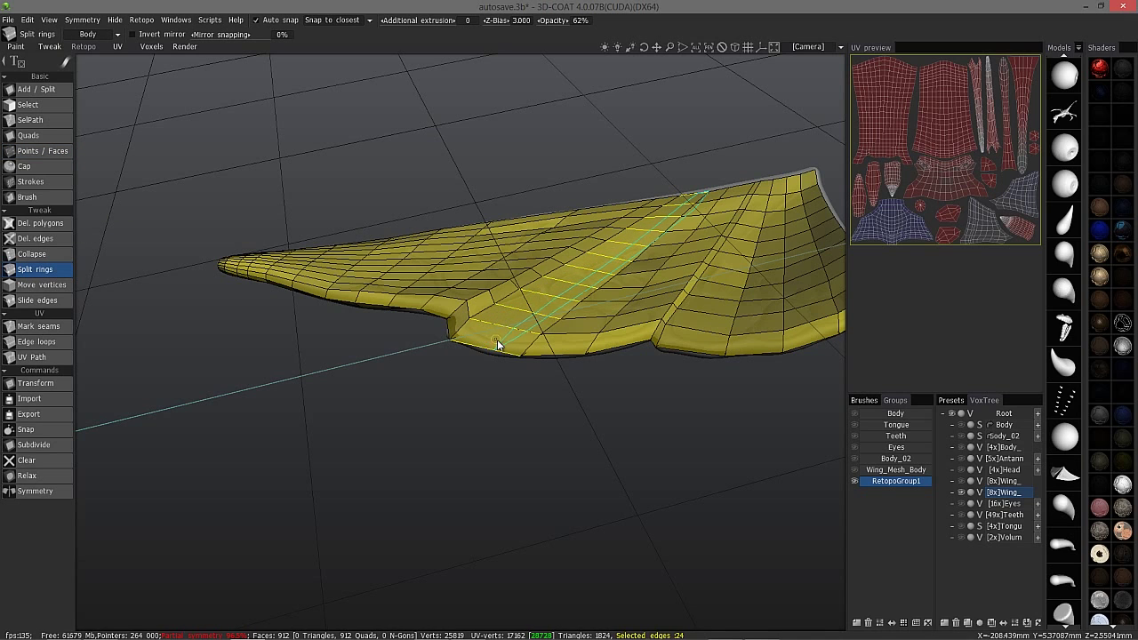
click(528, 348)
middle_drag(511, 346, 532, 296)
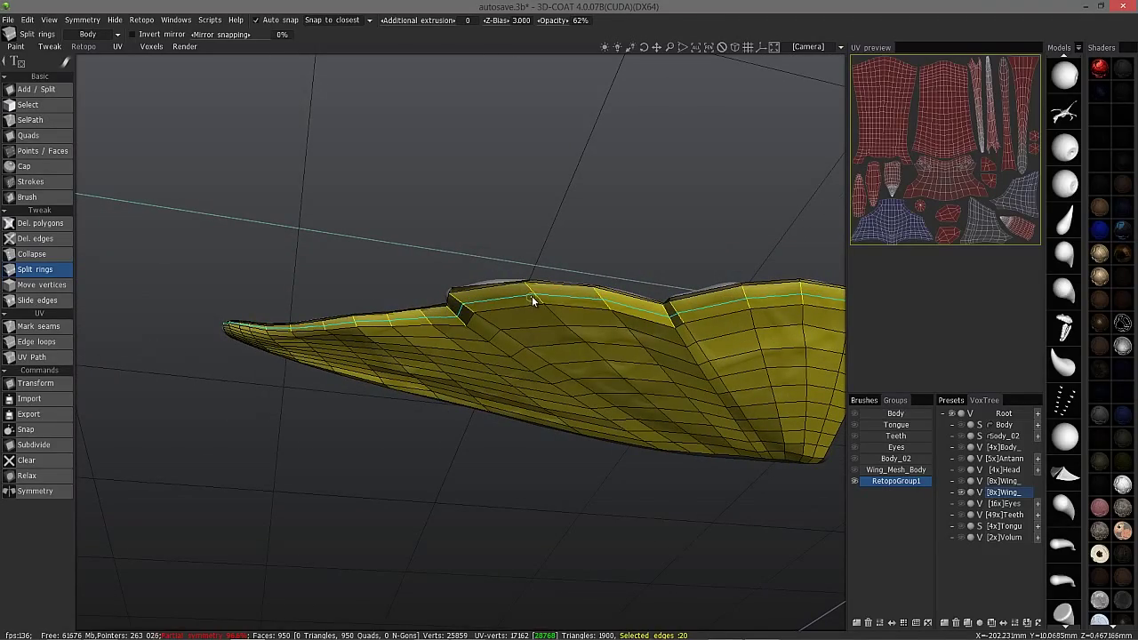
click(531, 292)
middle_drag(700, 430, 412, 215)
click(555, 433)
click(554, 417)
Split rings across the middle and root-side lobes, adding edge loops that run from the scalloped edge to the long straight edge.
click(418, 216)
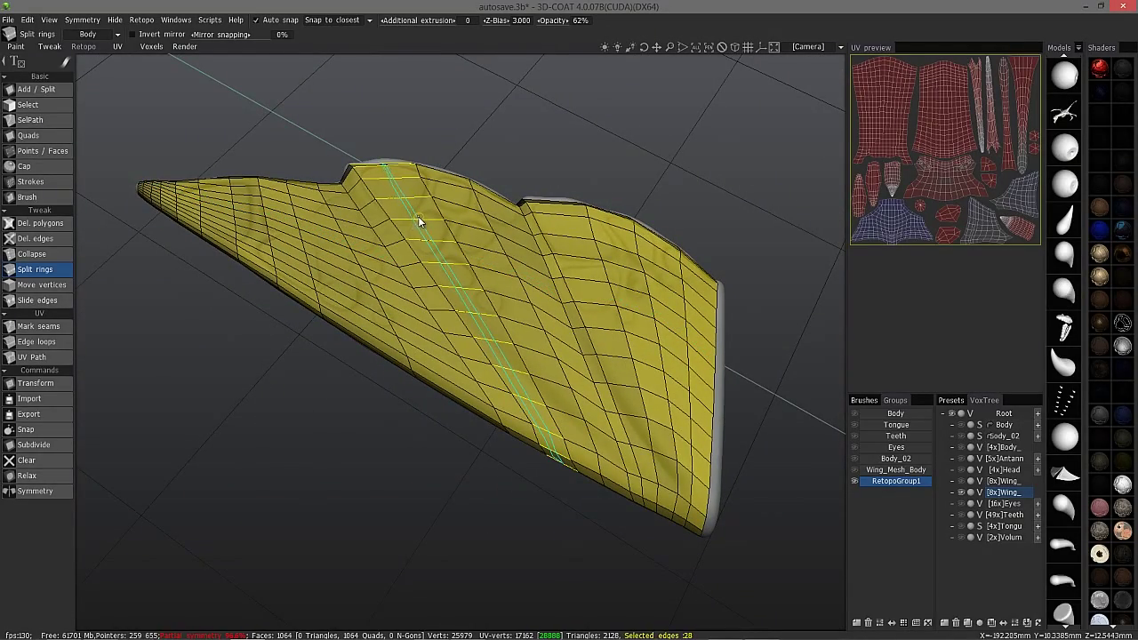
middle_drag(471, 307, 671, 359)
click(570, 225)
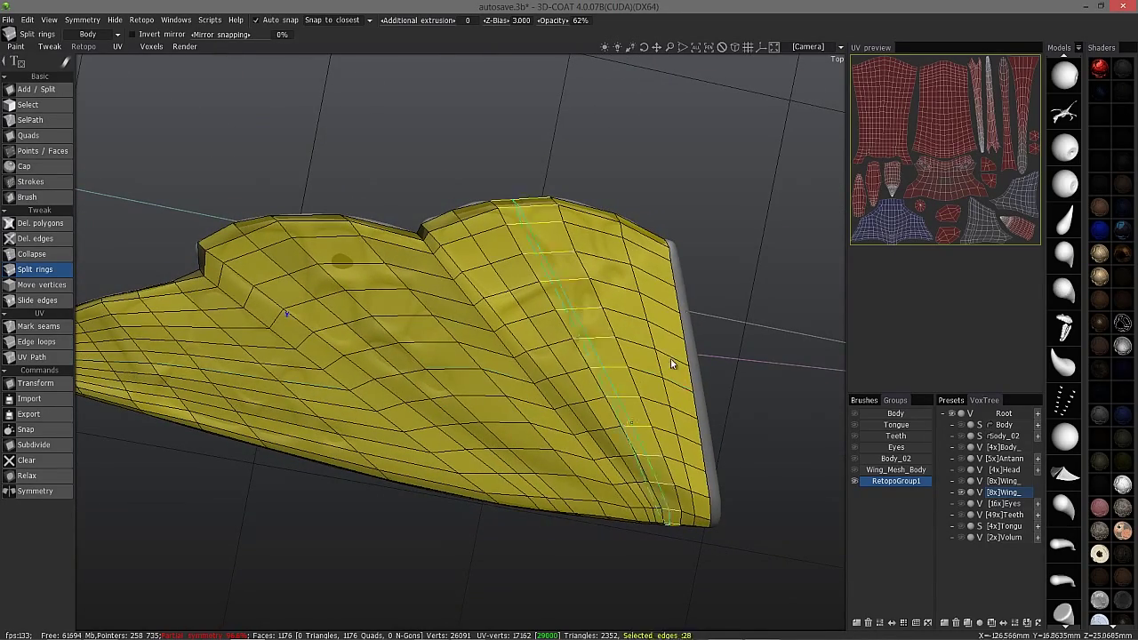
click(662, 255)
middle_drag(644, 494, 535, 228)
click(540, 225)
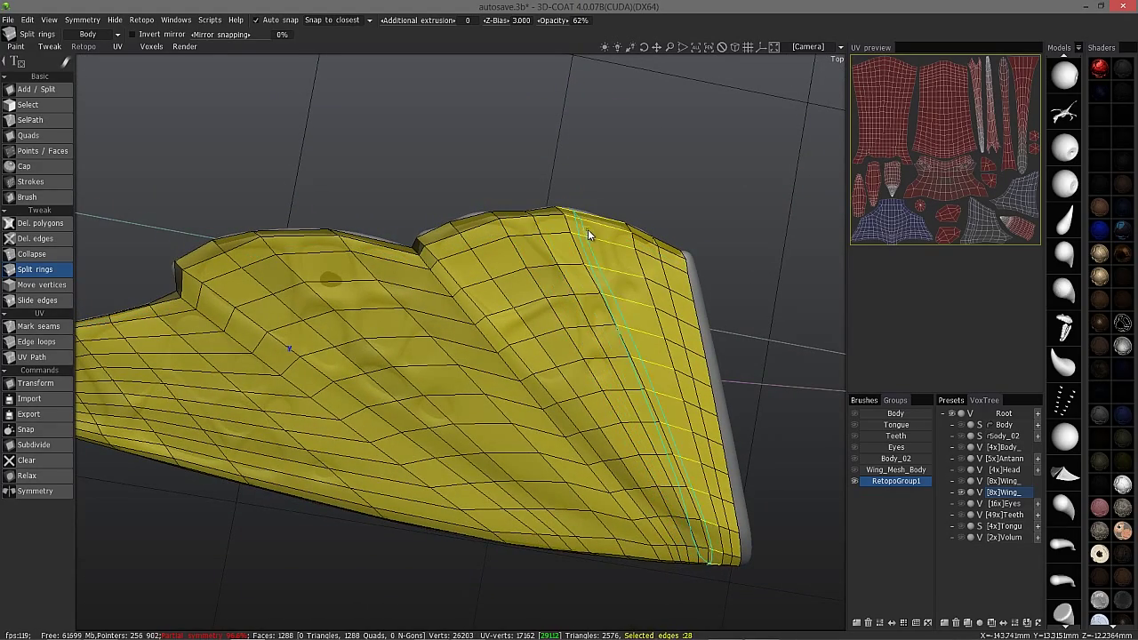
click(604, 231)
middle_drag(621, 391, 564, 461)
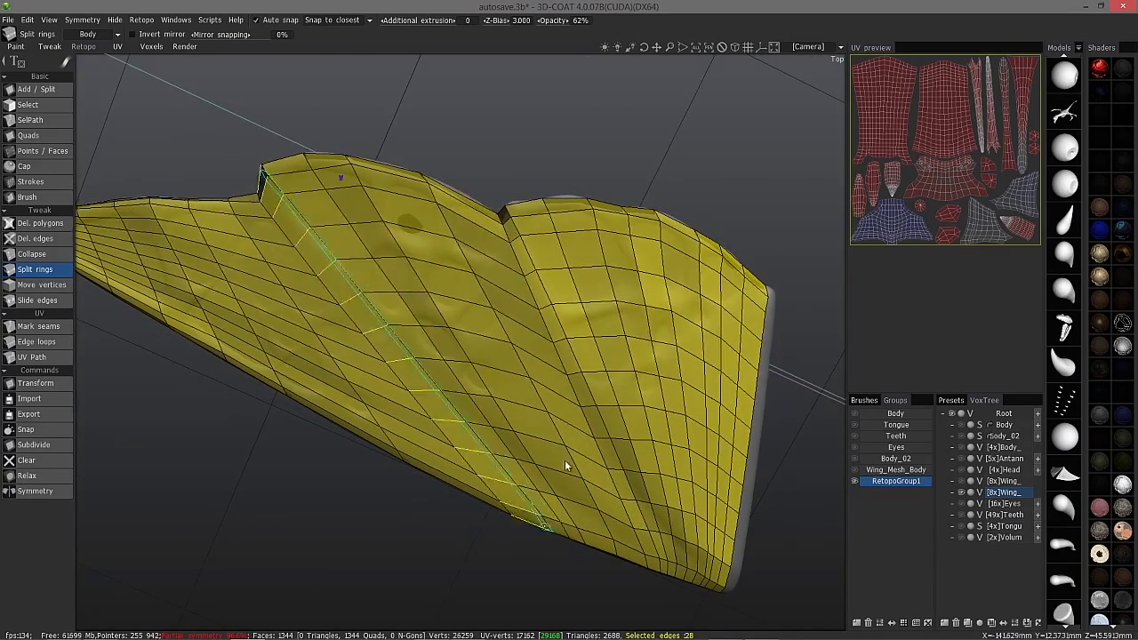
click(470, 233)
middle_drag(414, 504, 323, 278)
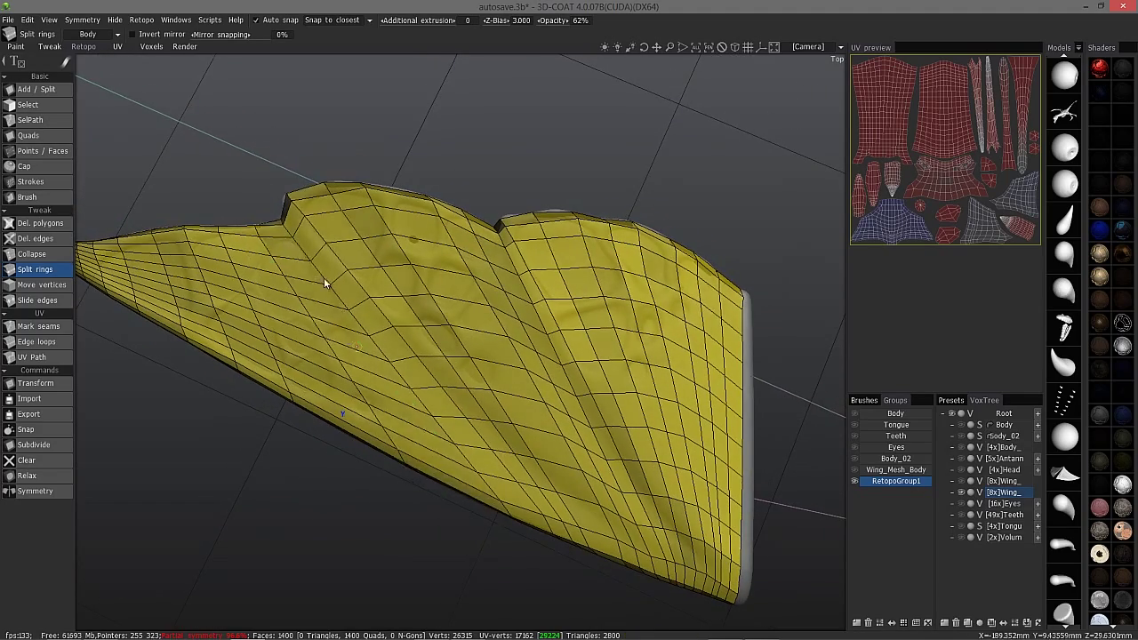
Split rings to add an edge loop along the wing's scalloped edge and crosswise loops between the tip and the nearest notch.
click(325, 206)
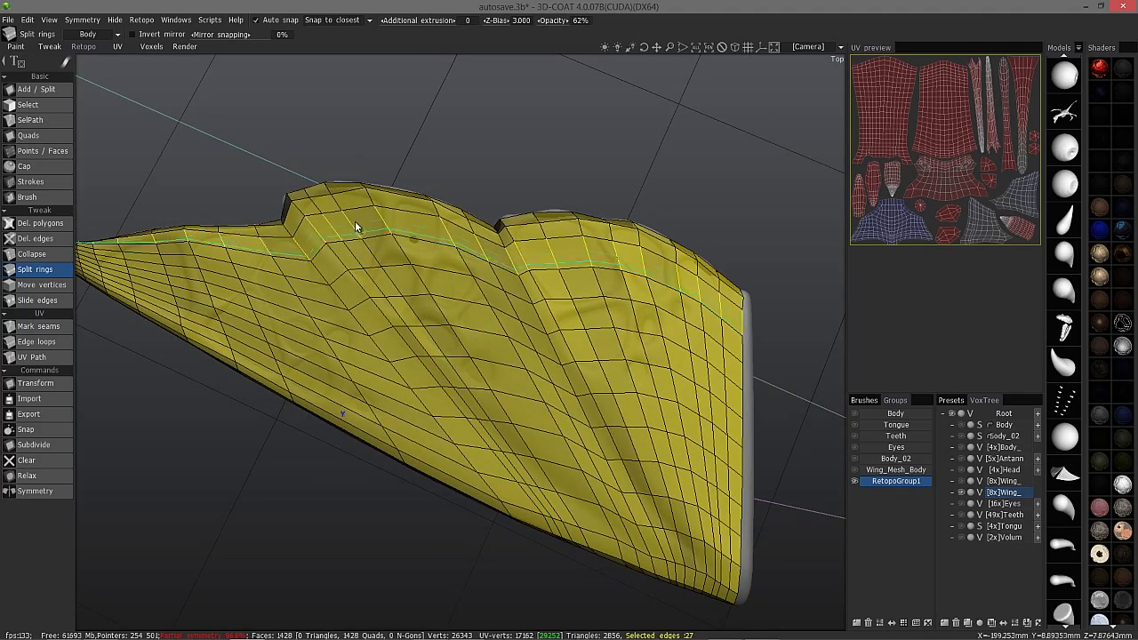
click(428, 235)
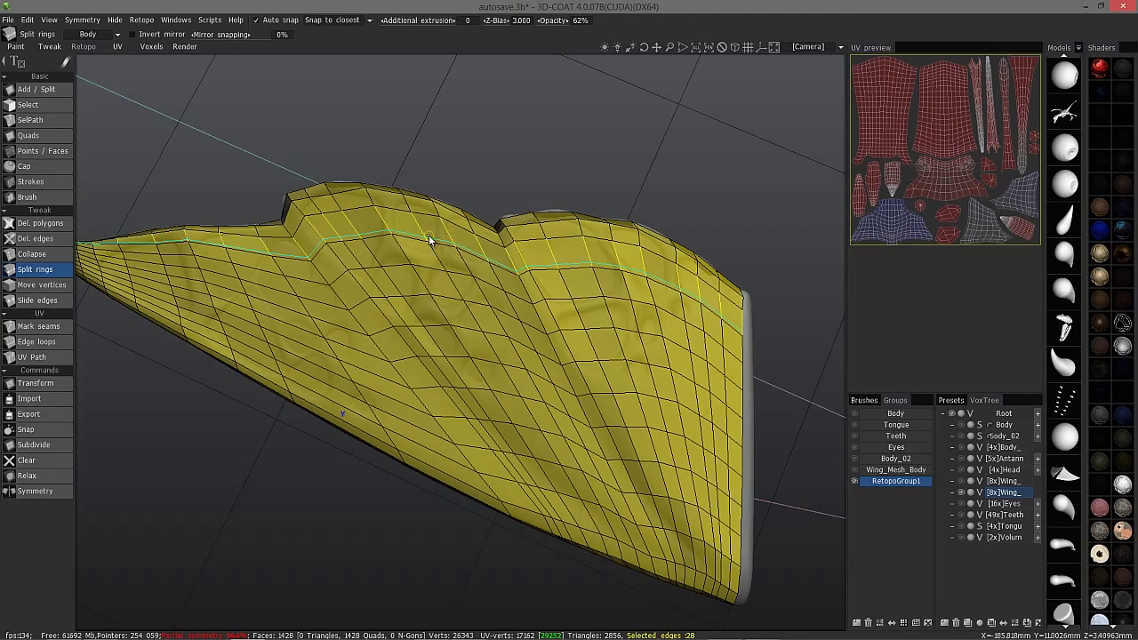
middle_drag(427, 235, 393, 315)
click(404, 319)
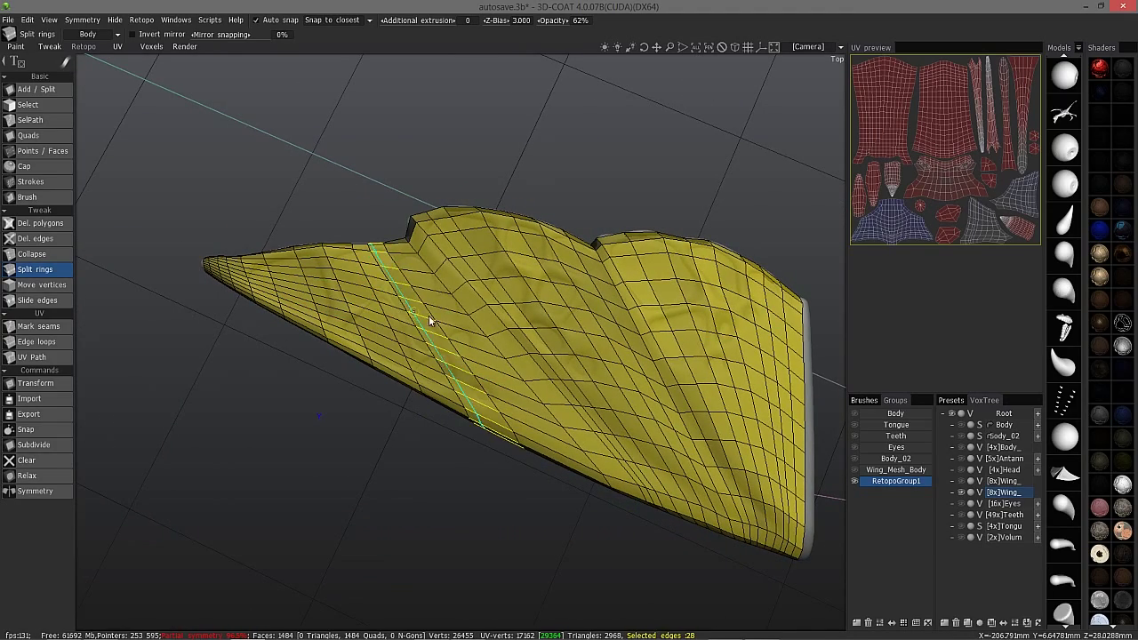
click(477, 344)
Add several edge loops around the narrow wing tip with Split rings, including one beside its open end.
middle_drag(501, 406, 245, 361)
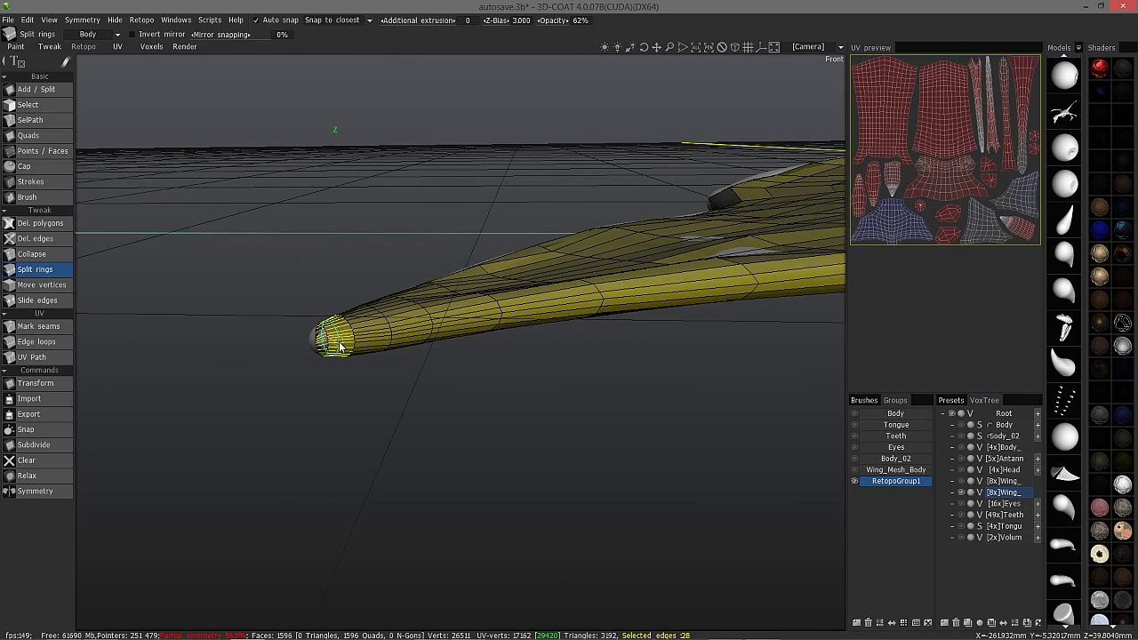
scroll(346, 327, up, 2)
middle_drag(348, 324, 340, 330)
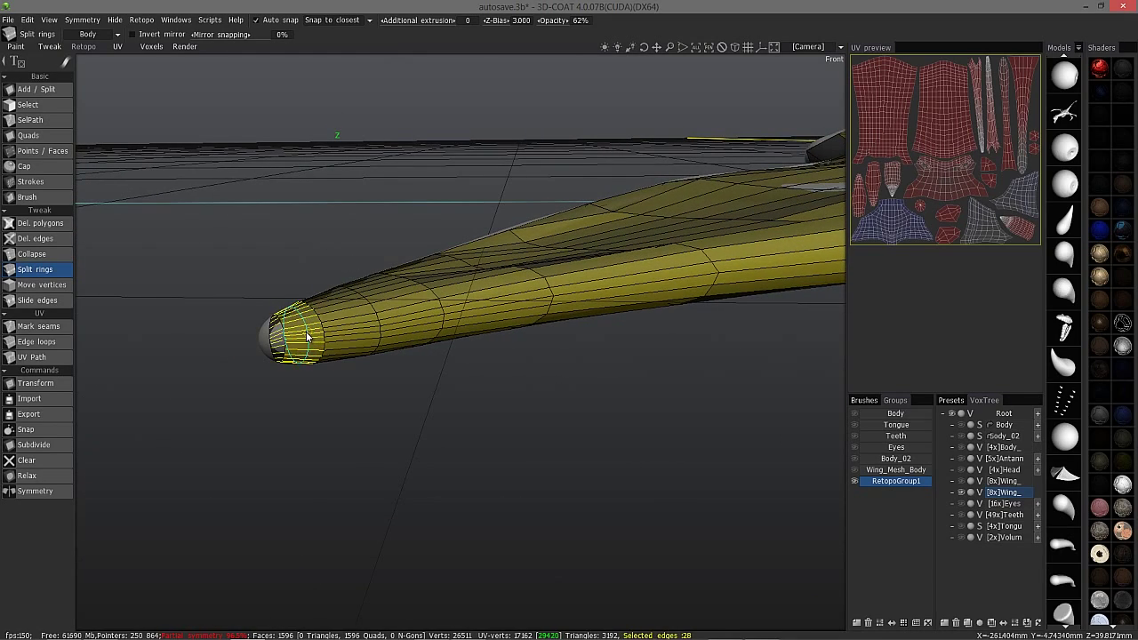
click(302, 336)
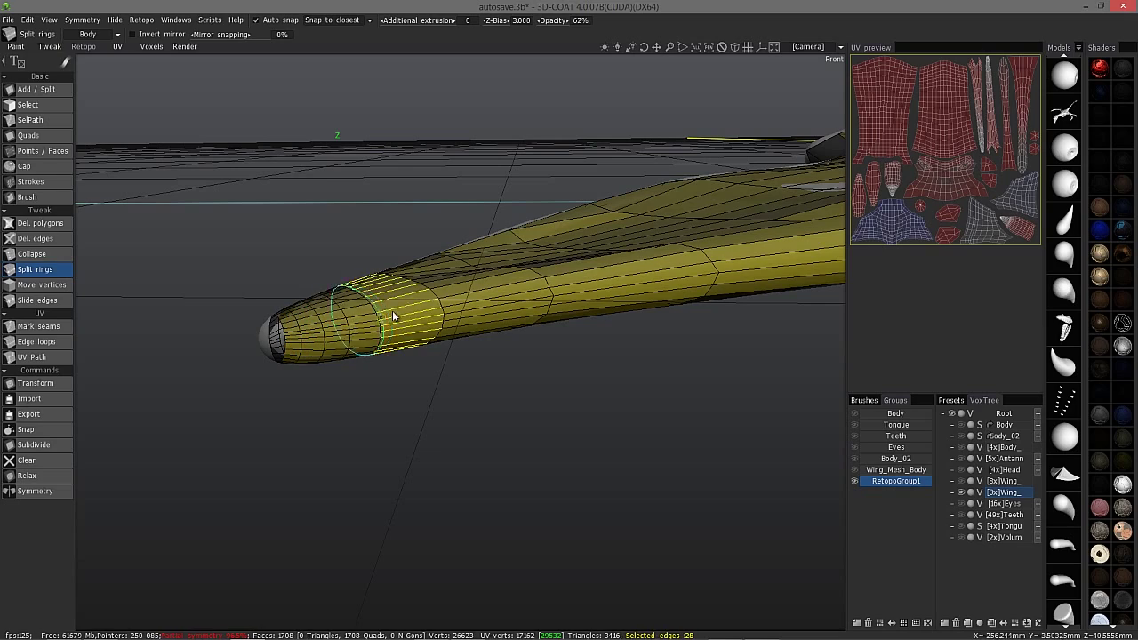
click(462, 291)
mouse_move(475, 287)
middle_down()
mouse_move(452, 310)
mouse_move(489, 366)
mouse_move(489, 295)
middle_up()
middle_drag(307, 307, 285, 301)
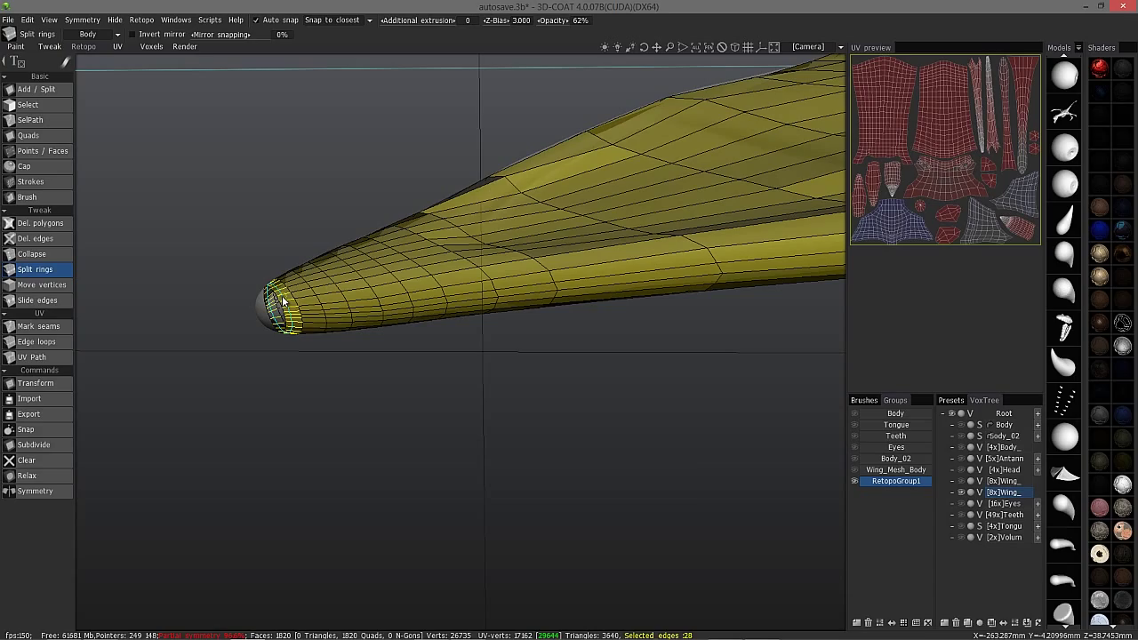
click(285, 302)
Close the open end of the wing tip using the Cap tool.
middle_drag(323, 382, 43, 168)
click(42, 166)
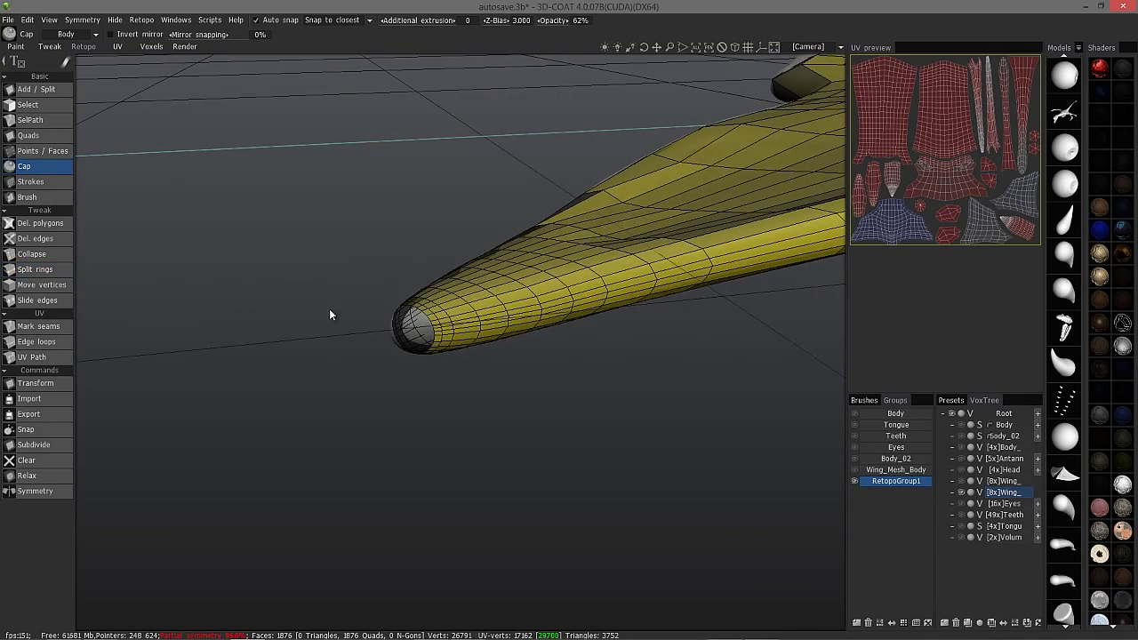
middle_drag(329, 313, 414, 329)
click(401, 328)
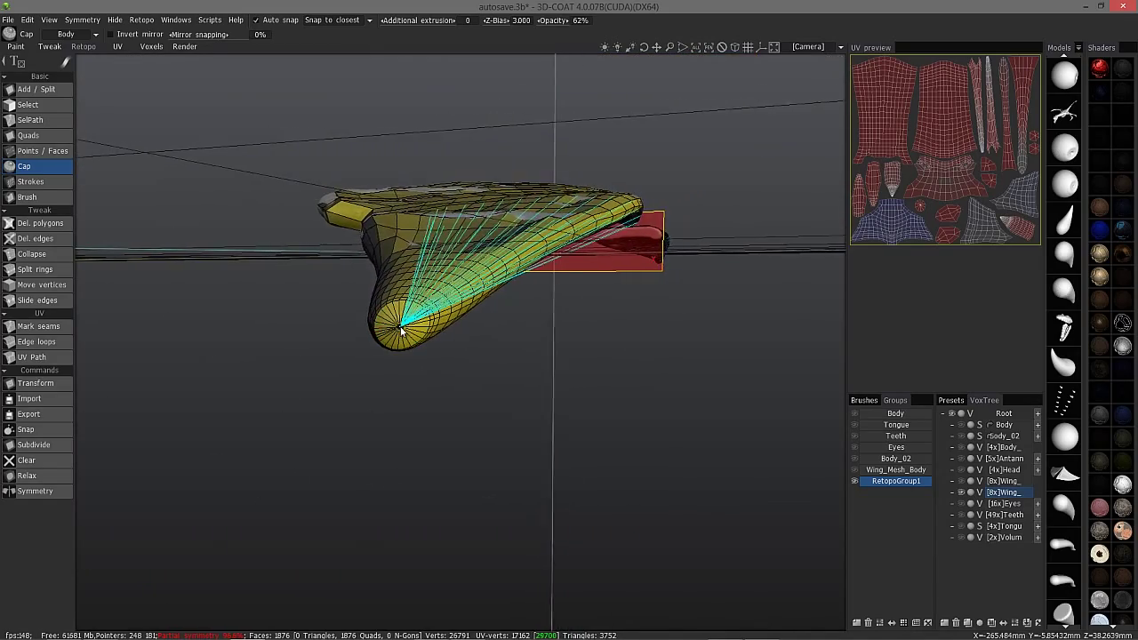
Enable Edge loops for Slide edges and reposition the rings around the wing tip.
drag(236, 363, 265, 272)
drag(235, 321, 53, 298)
click(37, 299)
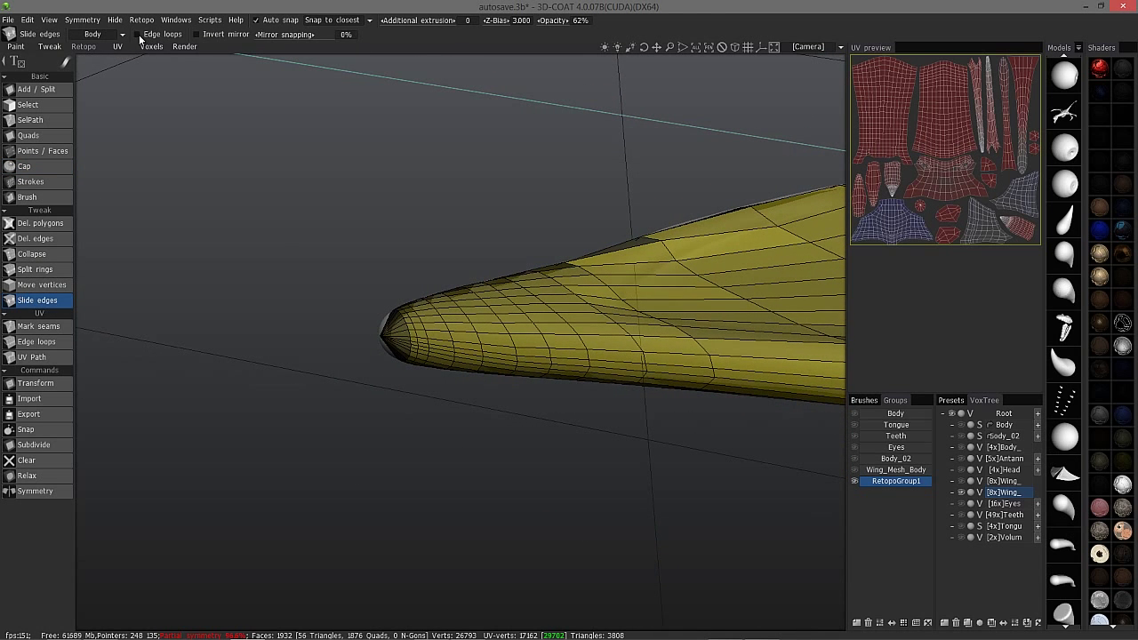
click(384, 330)
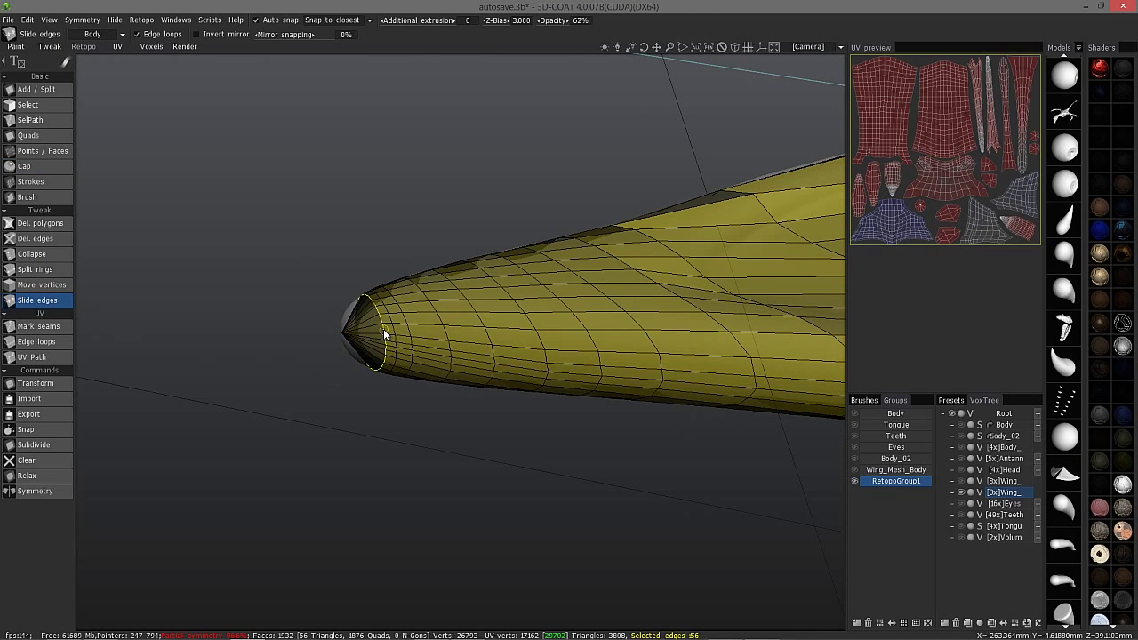
mouse_move(383, 329)
mouse_down()
mouse_move(350, 329)
mouse_move(412, 329)
mouse_move(403, 321)
mouse_up()
middle_drag(402, 322, 451, 328)
drag(451, 328, 508, 332)
Split rings beside both notches of the scalloped edge, adding edge loops that support the notch corners.
middle_drag(508, 332, 142, 304)
click(47, 270)
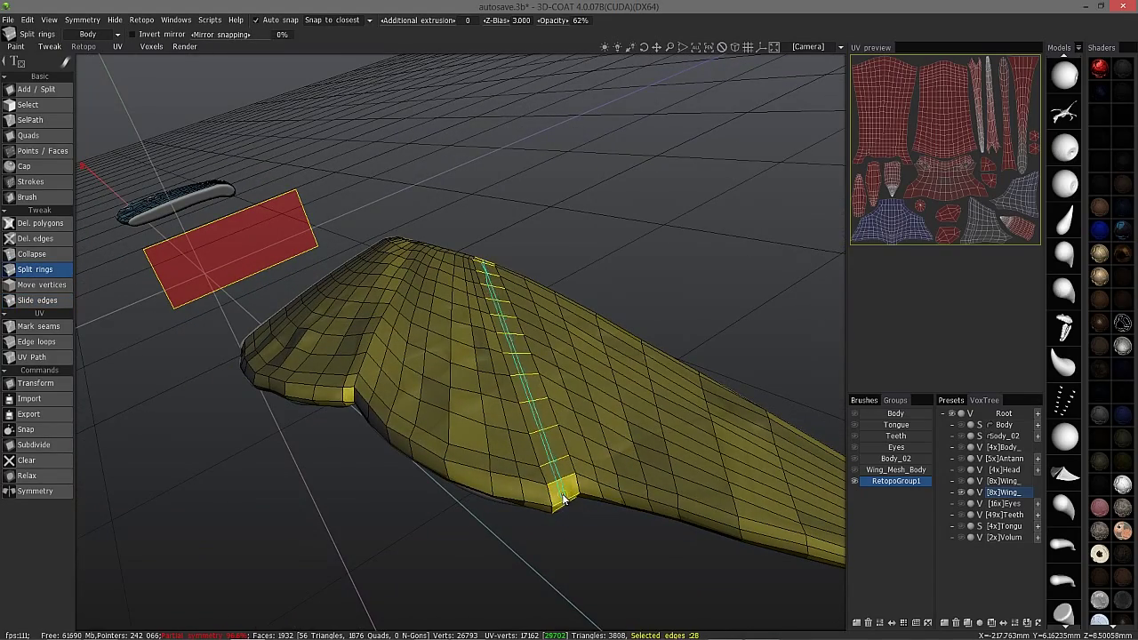
click(565, 495)
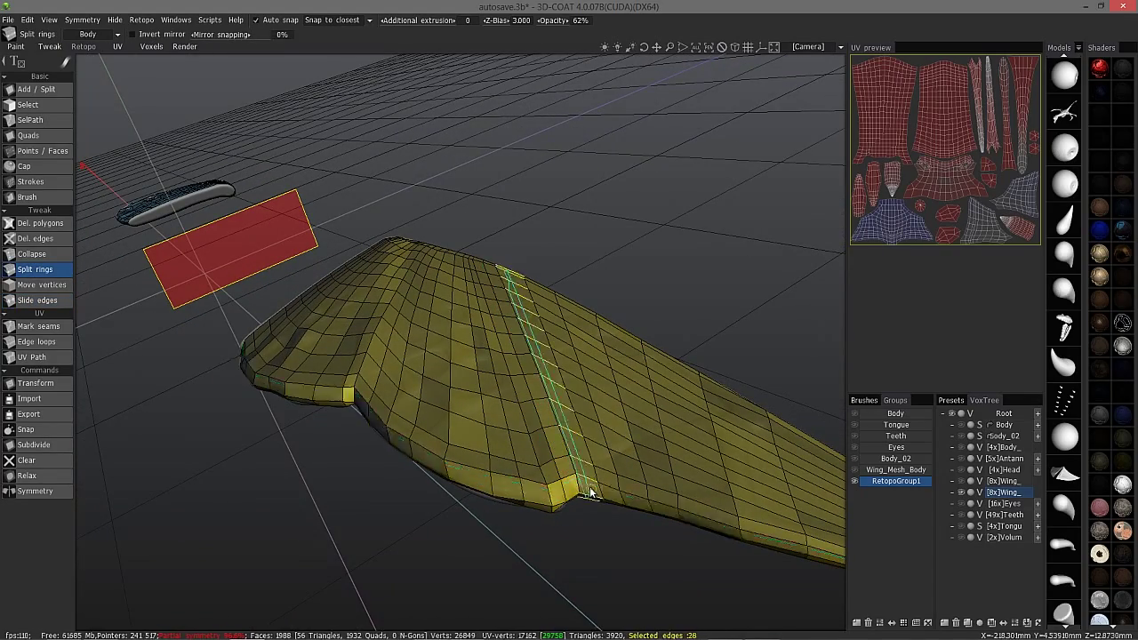
click(591, 490)
middle_drag(590, 544, 599, 443)
drag(353, 405, 319, 379)
click(340, 346)
click(309, 353)
middle_drag(376, 455, 629, 439)
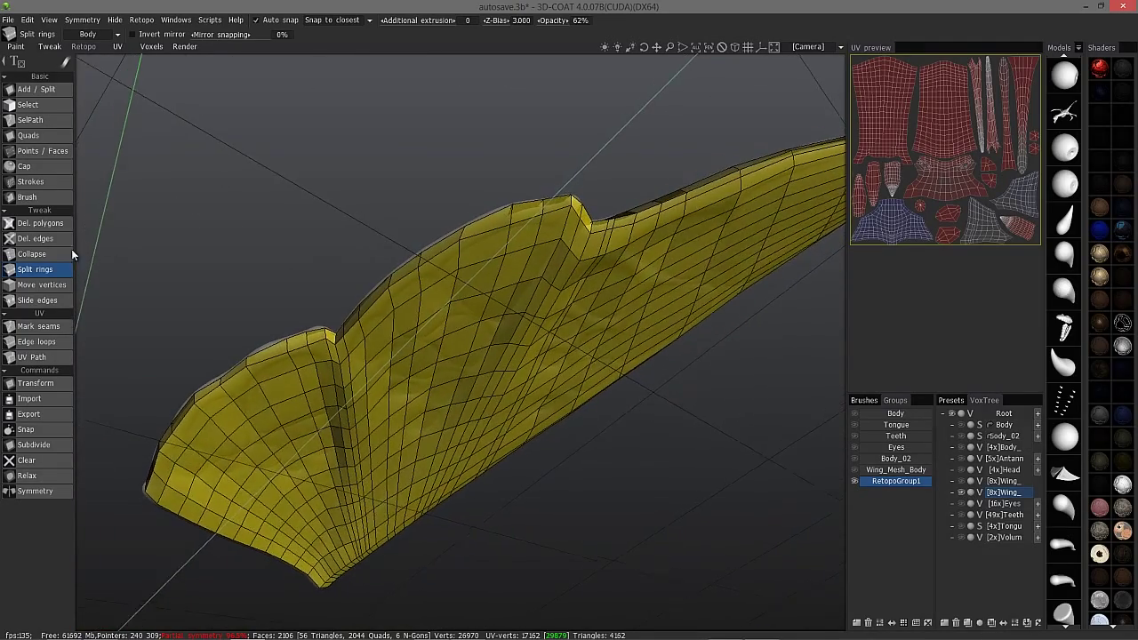
Slide edge loops on the middle lobe and along the wing's scalloped edge to adjust their spacing.
click(38, 299)
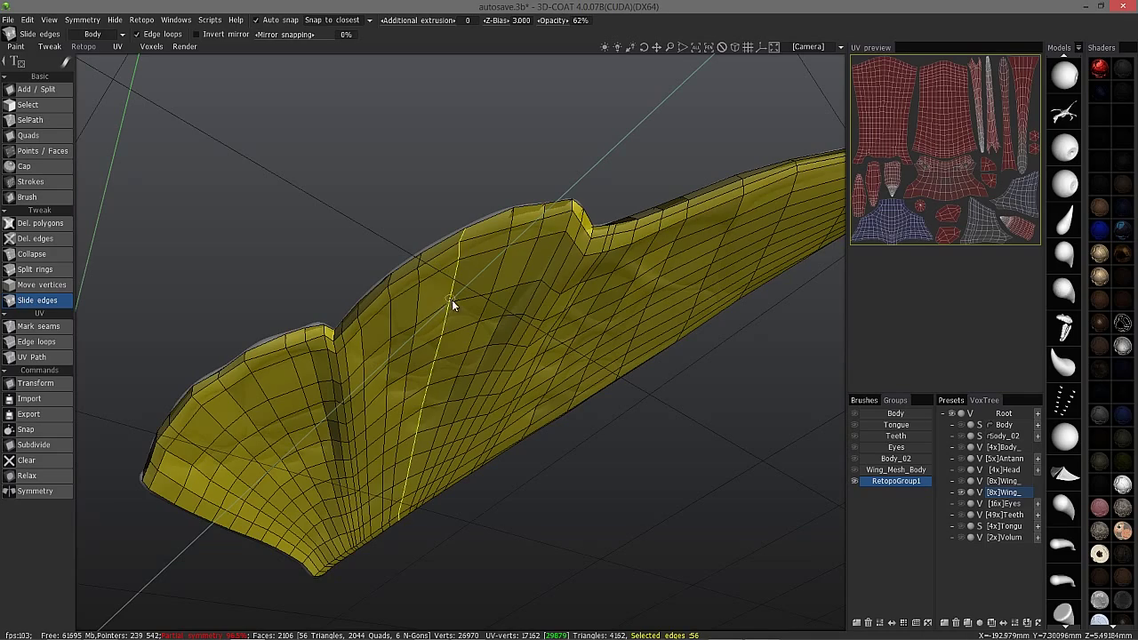
drag(473, 299, 490, 222)
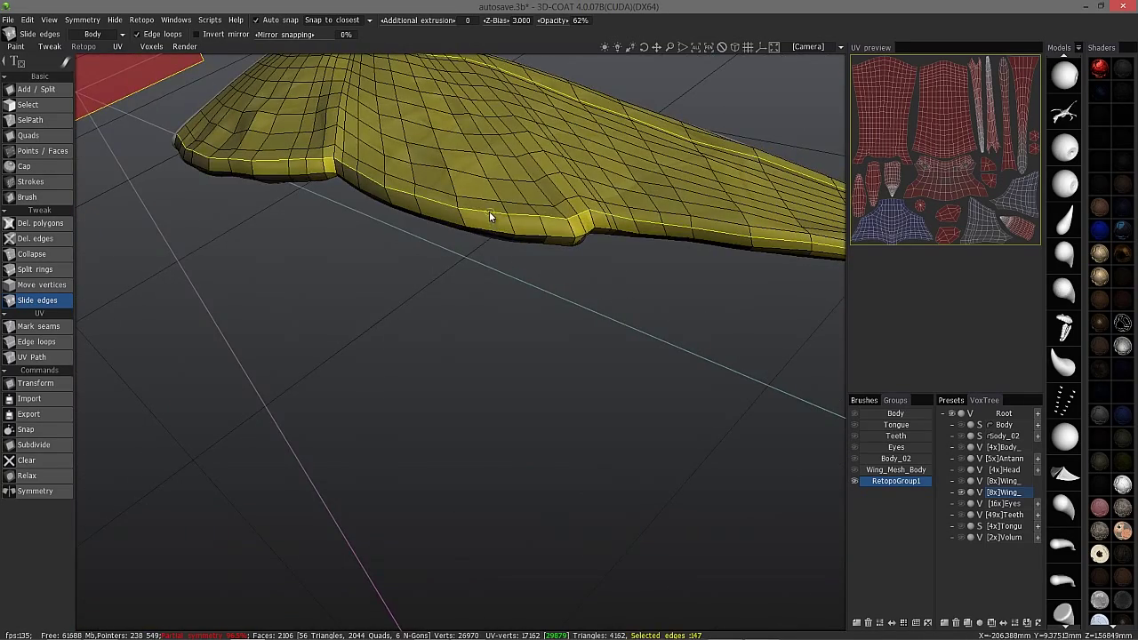
right_drag(489, 215, 488, 240)
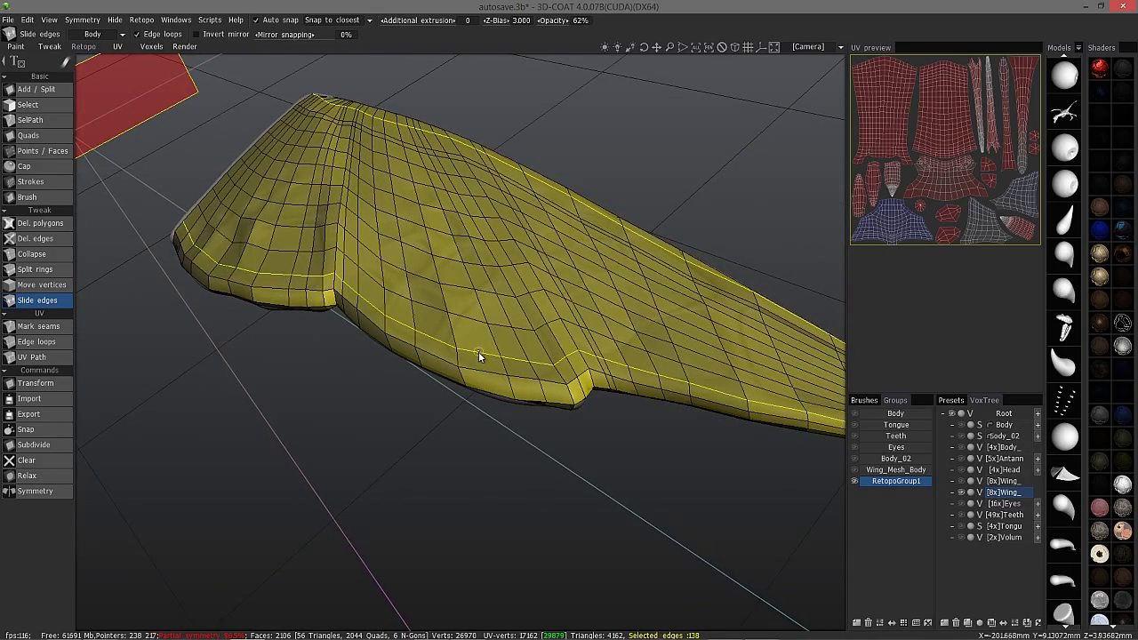
right_drag(485, 365, 659, 590)
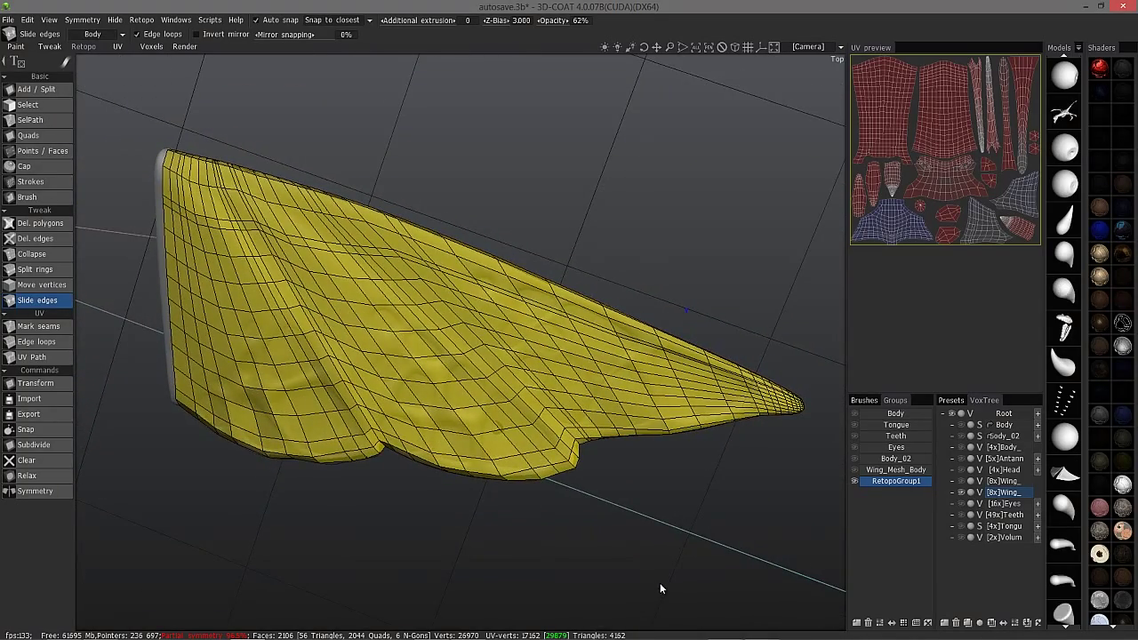
Try selecting the wing-tip cap's center vertex in Vertices mode, clear the selection and reduce the selection radius to 0.406.
right_drag(684, 536, 224, 238)
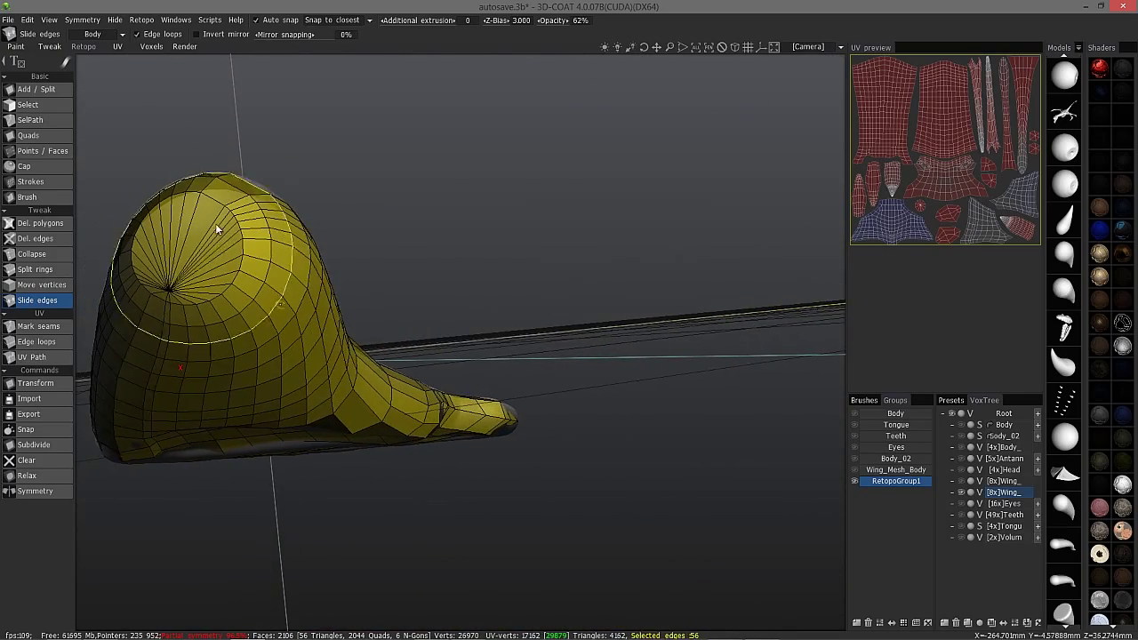
right_drag(117, 176, 61, 118)
click(36, 106)
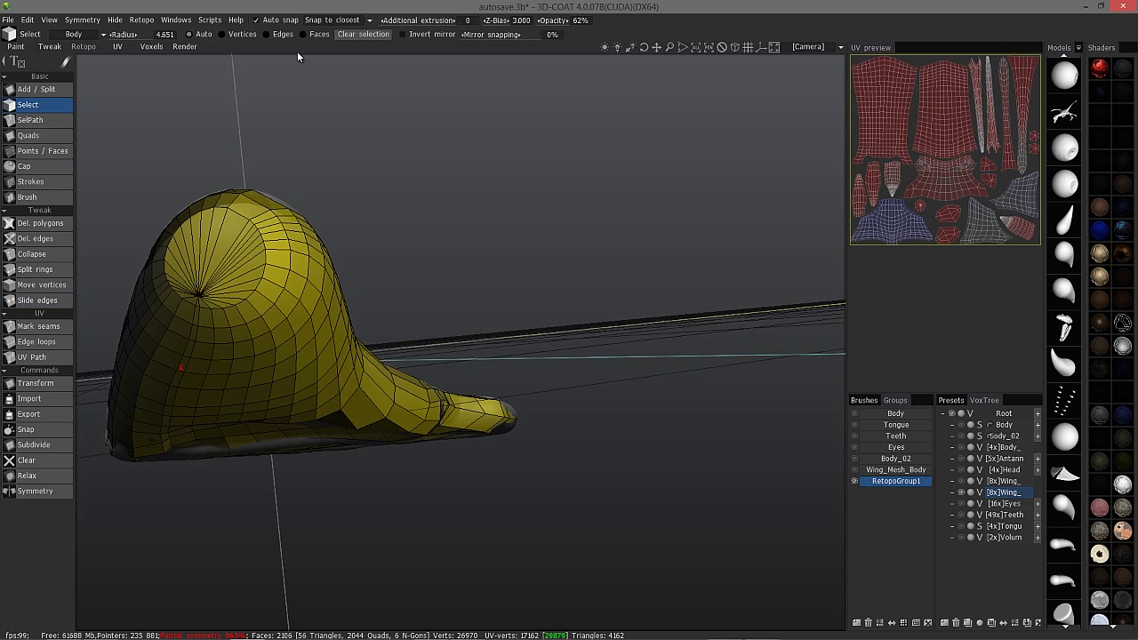
click(236, 35)
click(196, 298)
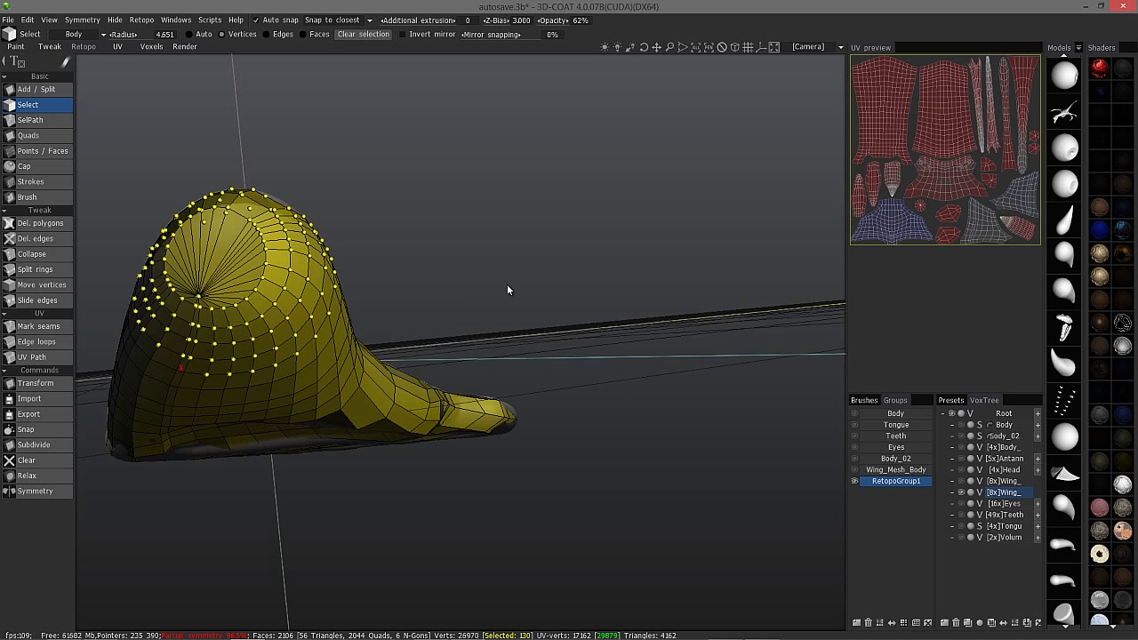
scroll(200, 297, down, 8)
scroll(200, 299, down, 4)
key(Escape)
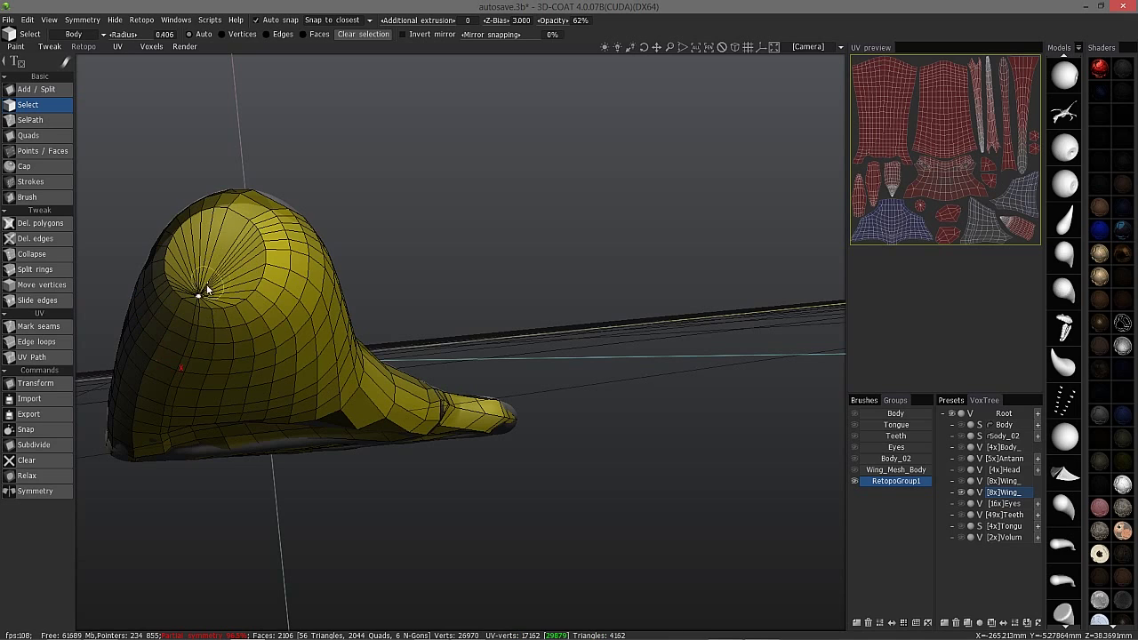
Select the center vertex of the wing-tip cap, convert the selection to faces and delete the triangular cap faces.
scroll(198, 297, up, 2)
click(191, 311)
middle_drag(285, 392, 301, 64)
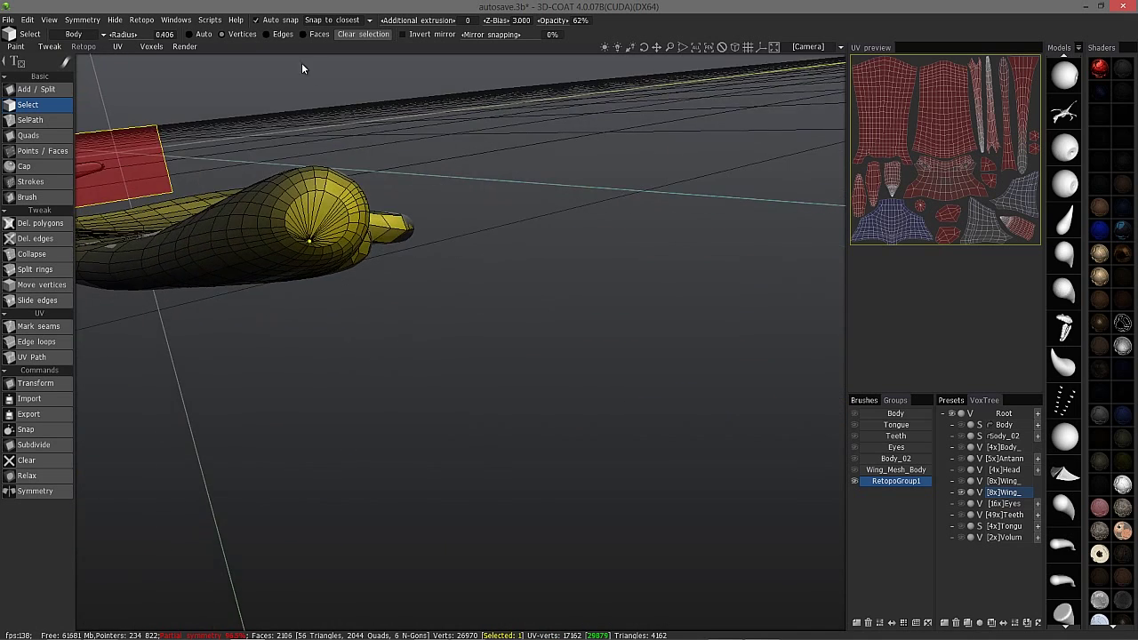
click(313, 36)
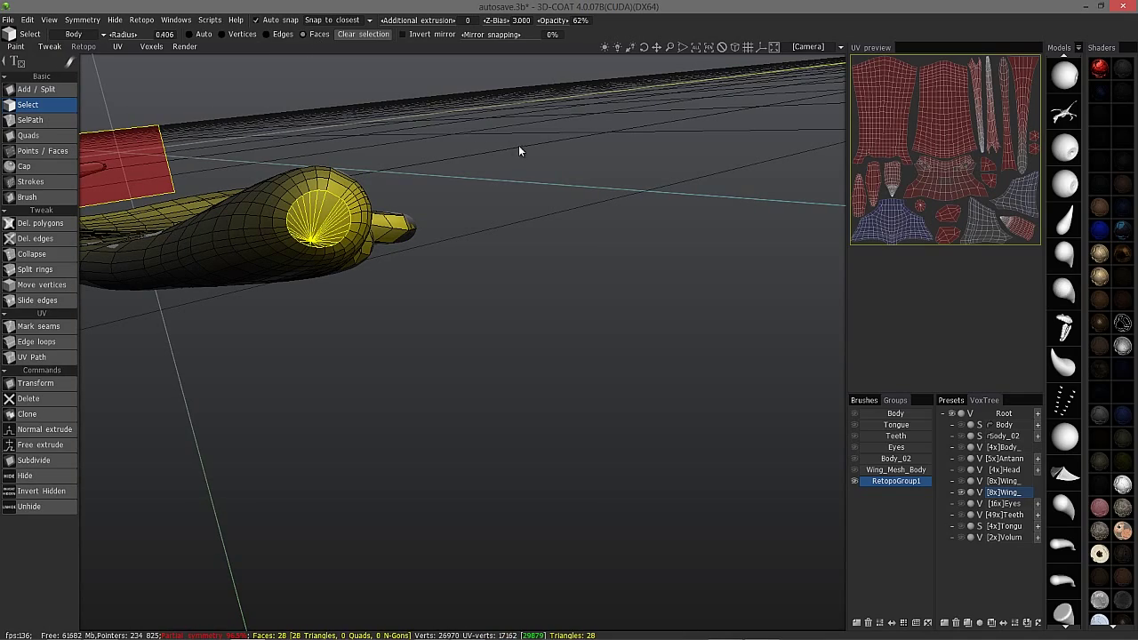
key(Delete)
Slide the crosswise edge loops on the middle lobe beside the tip-side notch with Slide edges.
middle_drag(406, 277, 431, 325)
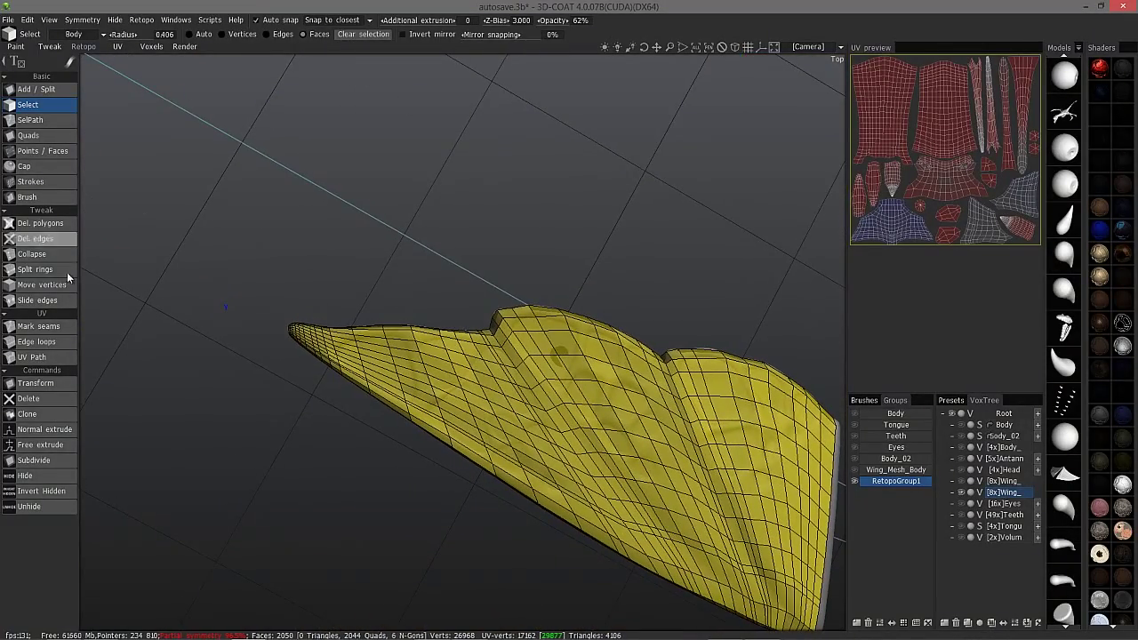
scroll(544, 329, up, 2)
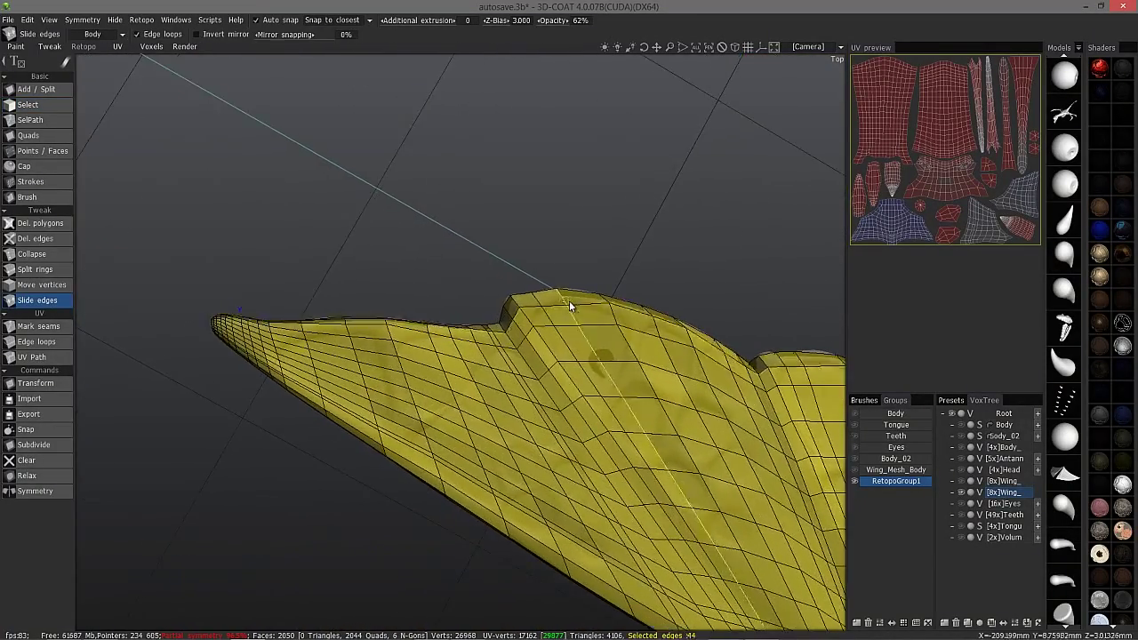
alt+drag(579, 304, 583, 297)
alt+drag(583, 297, 584, 297)
mouse_move(584, 302)
middle_down()
mouse_move(620, 375)
mouse_move(613, 328)
mouse_move(638, 404)
mouse_move(628, 405)
mouse_move(663, 455)
mouse_move(601, 309)
middle_up()
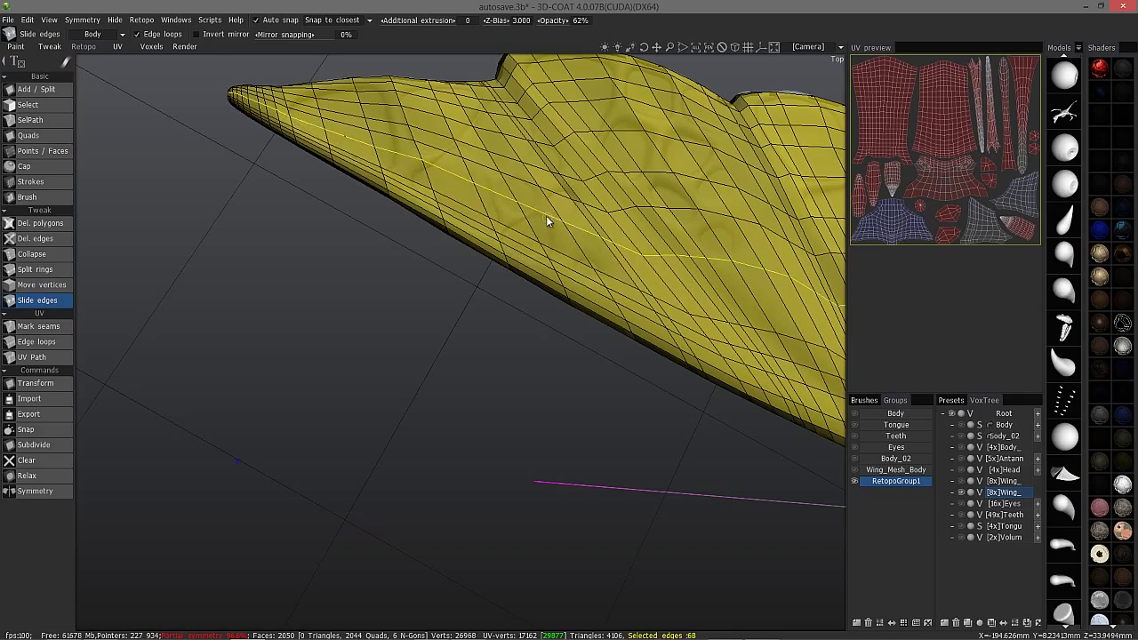
Slide edge loops on the wing's underside, along the scalloped edge and across the lobes, to even out the quads.
middle_drag(559, 234, 477, 549)
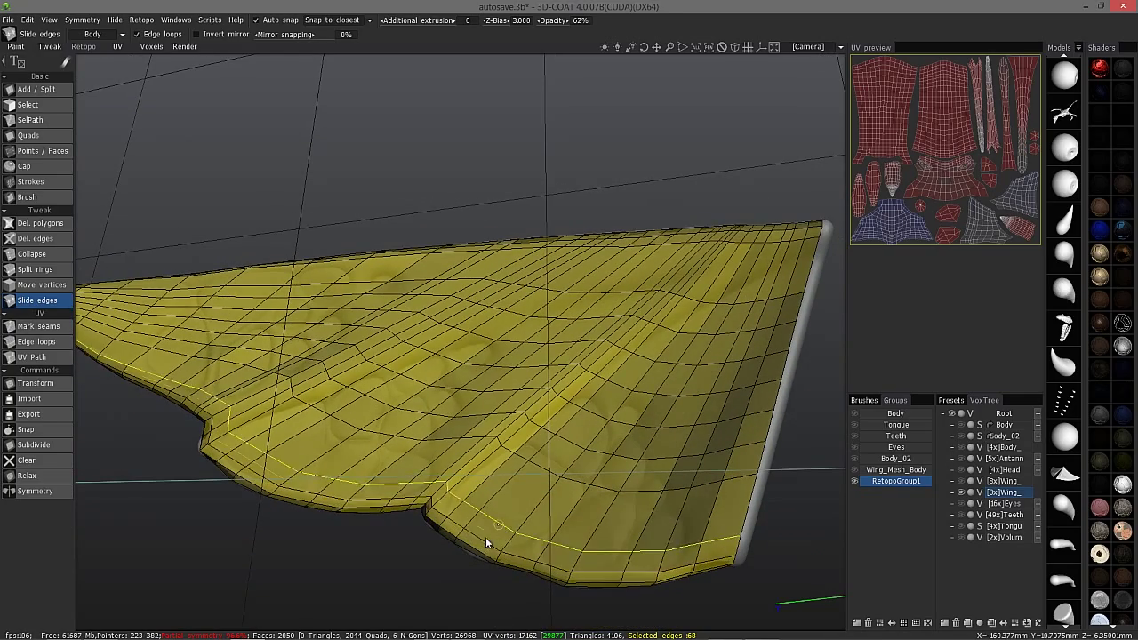
drag(485, 537, 480, 544)
drag(539, 469, 492, 515)
drag(425, 399, 339, 447)
drag(400, 376, 352, 411)
middle_drag(352, 411, 507, 329)
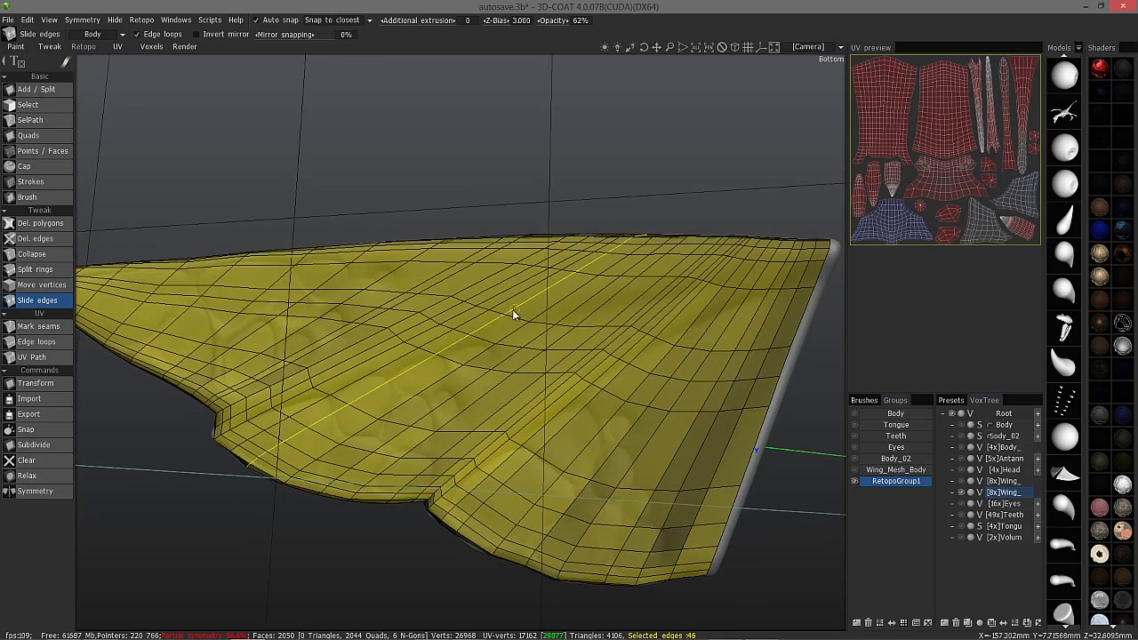
middle_drag(447, 365, 593, 295)
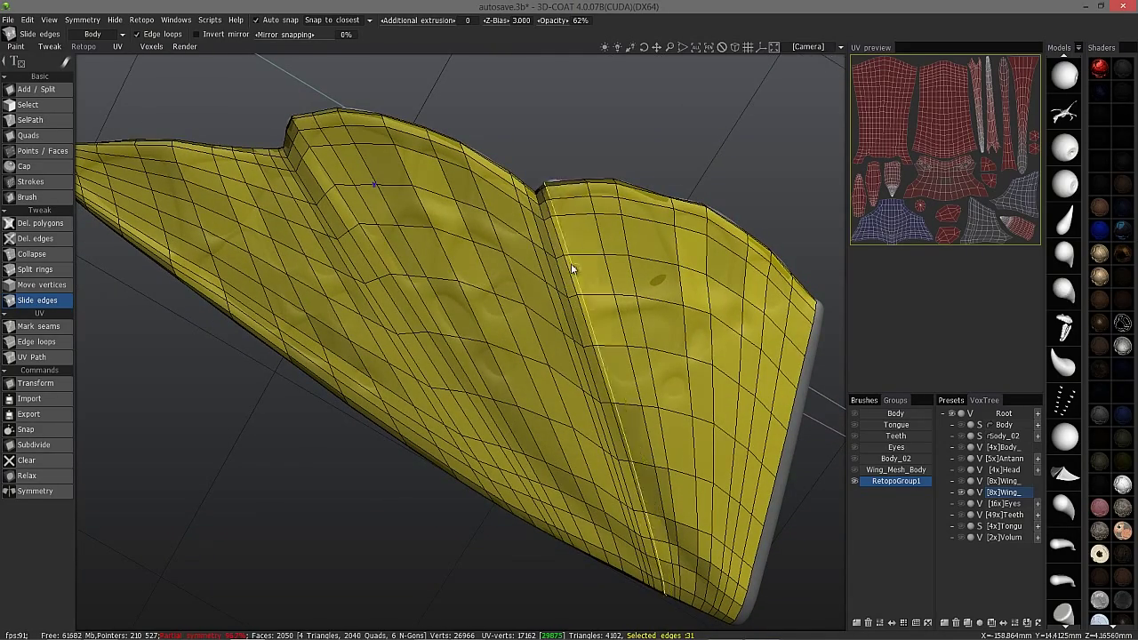
mouse_move(581, 264)
middle_down()
mouse_move(549, 338)
mouse_move(406, 172)
mouse_move(302, 415)
mouse_move(299, 437)
mouse_move(347, 454)
mouse_move(428, 518)
mouse_move(516, 466)
middle_up()
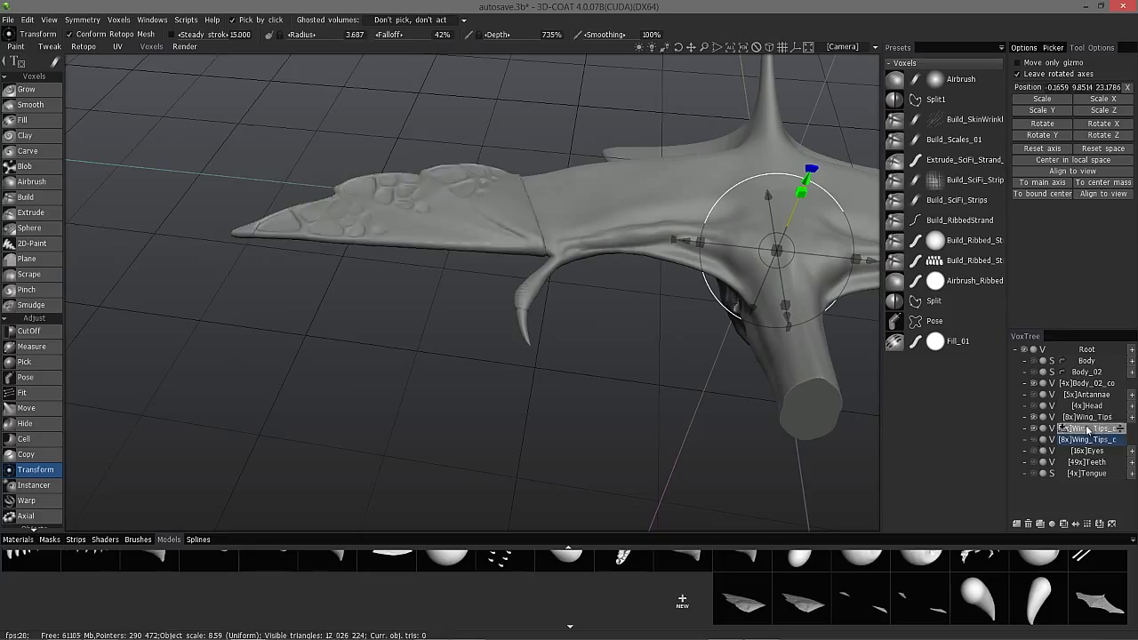
Extrude the upper cloned Wing_Tips volume by -5 to thin the wing tip.
click(1086, 430)
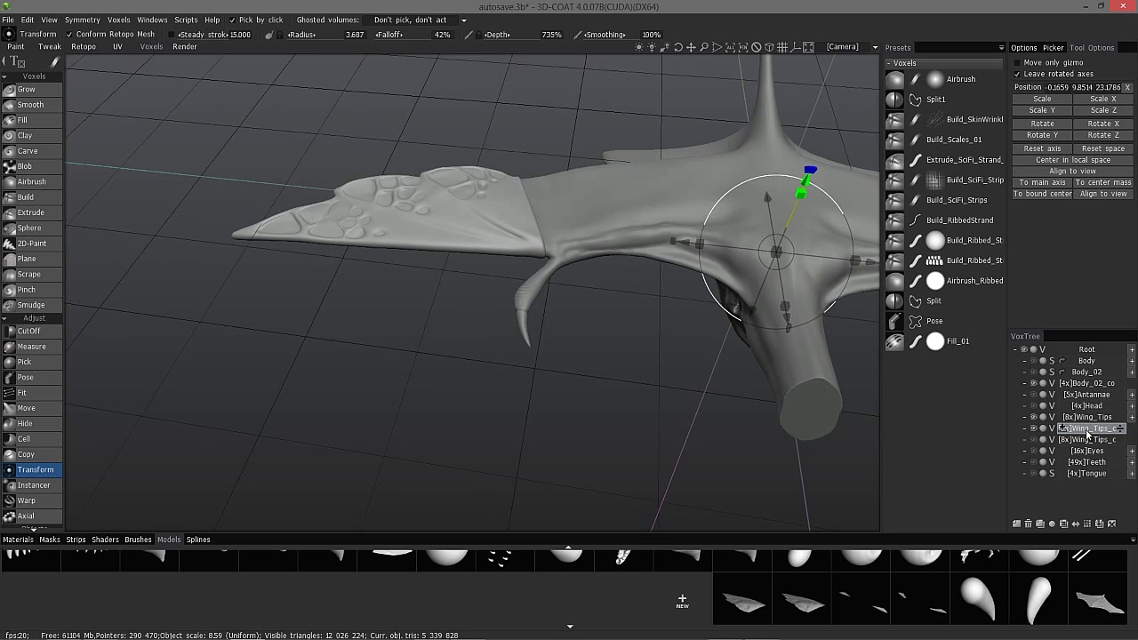
right_click(1083, 435)
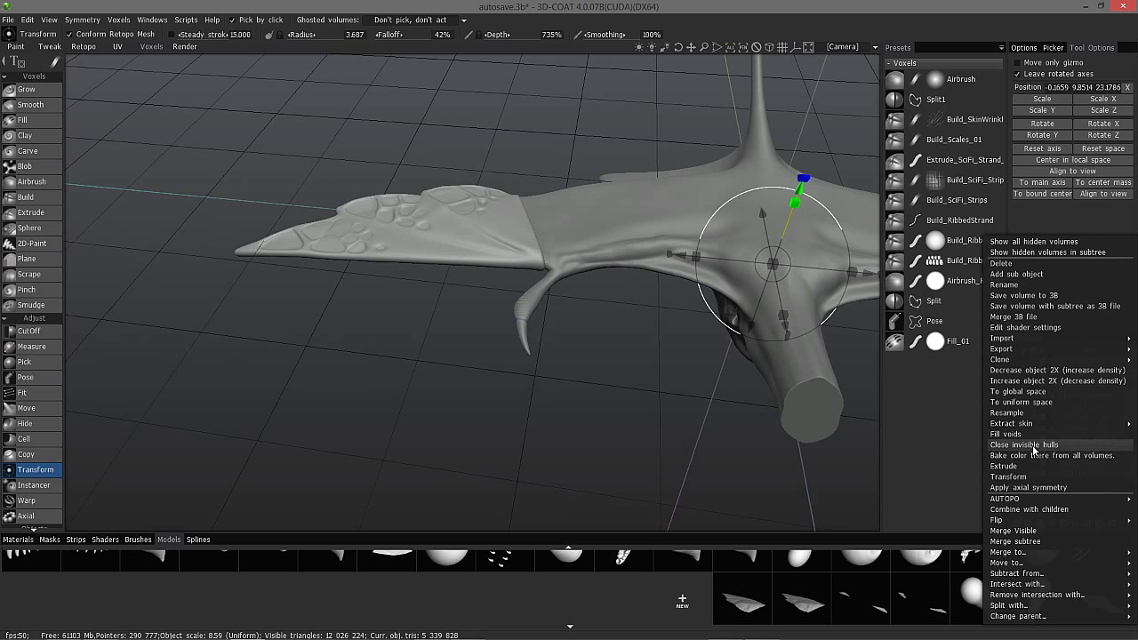
click(1002, 466)
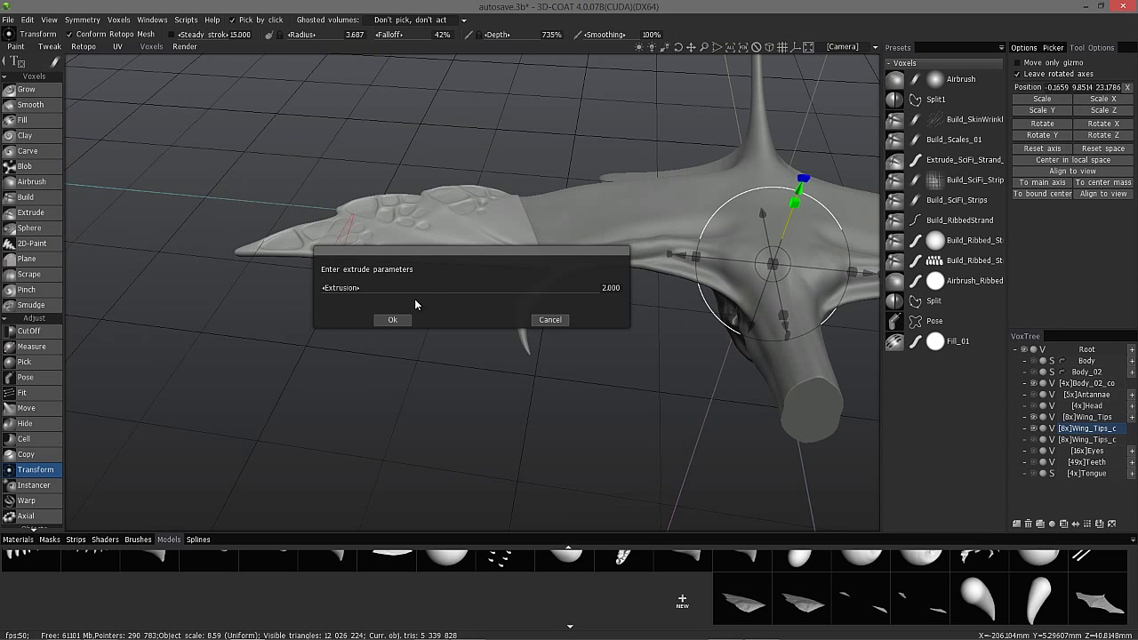
click(615, 289)
text(5)
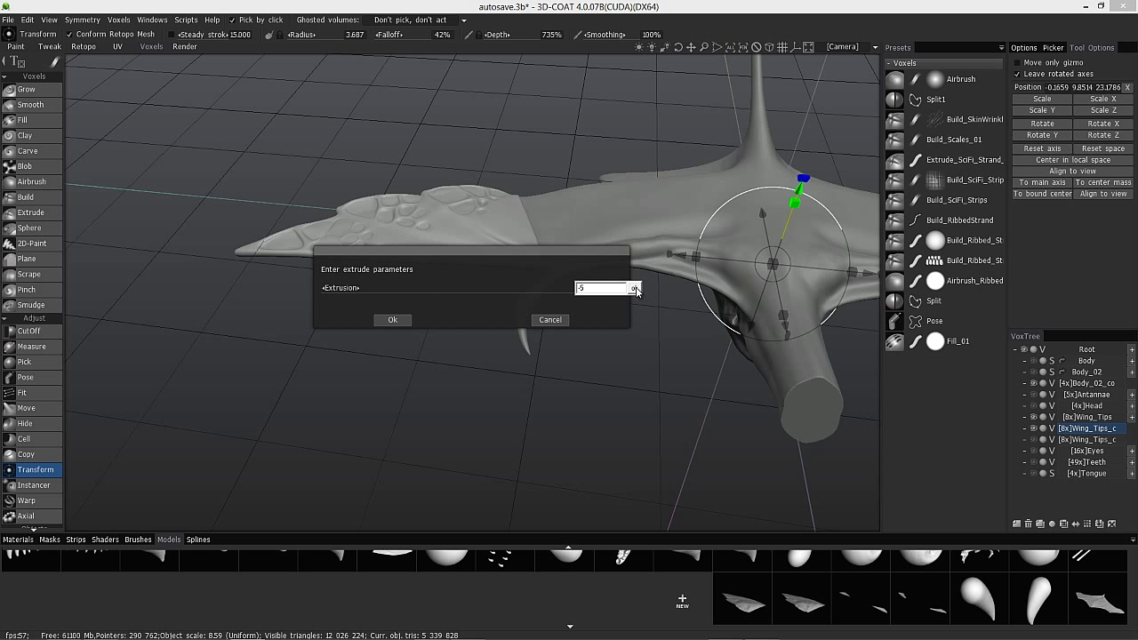
key(Return)
click(391, 319)
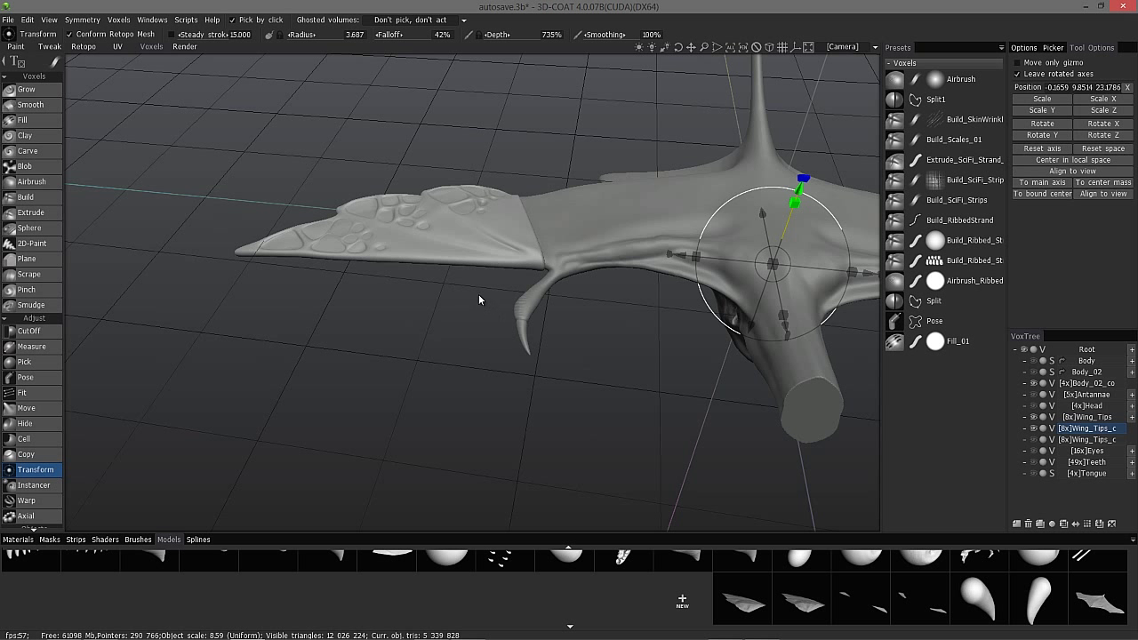
Thin the same cloned Wing_Tips volume further with a second extrusion of -5.
alt+drag(495, 266, 515, 246)
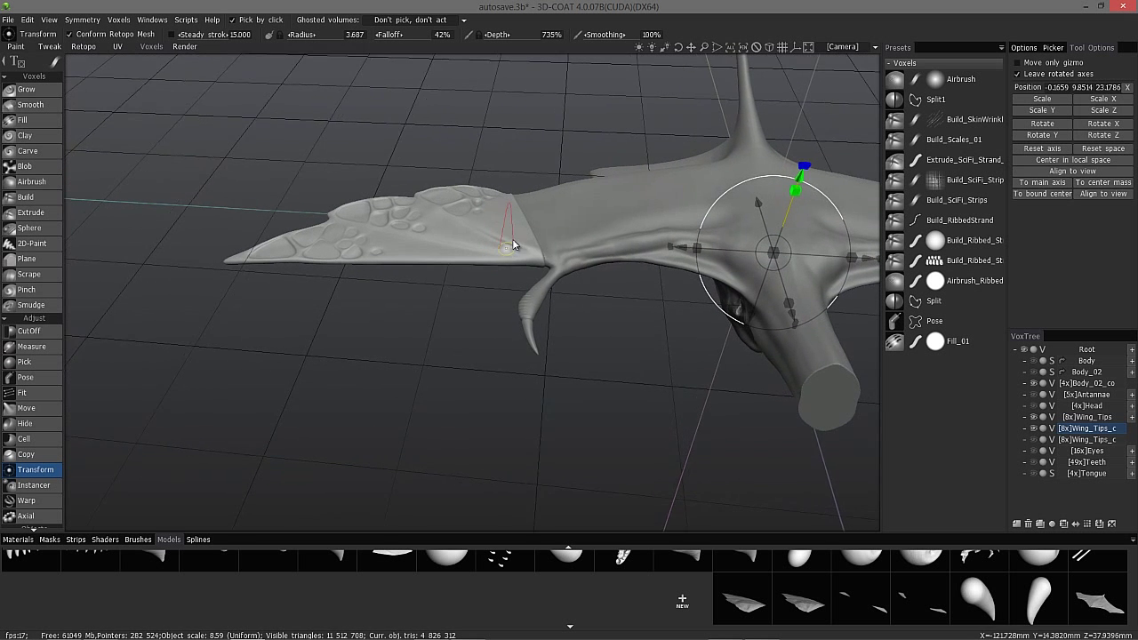
alt+middle_drag(515, 246, 511, 251)
alt+drag(510, 251, 486, 344)
middle_drag(486, 337, 387, 205)
alt+drag(387, 205, 559, 256)
middle_drag(558, 256, 675, 324)
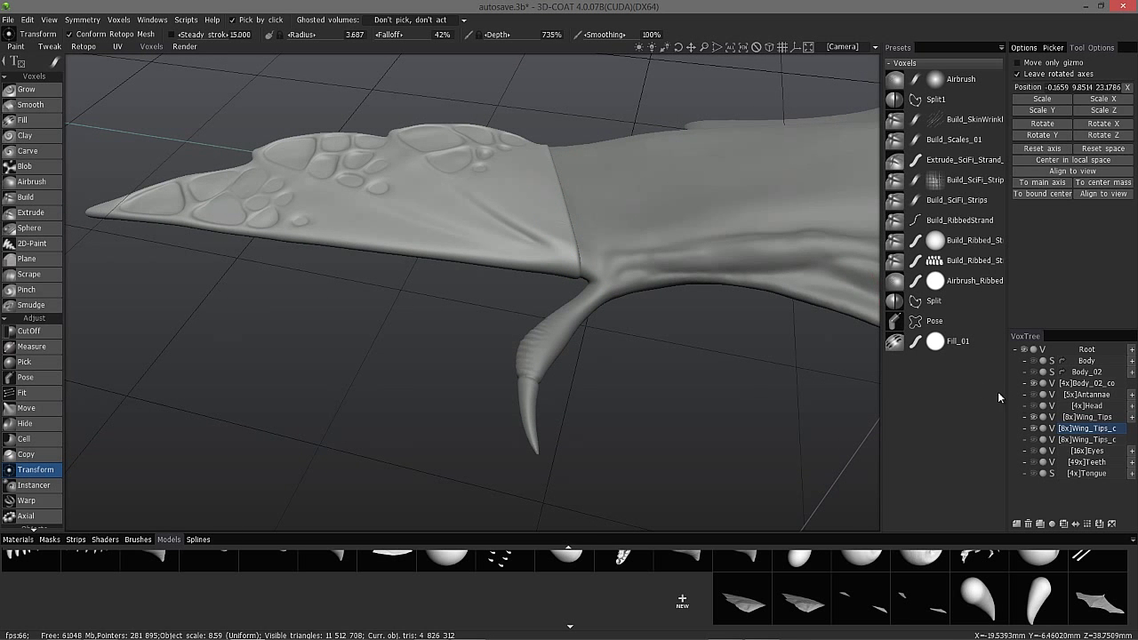
right_click(1085, 431)
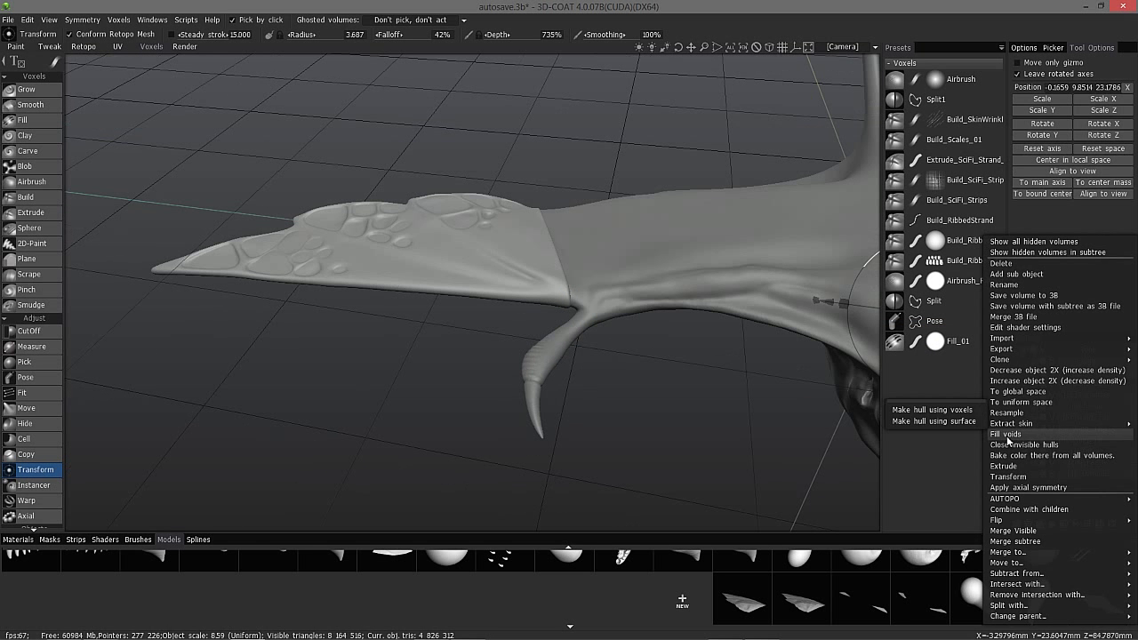
click(1002, 467)
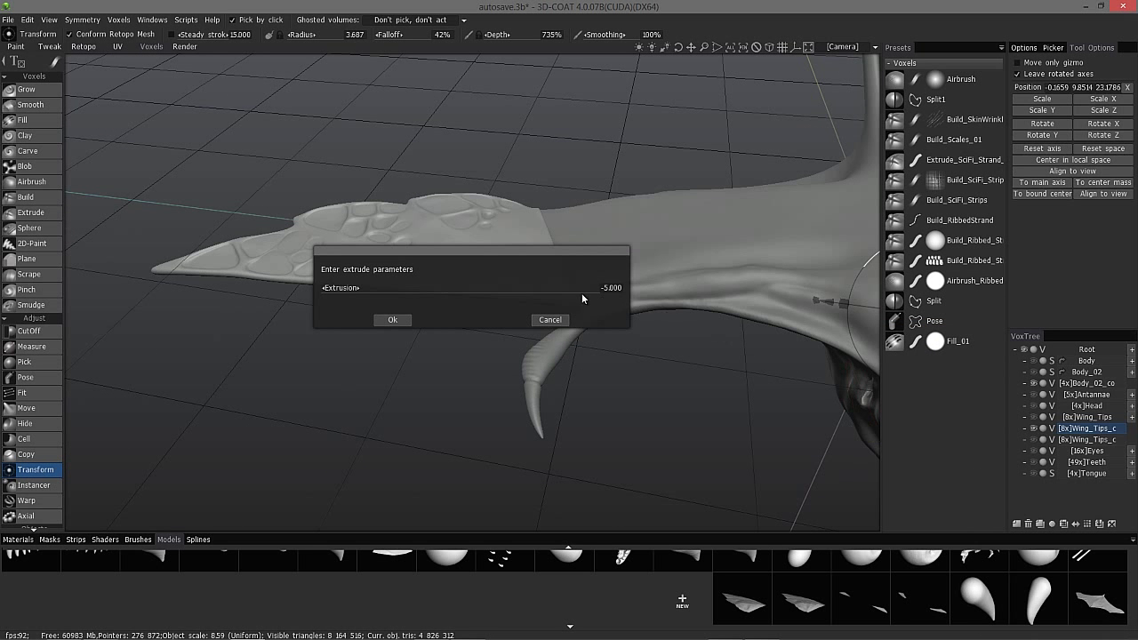
click(382, 320)
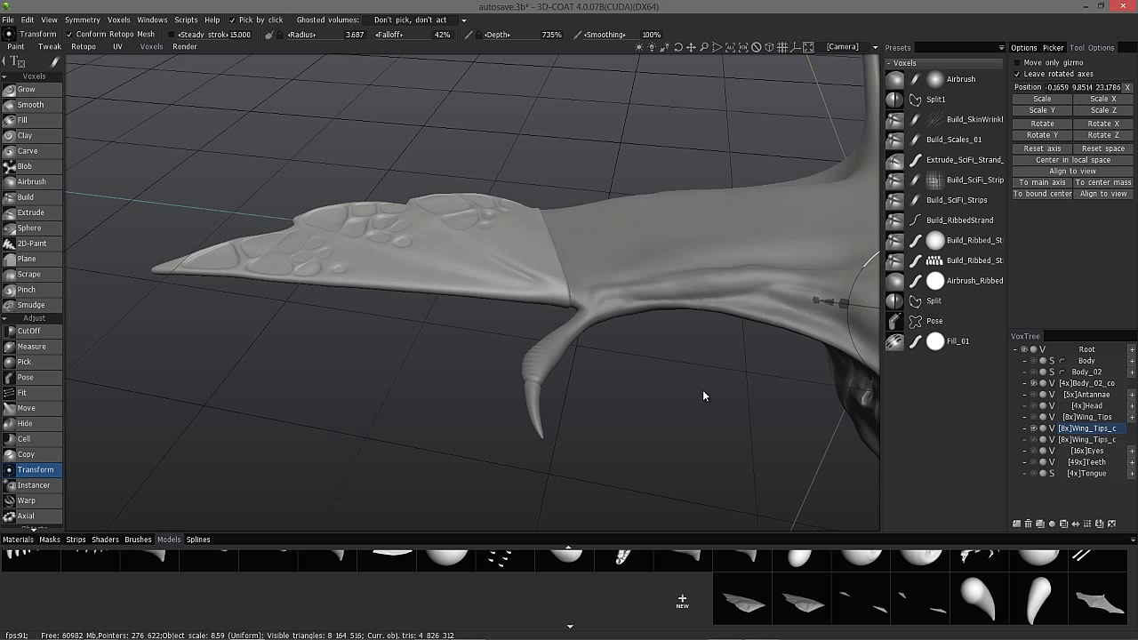
key(ctrl+z)
Merge the thinned Wing_Tips clone into the copied Body_02 volume.
drag(713, 399, 717, 385)
drag(500, 285, 528, 306)
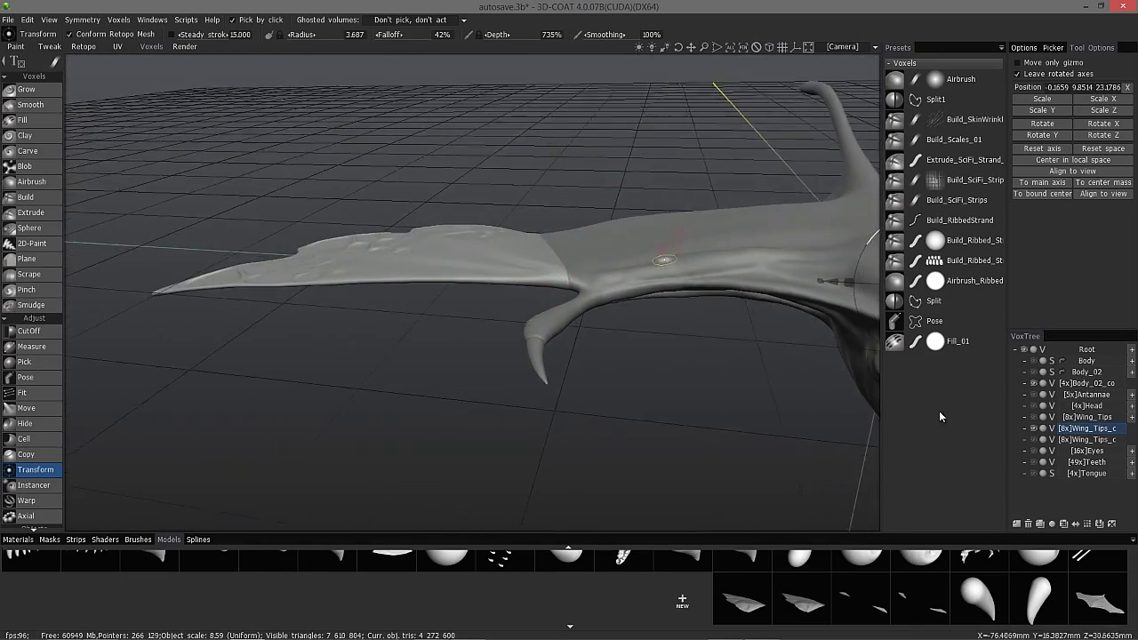
middle_drag(1041, 443, 954, 406)
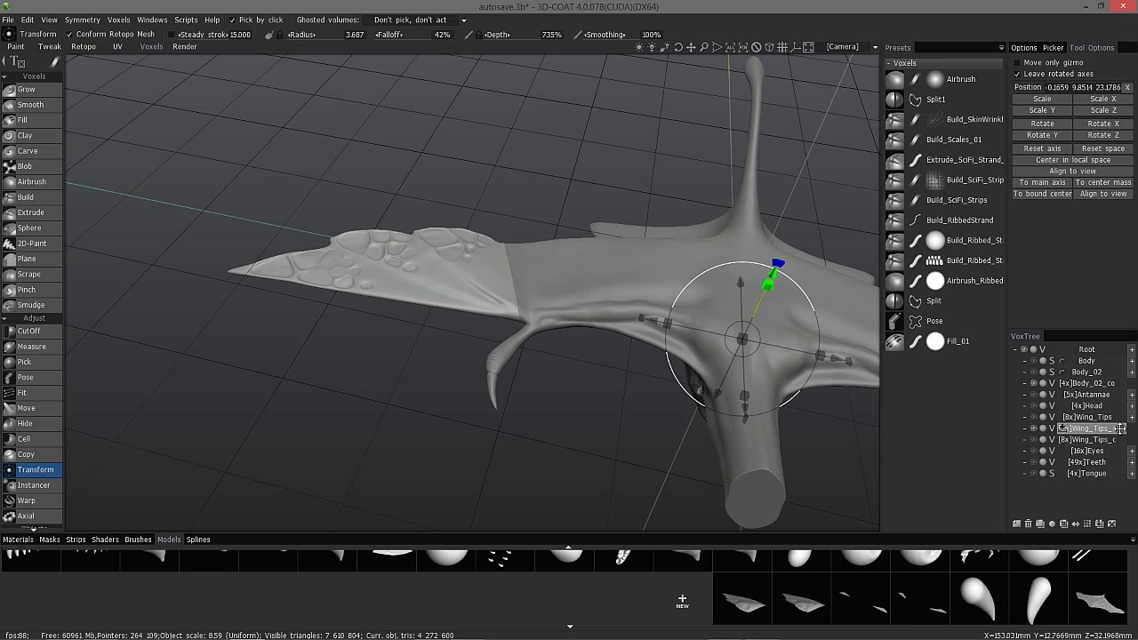
shift+drag(1118, 394, 1114, 382)
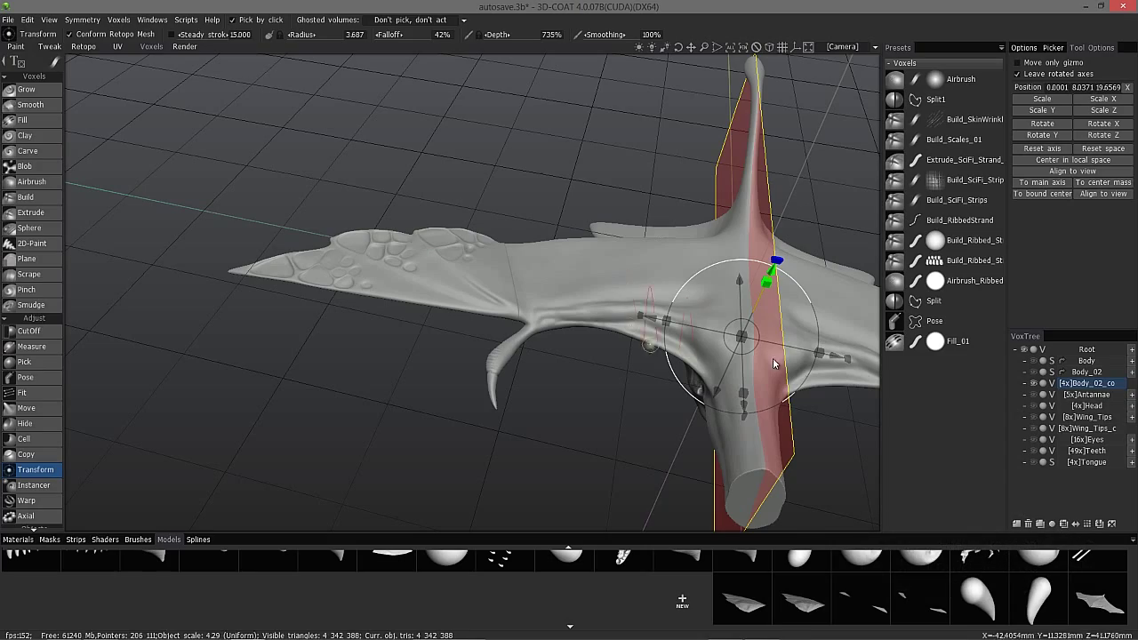
Blend the seam between the wing and the merged wing tip with the Fill brush, on the upper side and underside.
key(KP_2)
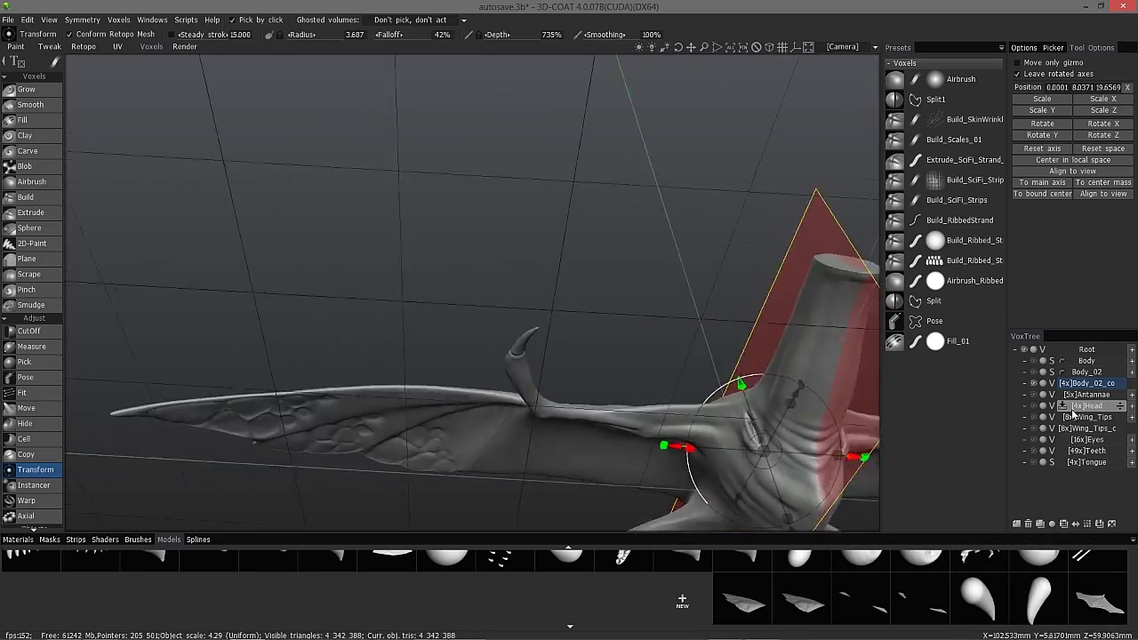
key(KP_8)
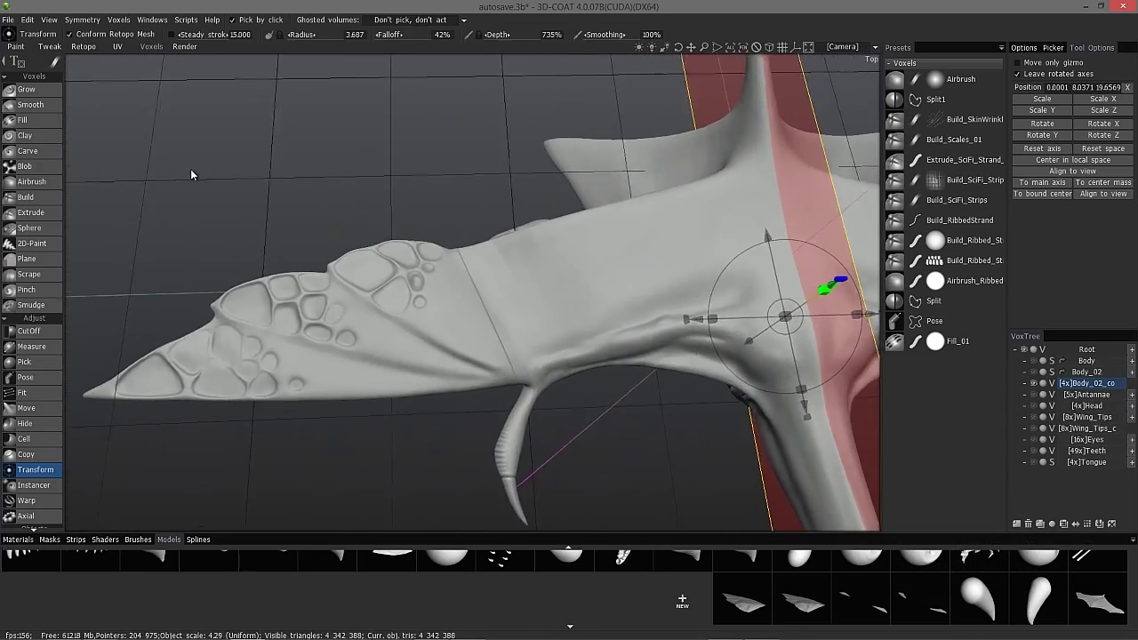
click(41, 128)
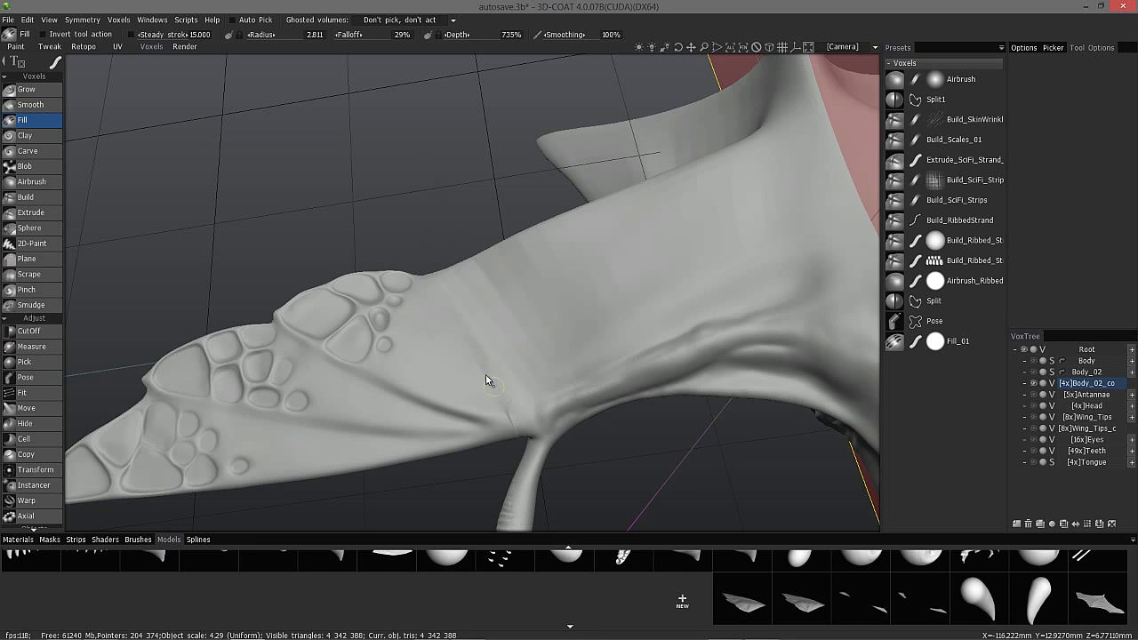
alt+drag(447, 305, 495, 444)
right_drag(497, 444, 493, 322)
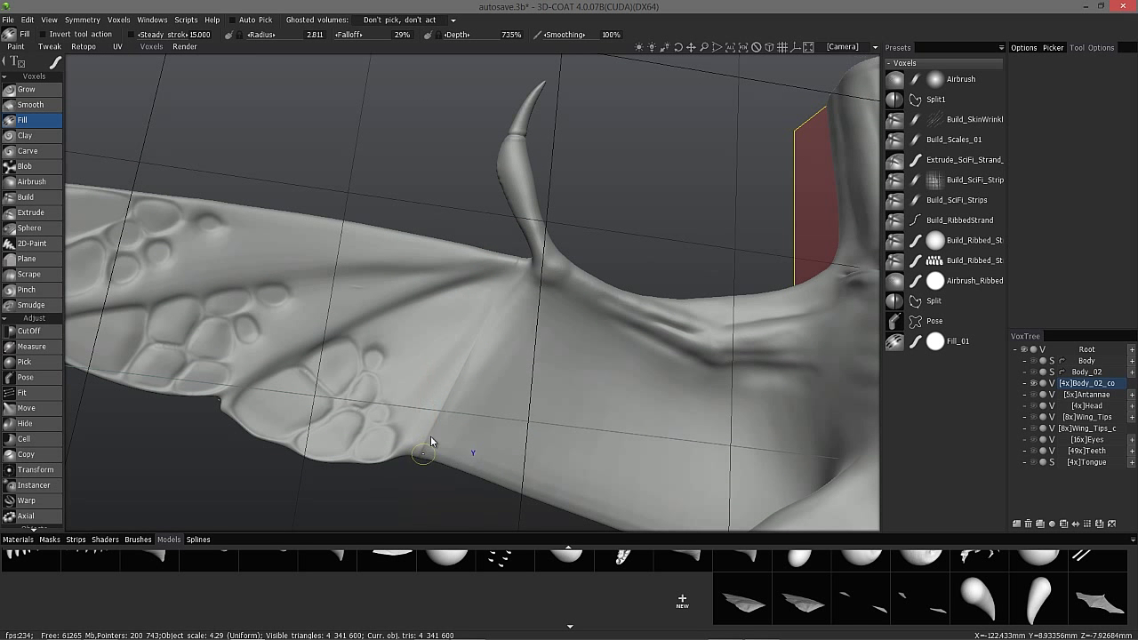
Symmetry-copy the merged body volume to the opposite wing and save the scene incrementally as autosave_001.3b.
right_drag(443, 410, 643, 380)
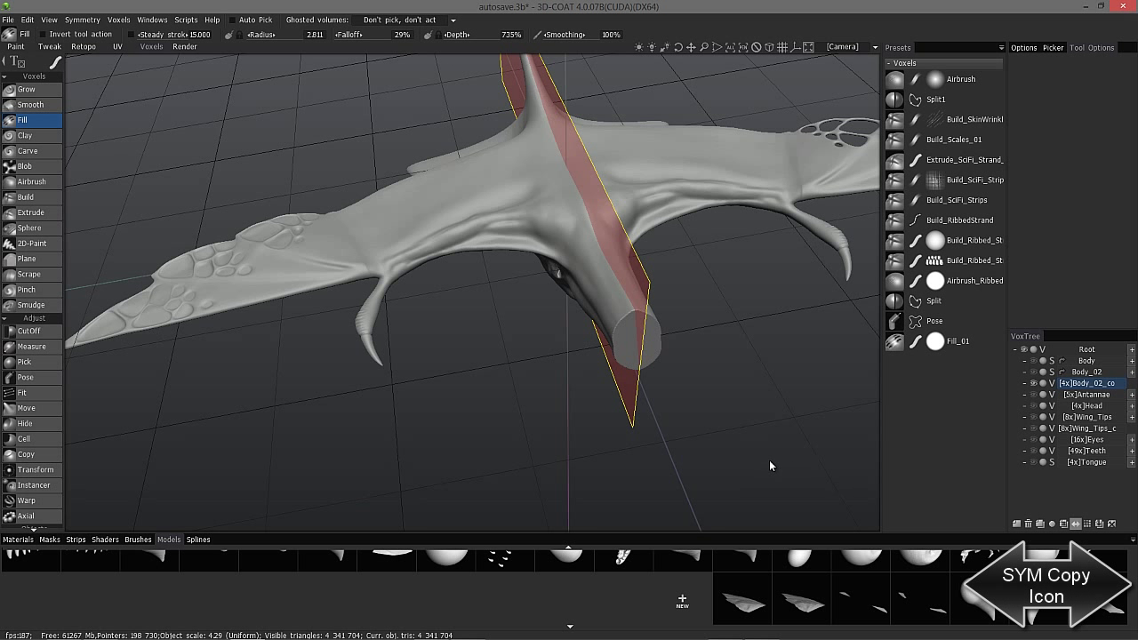
right_drag(800, 387, 656, 372)
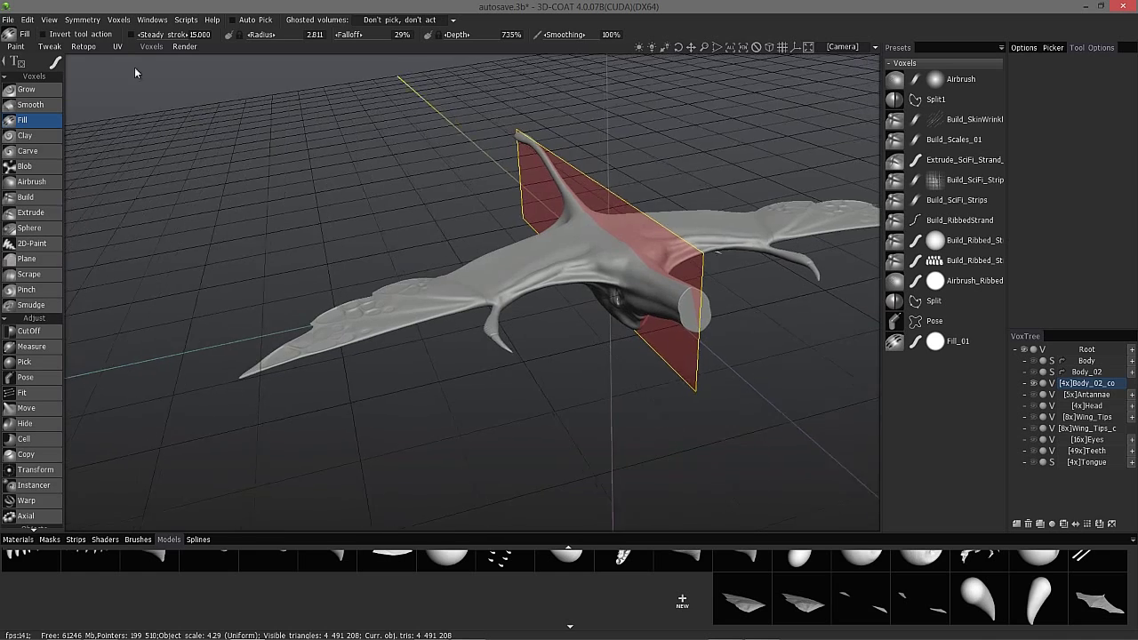
click(7, 20)
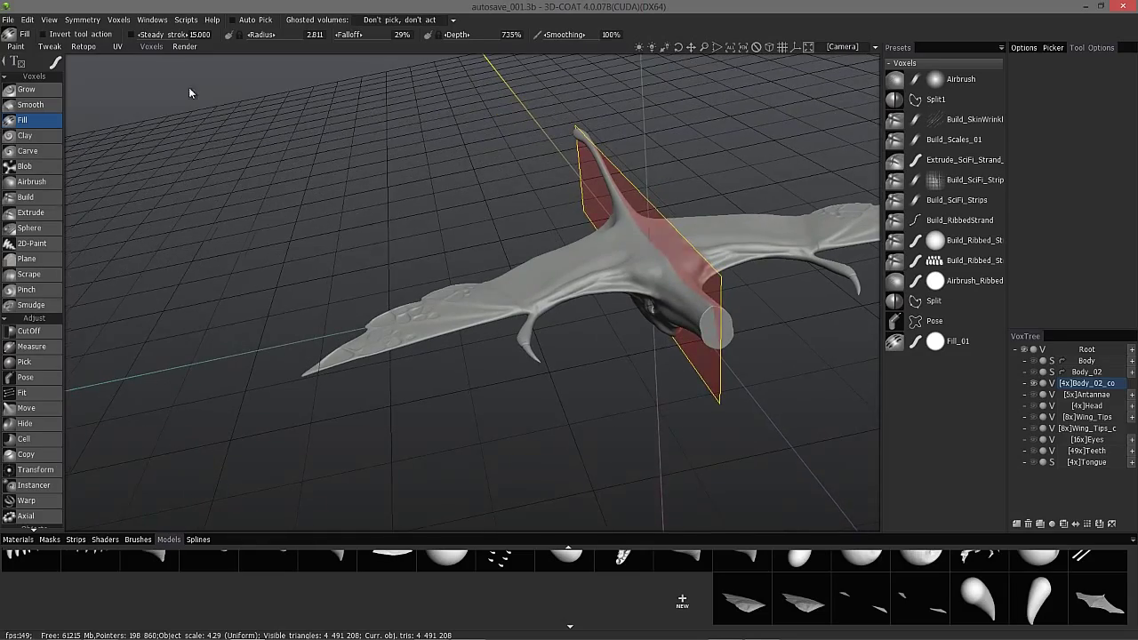
Switch to the Retopo workspace, make Body_02 the active retopo group and choose the Head UV set.
click(83, 46)
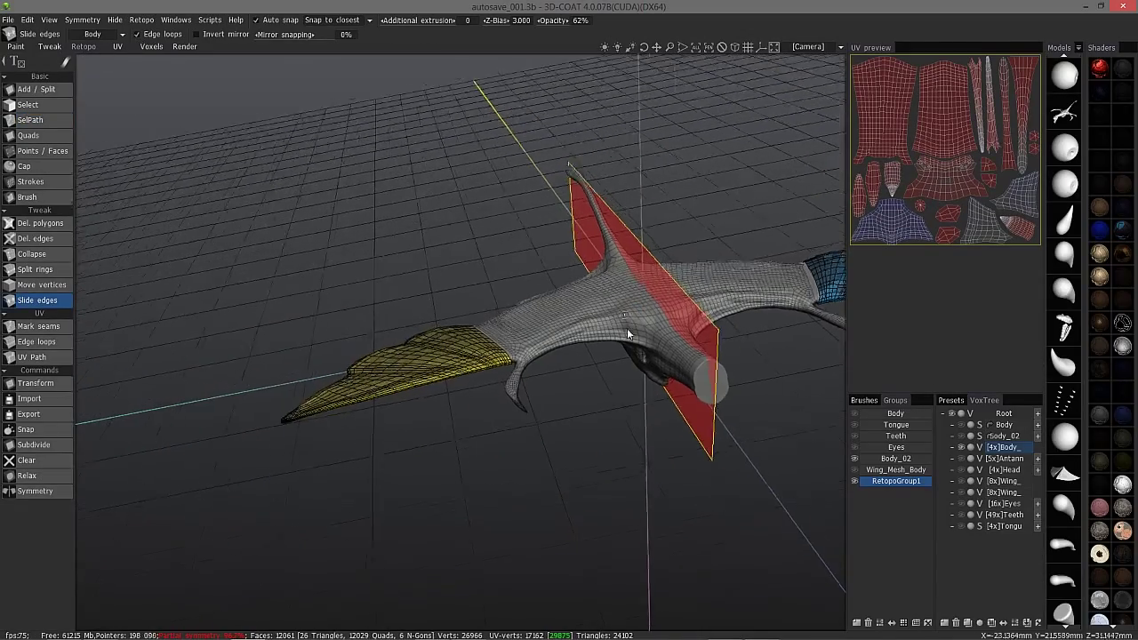
scroll(463, 321, up, 5)
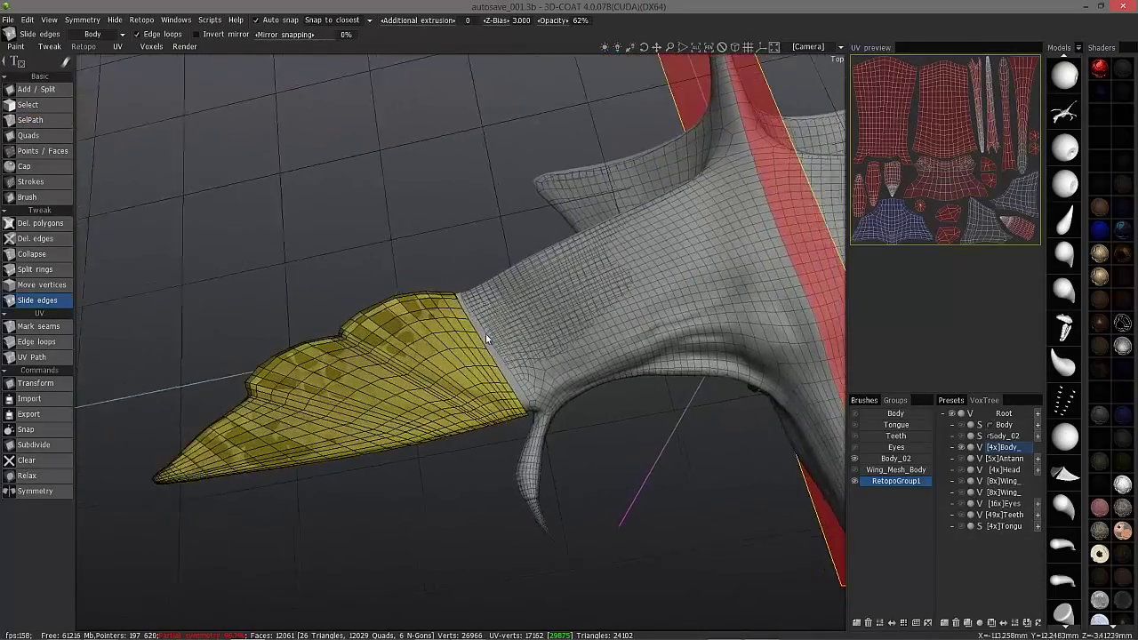
middle_drag(452, 335, 629, 369)
scroll(622, 356, down, 5)
middle_drag(614, 326, 294, 332)
middle_drag(805, 414, 612, 269)
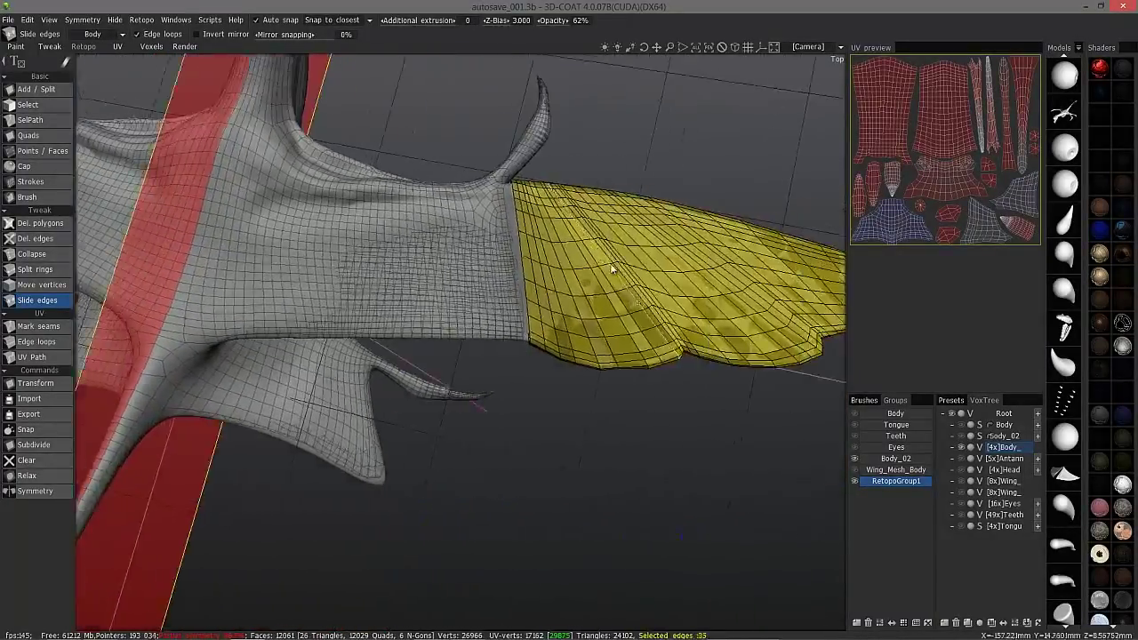
scroll(613, 270, up, 1)
scroll(818, 462, up, 2)
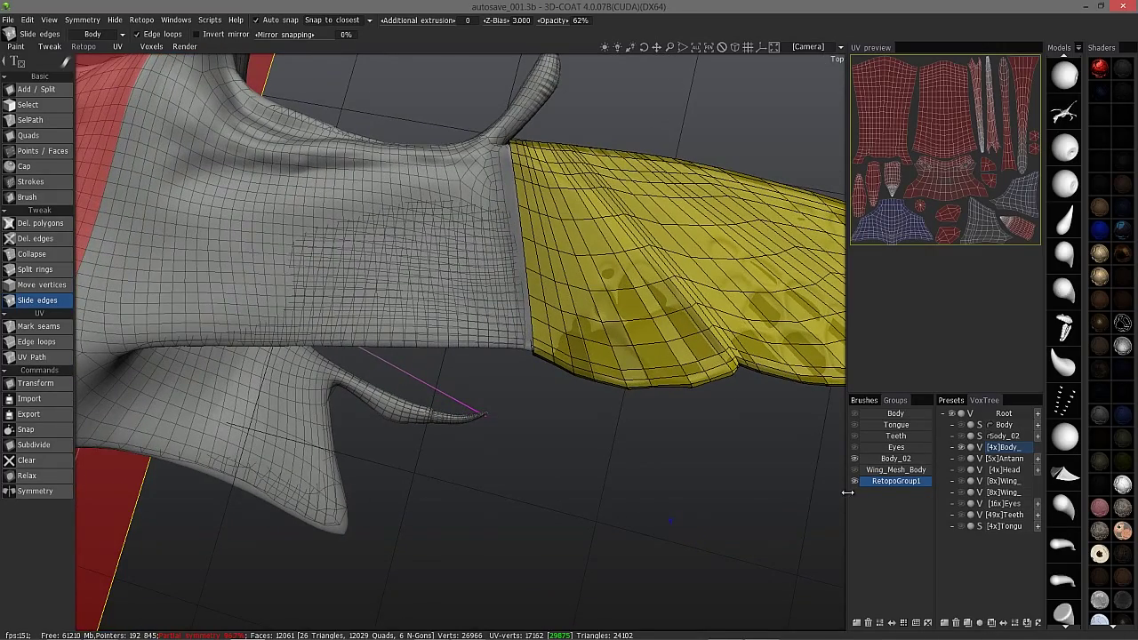
scroll(838, 487, down, 1)
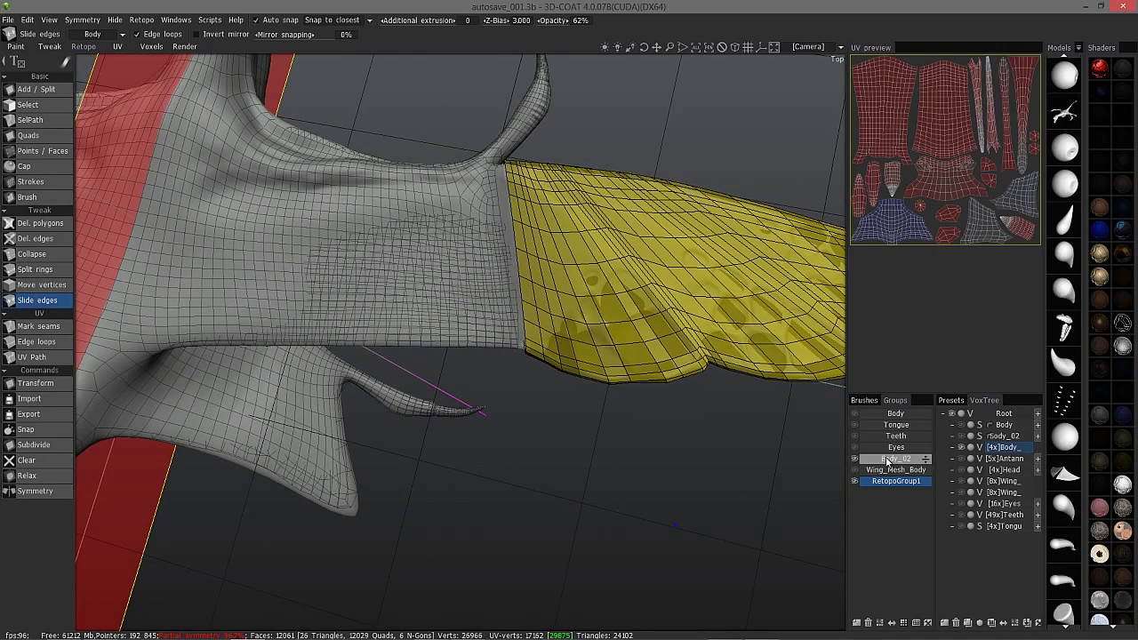
click(887, 458)
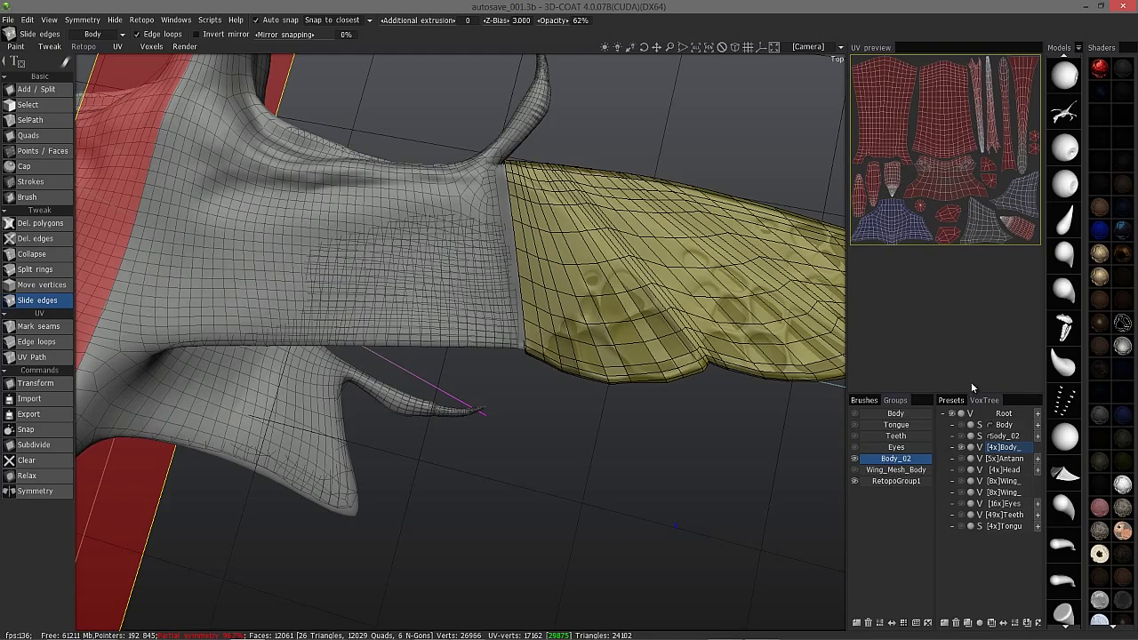
click(83, 60)
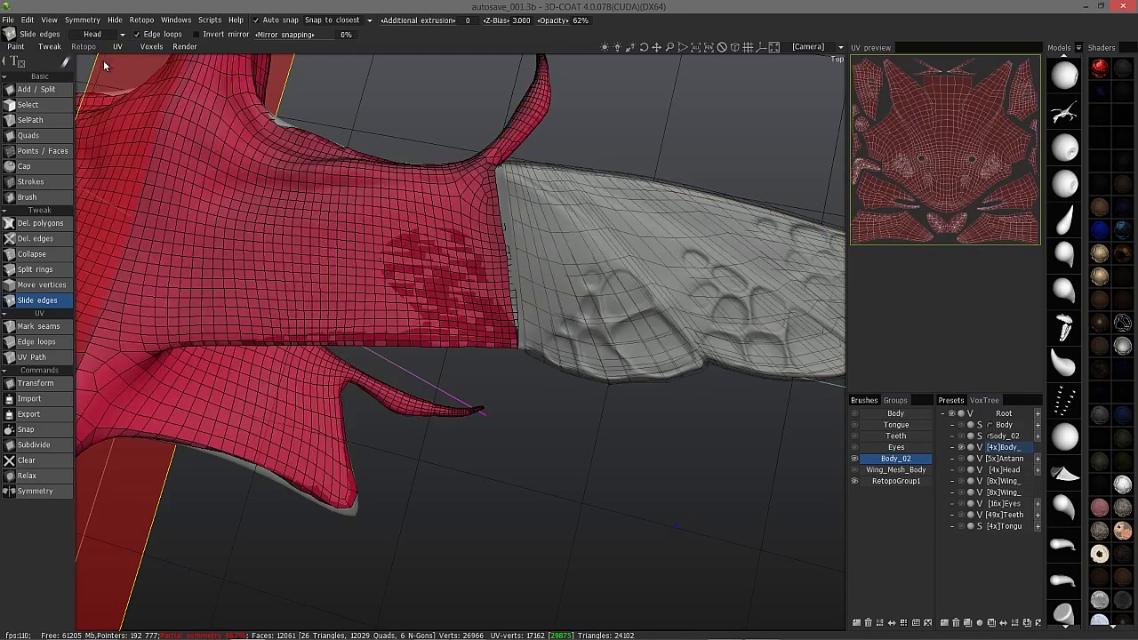
Delete alternate edge loops running along the wing span toward the wing tip, using Del. edges with the edge-loops option.
middle_drag(353, 79, 818, 243)
scroll(805, 222, up, 5)
middle_drag(722, 287, 195, 204)
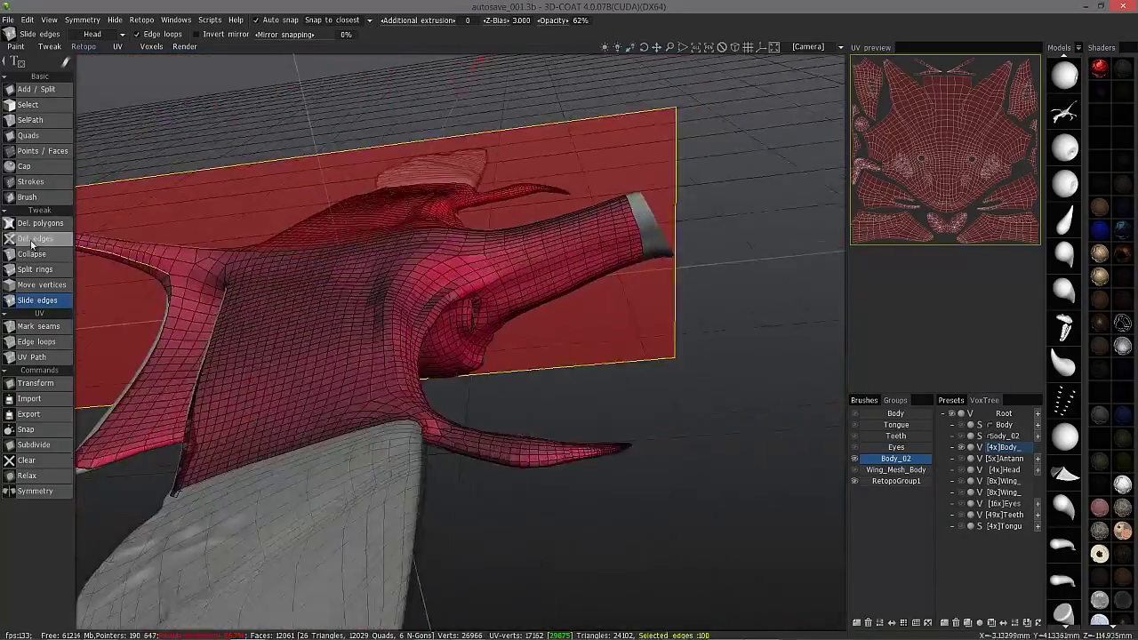
click(31, 240)
middle_drag(409, 229, 219, 47)
middle_drag(373, 421, 332, 253)
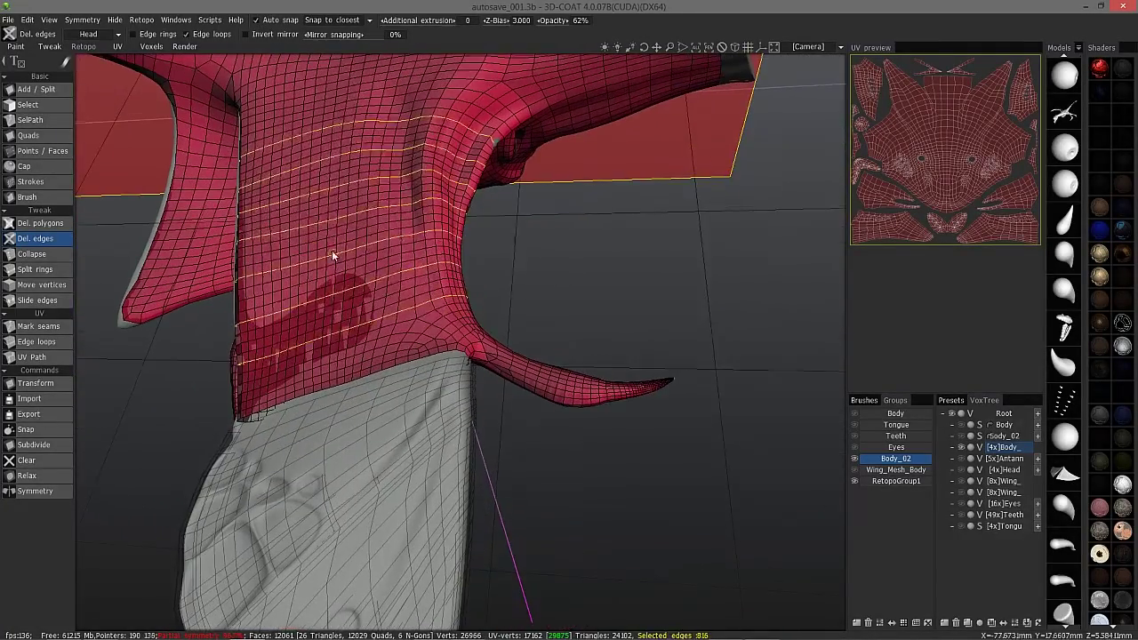
click(377, 254)
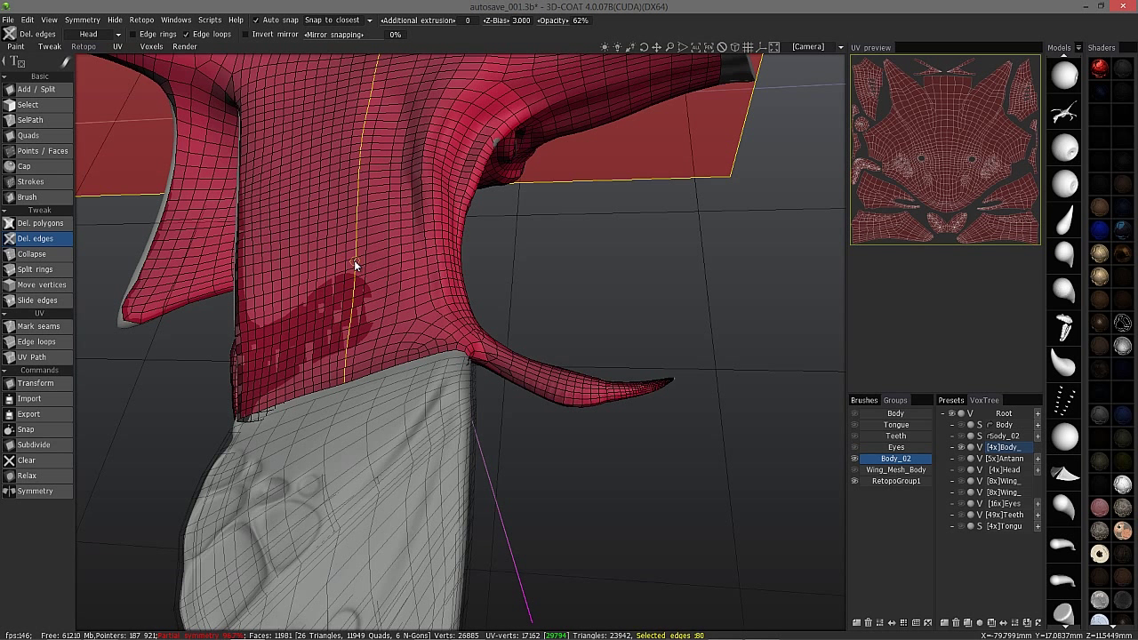
click(337, 265)
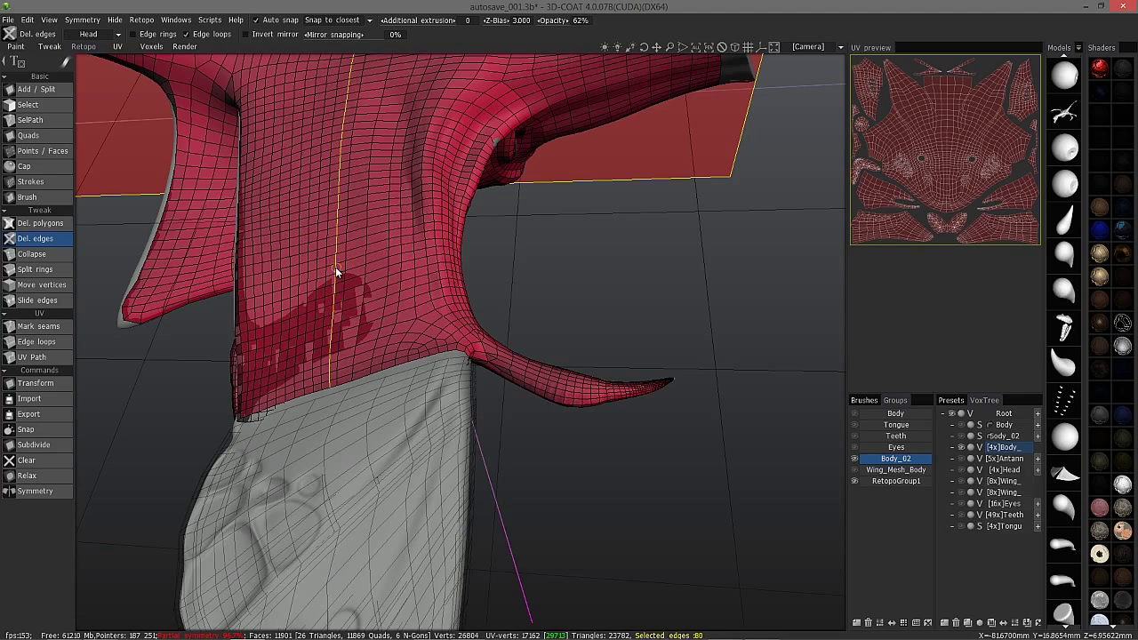
click(318, 272)
alt+right_drag(319, 272, 247, 278)
click(272, 256)
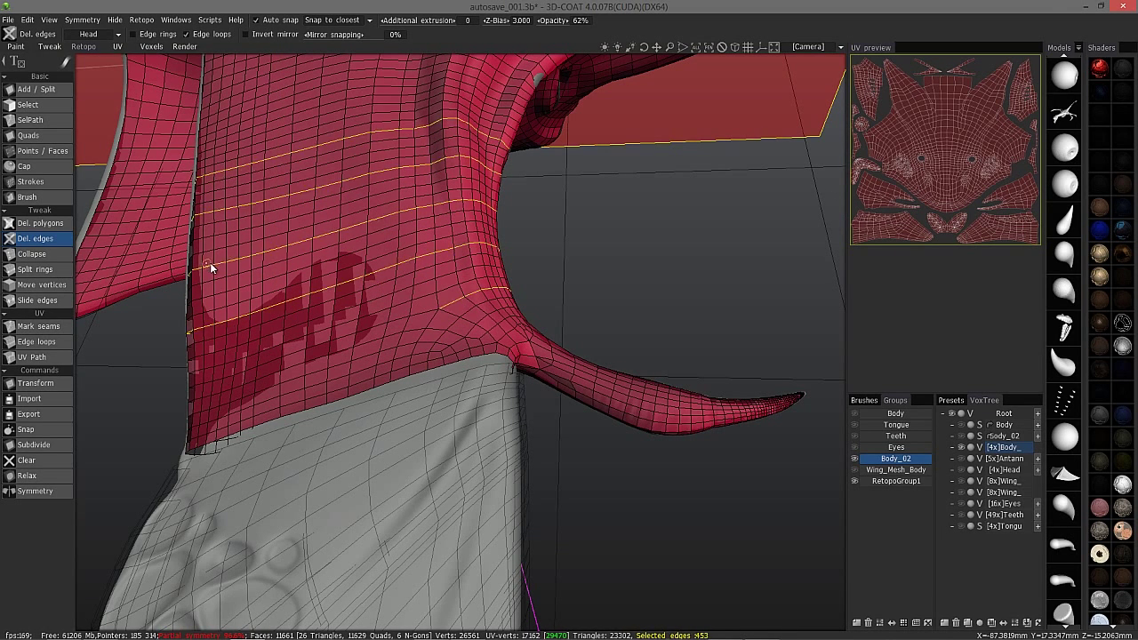
click(251, 265)
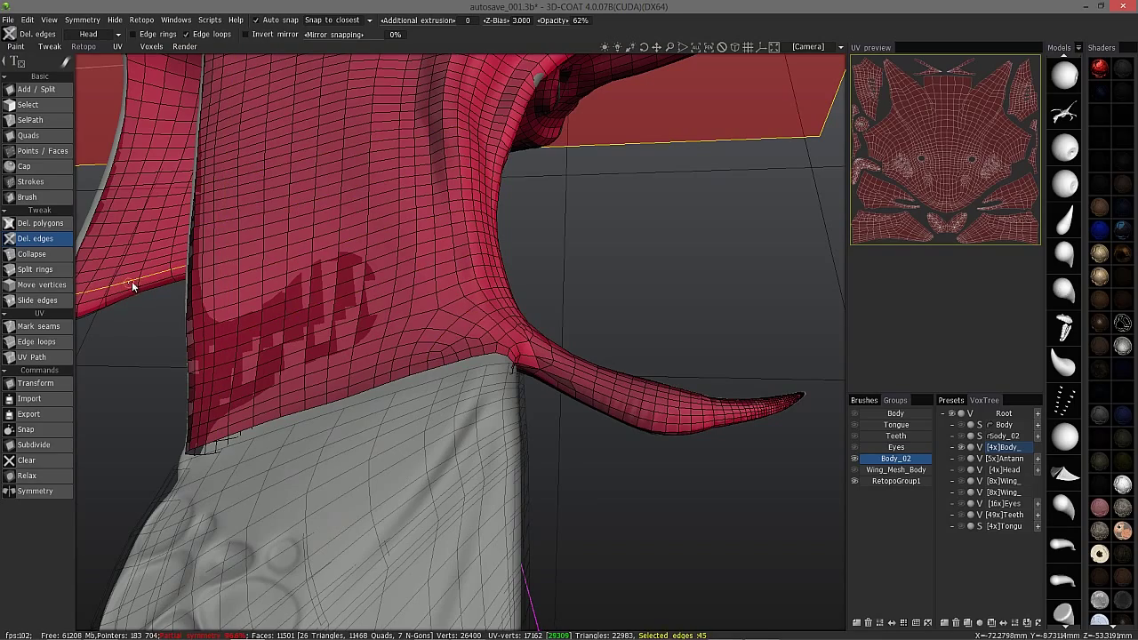
Hide and show RetopoGroup1 to compare the wing-tip mesh with the sculpt and the reduced wing mesh.
middle_drag(347, 279, 194, 371)
middle_drag(186, 190, 858, 472)
click(855, 483)
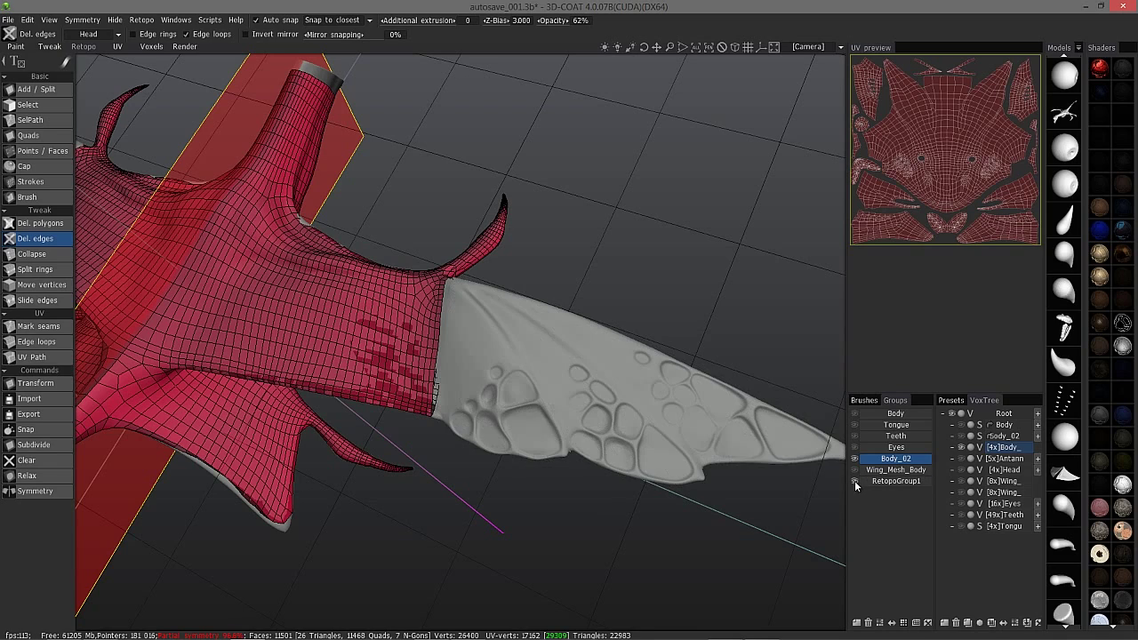
click(855, 481)
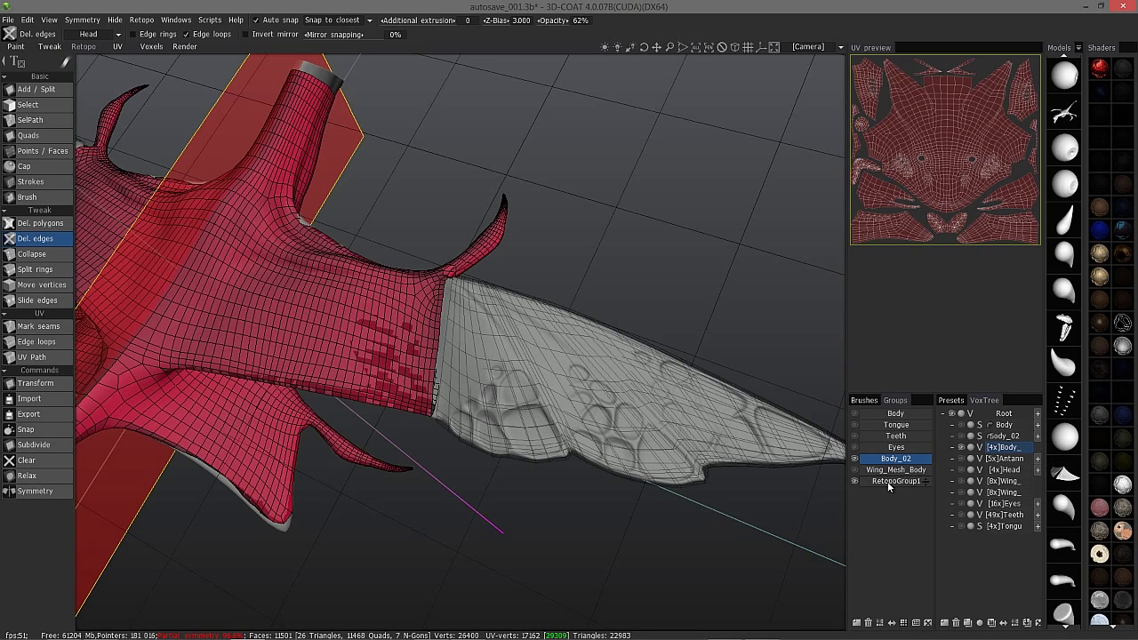
Select all faces of RetopoGroup1 and move them to the Head UV set.
click(897, 481)
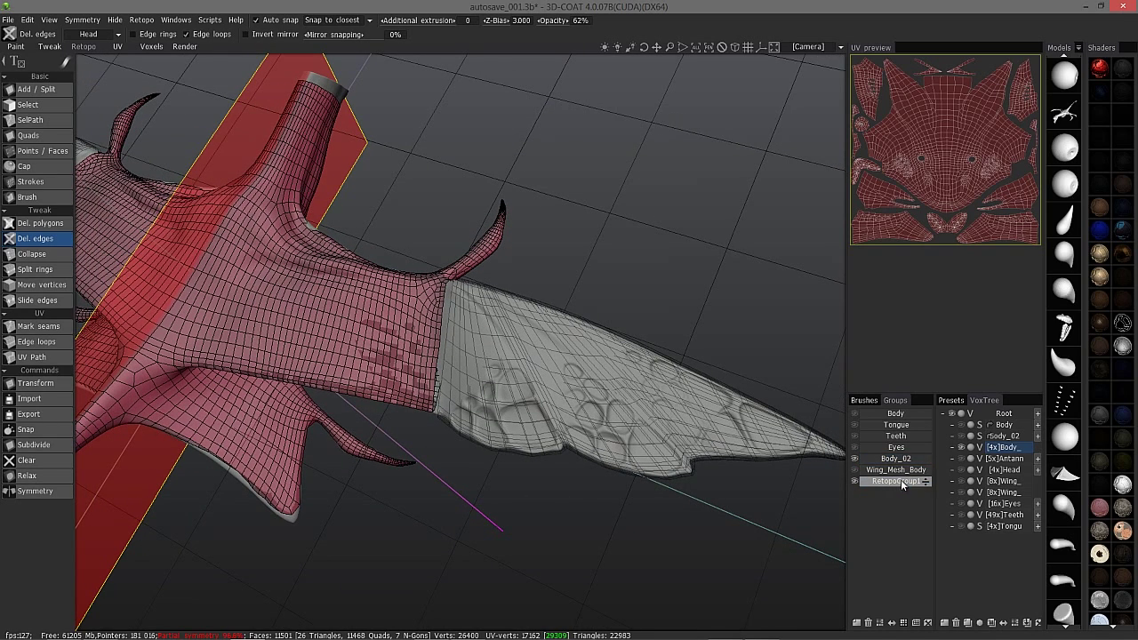
click(904, 624)
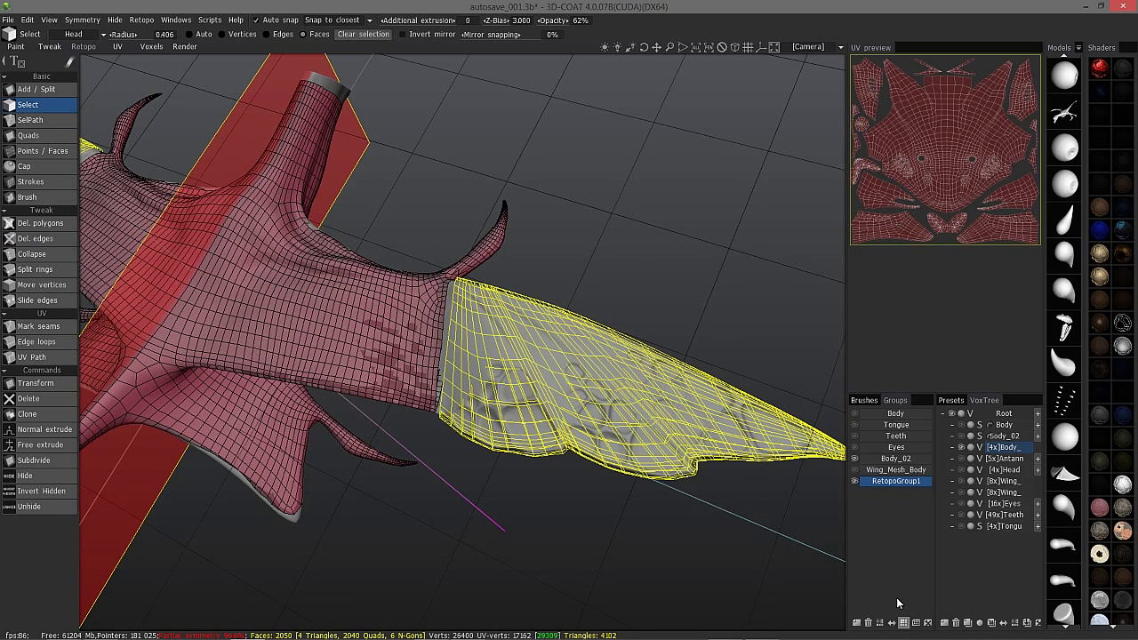
click(896, 481)
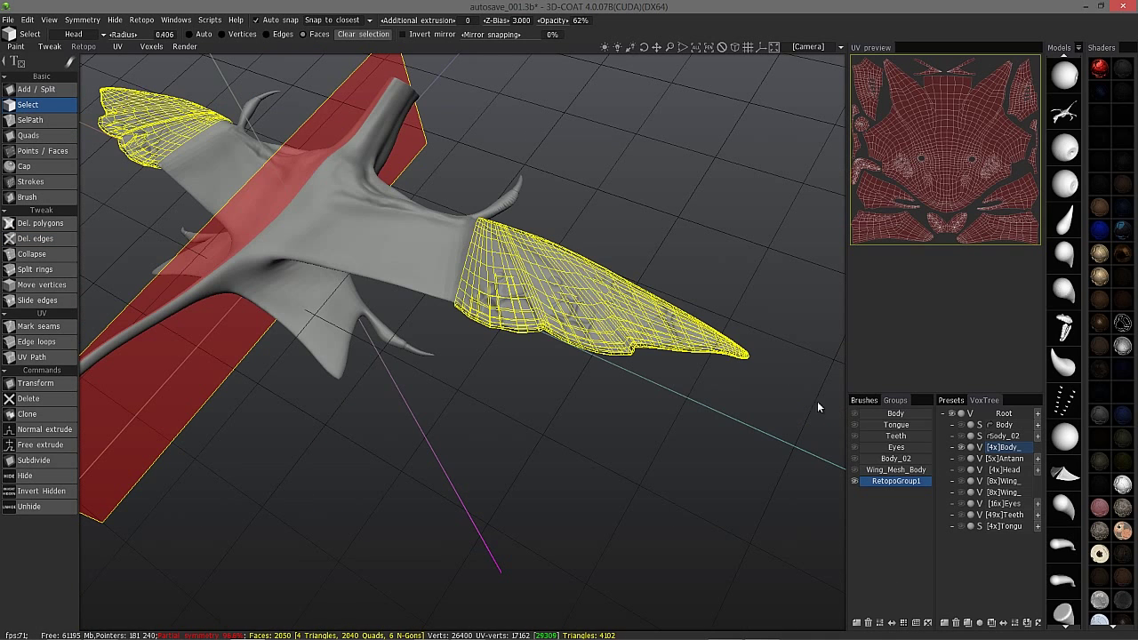
click(51, 327)
click(155, 34)
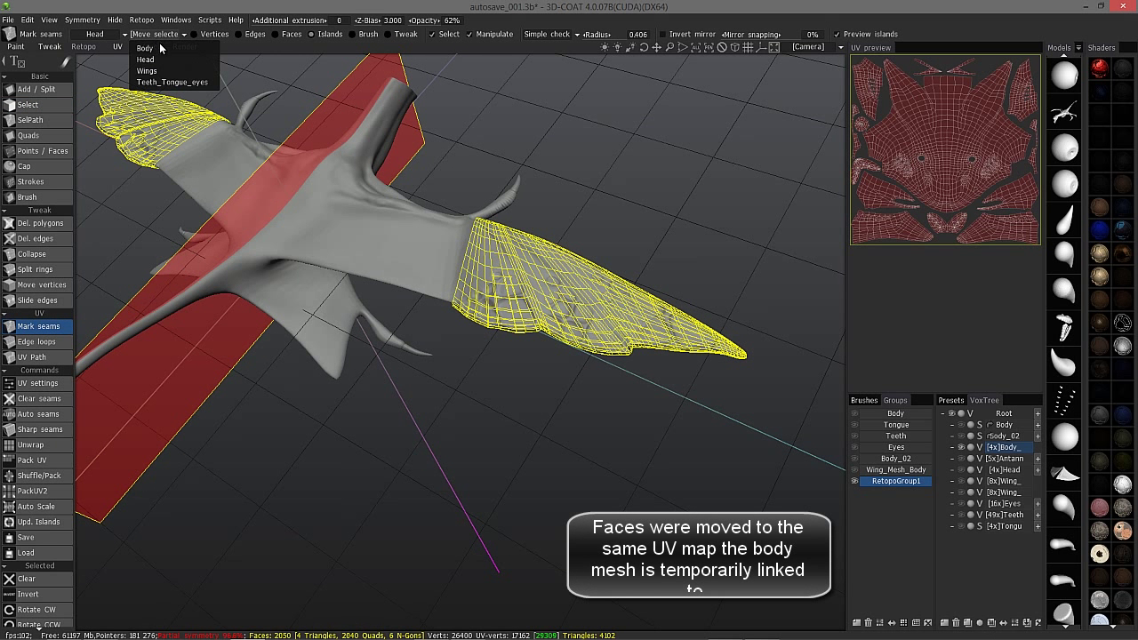
click(146, 60)
Transfer the selected wing-tip faces into the Body_02 retopo group.
drag(873, 391, 858, 427)
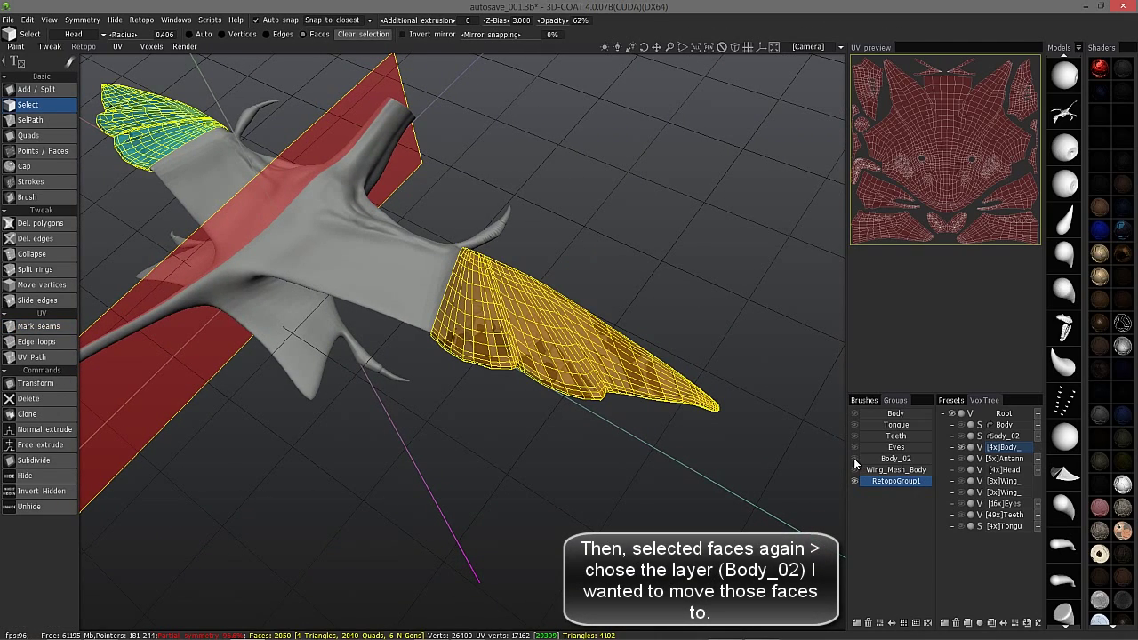
click(891, 459)
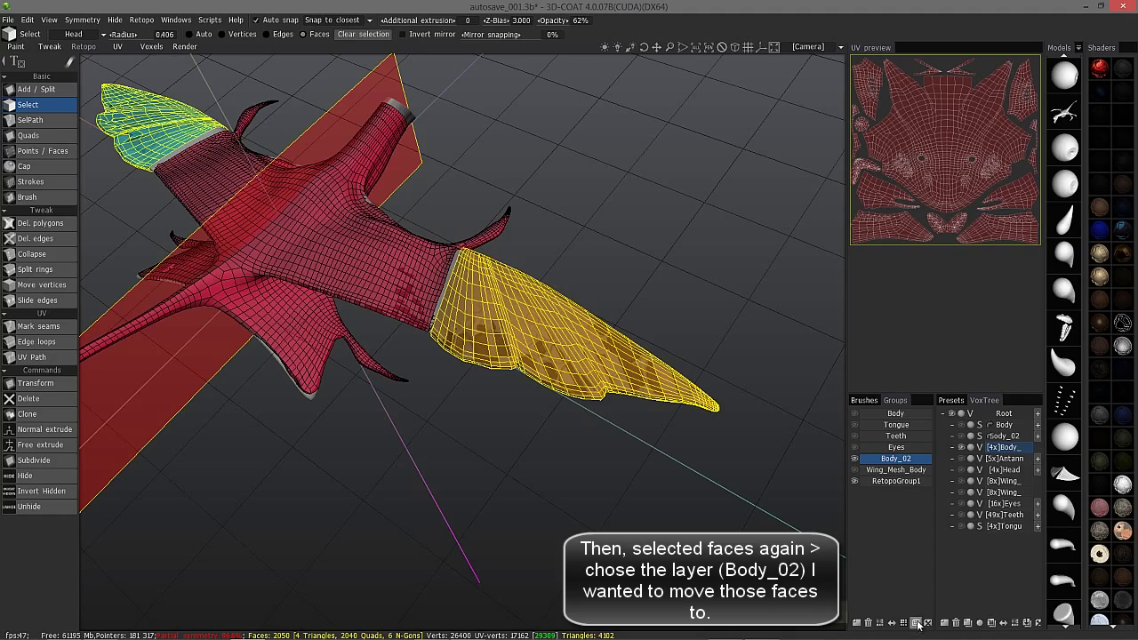
drag(834, 491, 384, 221)
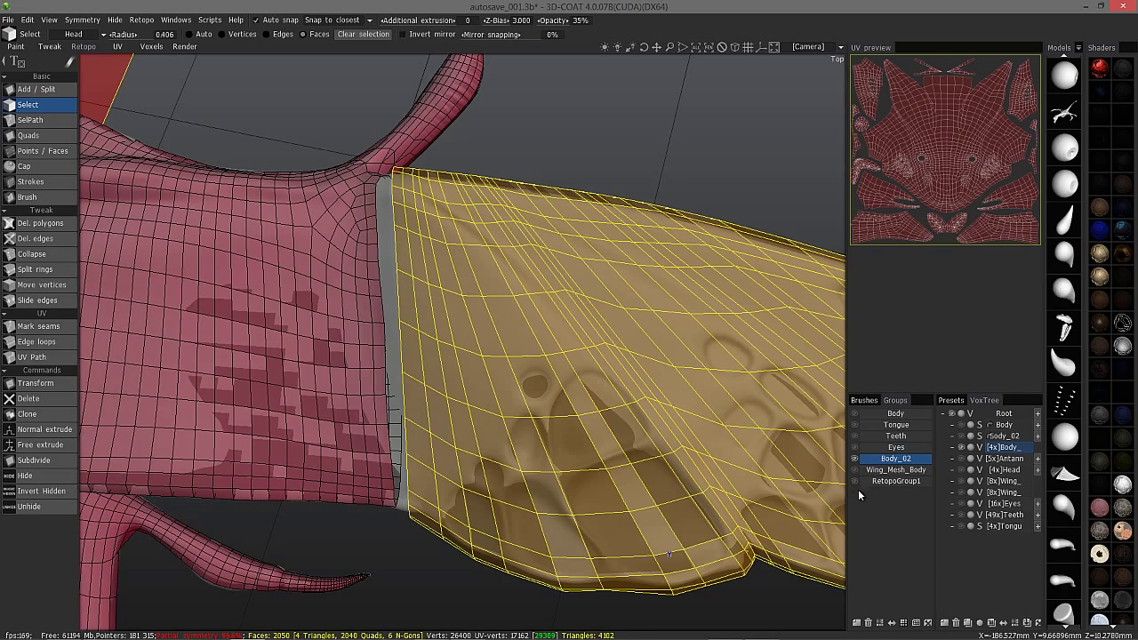
Move the wing tip's border vertices onto the matching body border vertices along the middle of the upper seam.
click(41, 285)
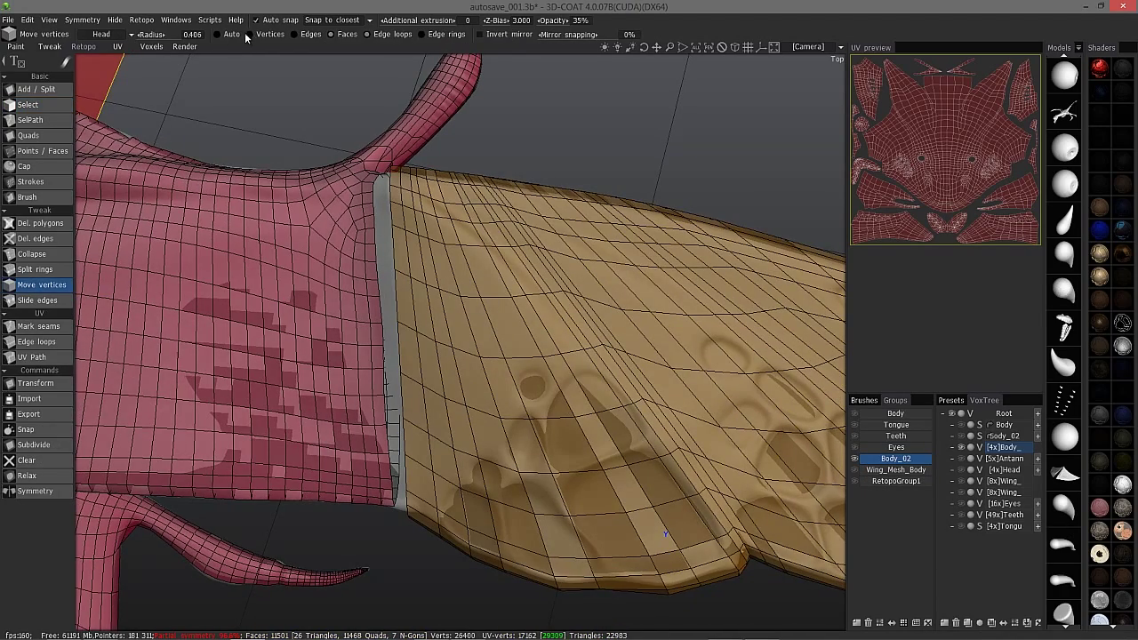
alt+right_drag(366, 210, 385, 323)
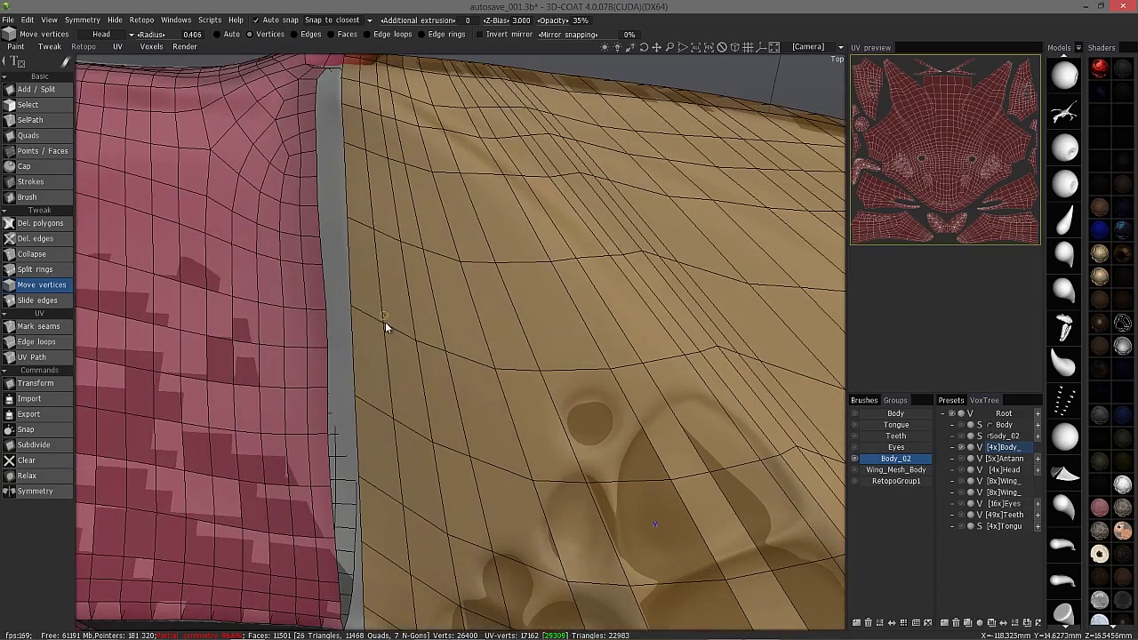
drag(352, 307, 329, 312)
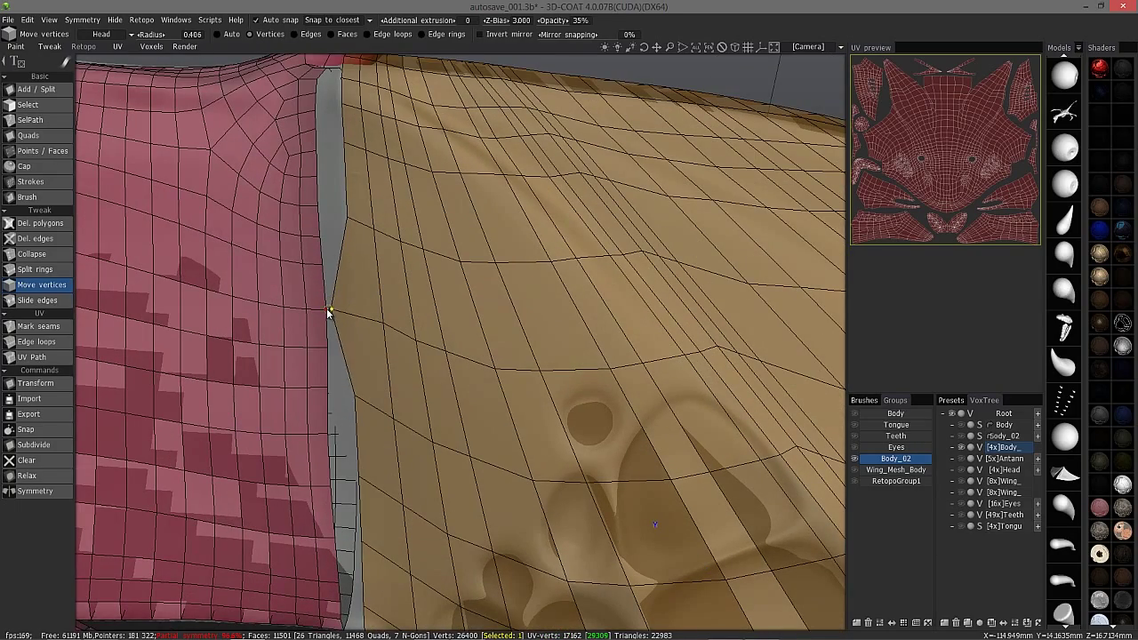
alt+drag(363, 391, 330, 393)
alt+drag(346, 449, 360, 478)
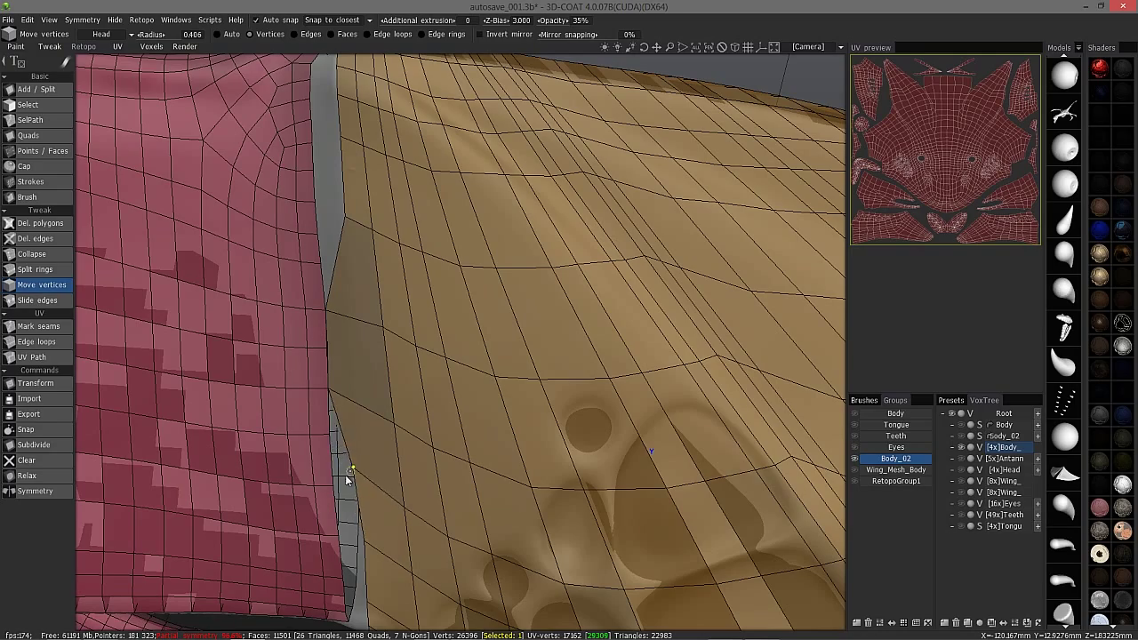
alt+right_drag(349, 478, 347, 420)
alt+drag(347, 419, 320, 447)
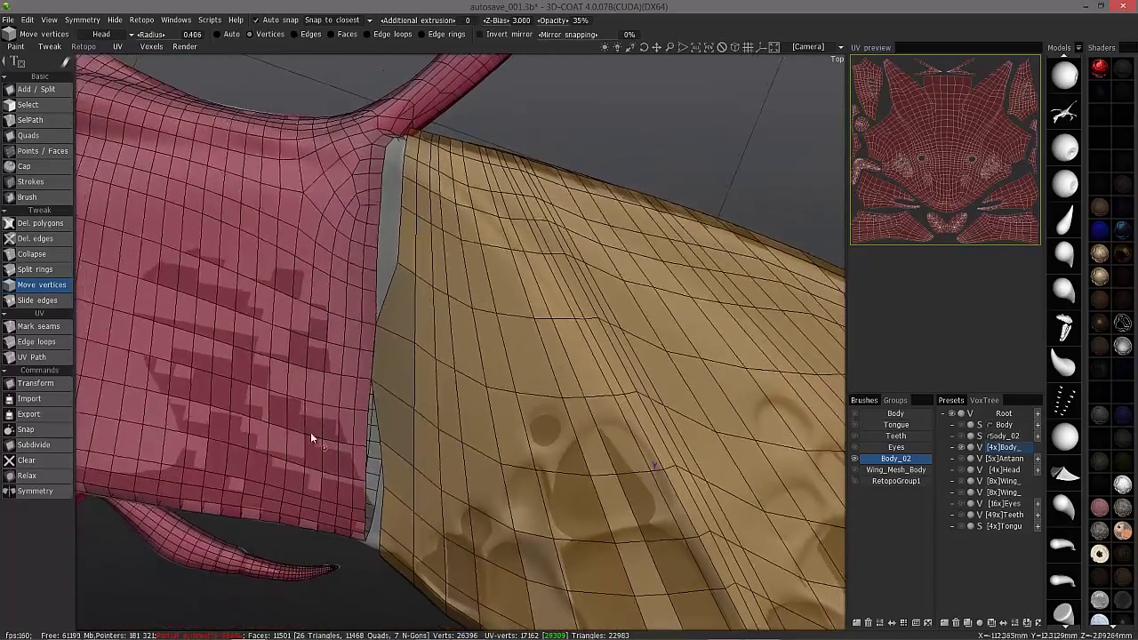
alt+right_drag(412, 377, 410, 408)
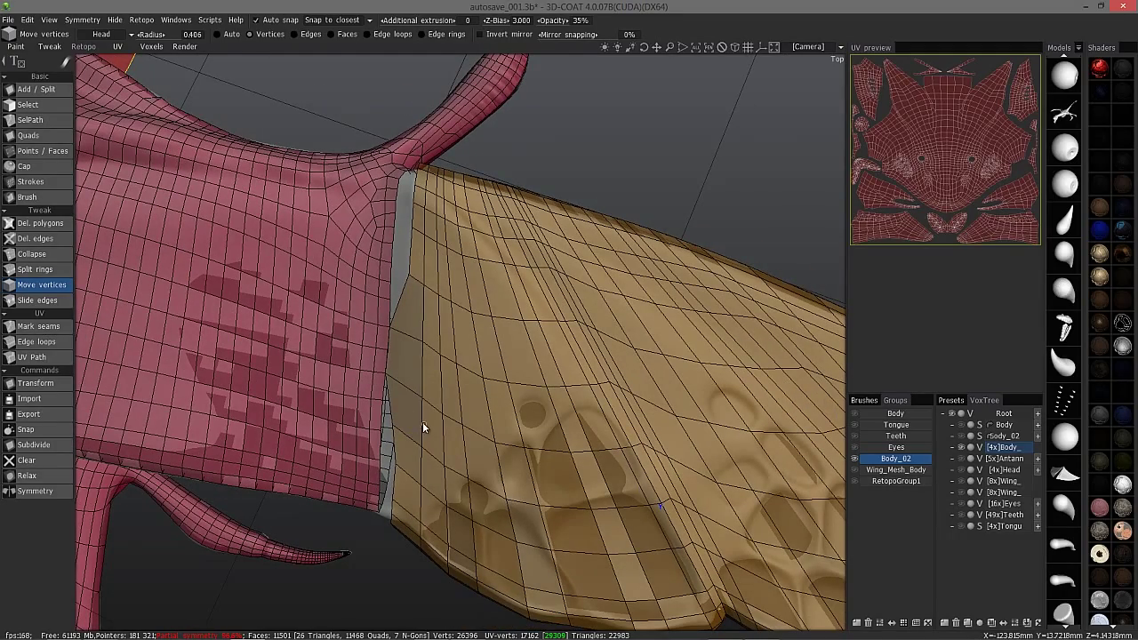
Split several edge rings running along the wing tip's upper side so its loops match the body's edge density.
click(39, 271)
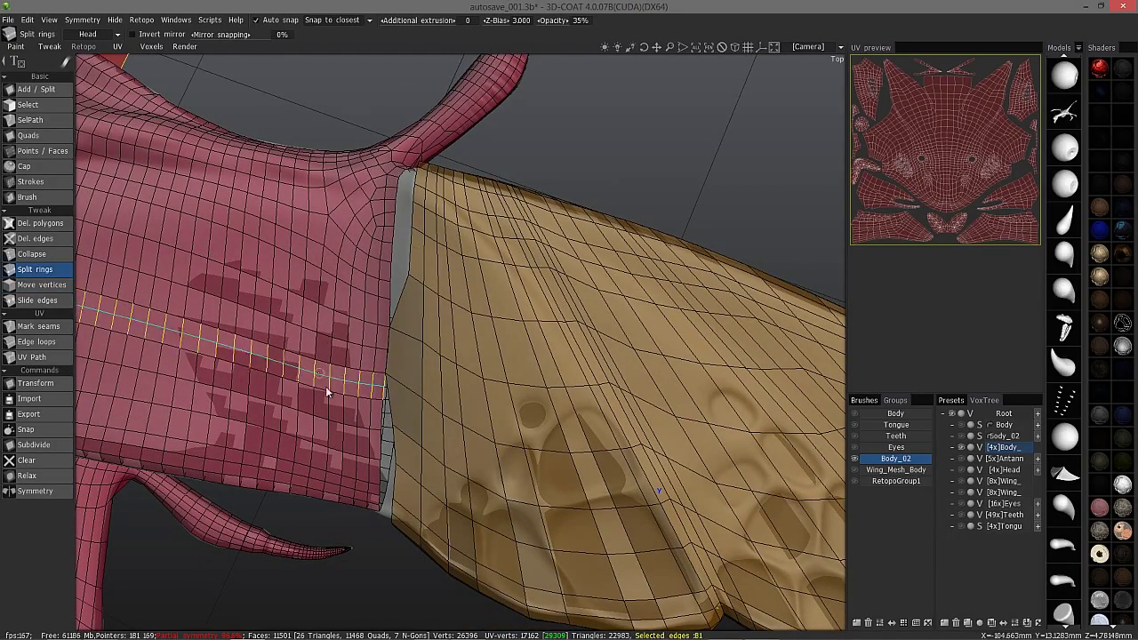
click(423, 423)
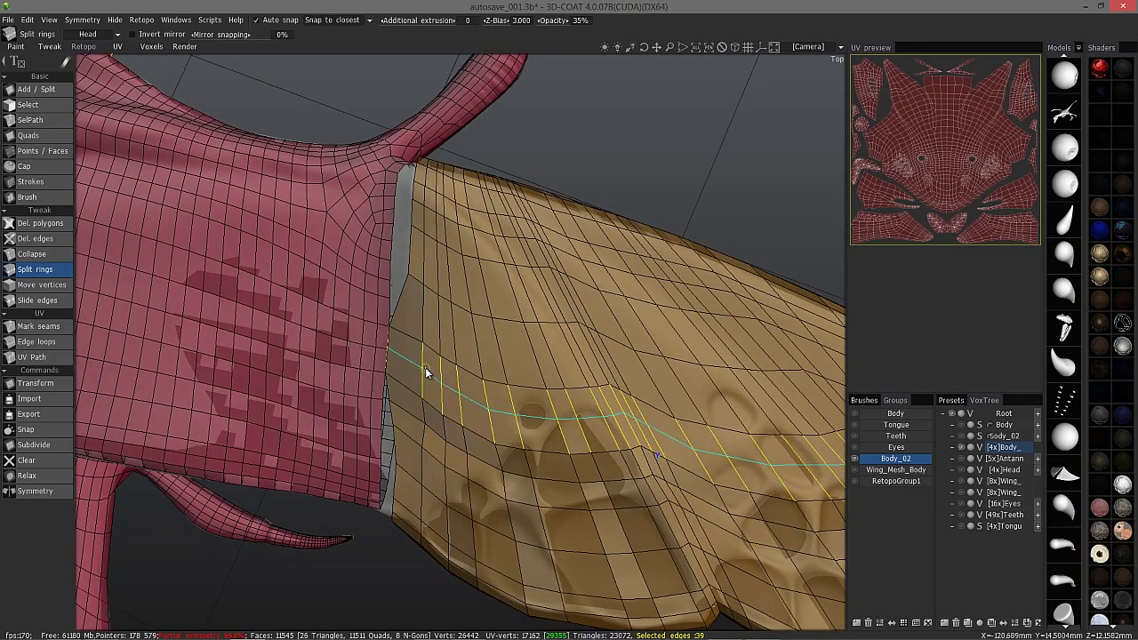
alt+right_drag(508, 409, 626, 475)
alt+drag(685, 536, 816, 573)
scroll(609, 470, up, 2)
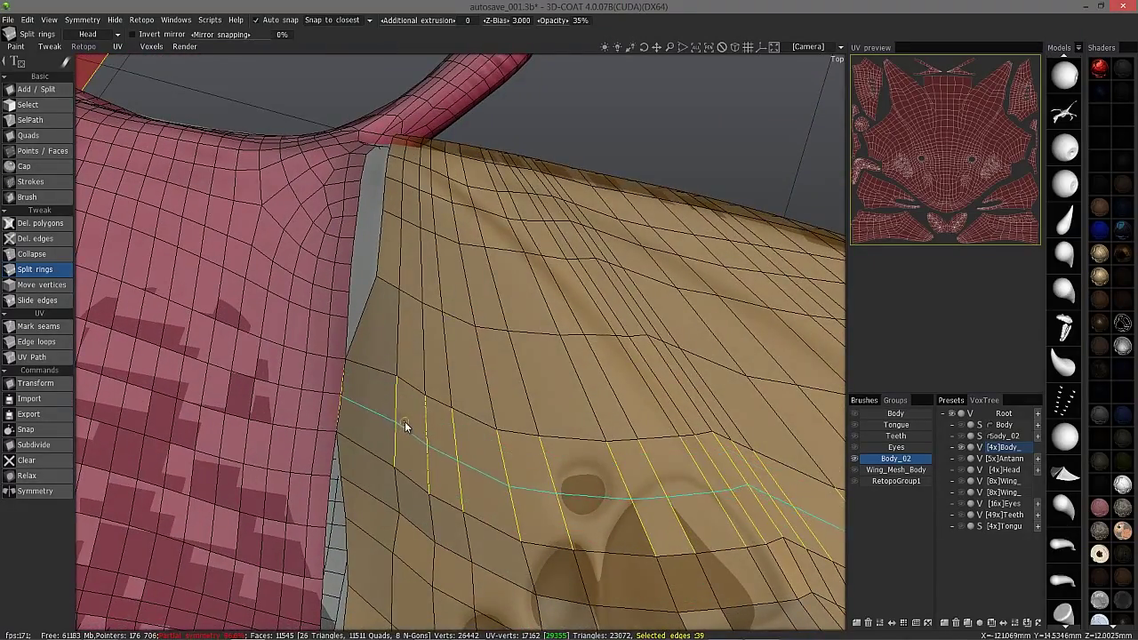
click(405, 427)
alt+drag(384, 317, 403, 341)
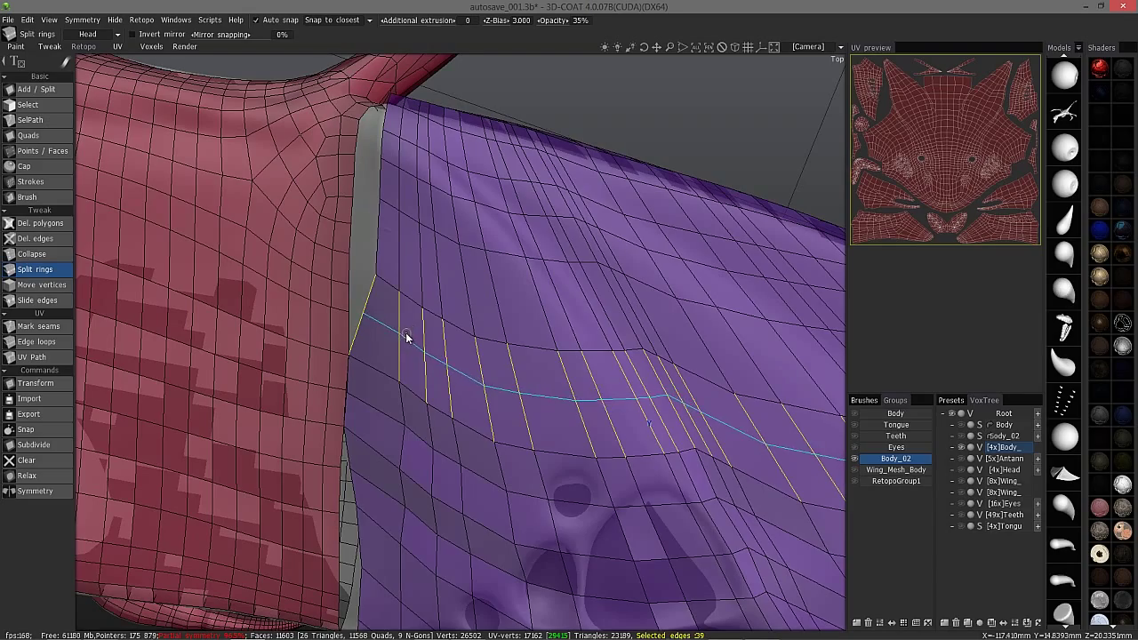
click(407, 337)
scroll(436, 285, down, 1)
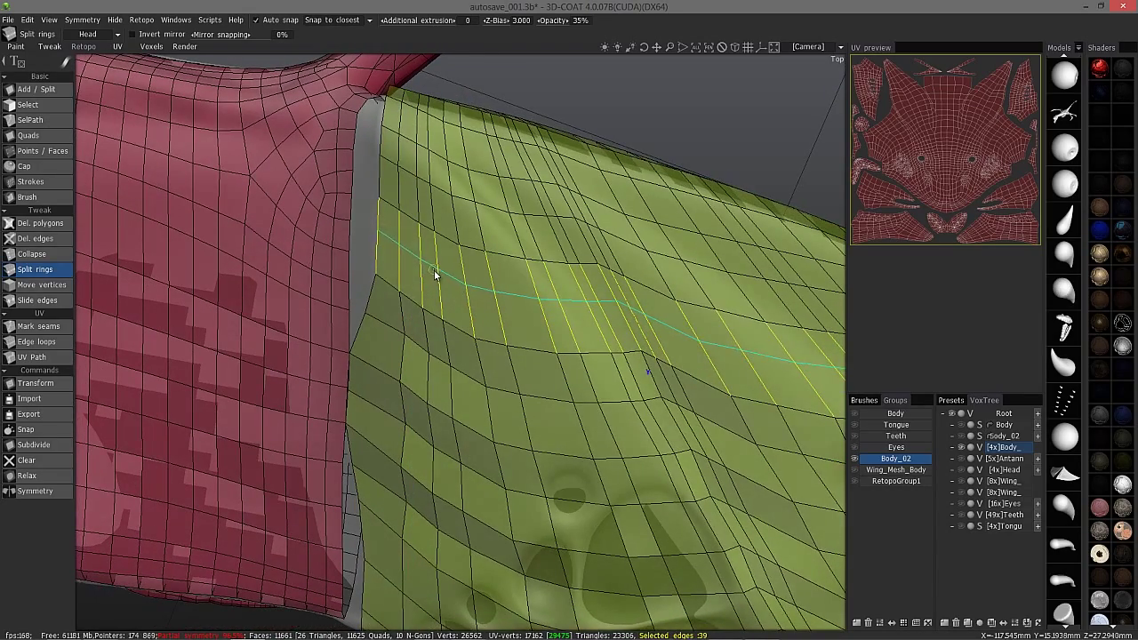
click(434, 271)
middle_drag(533, 384, 476, 548)
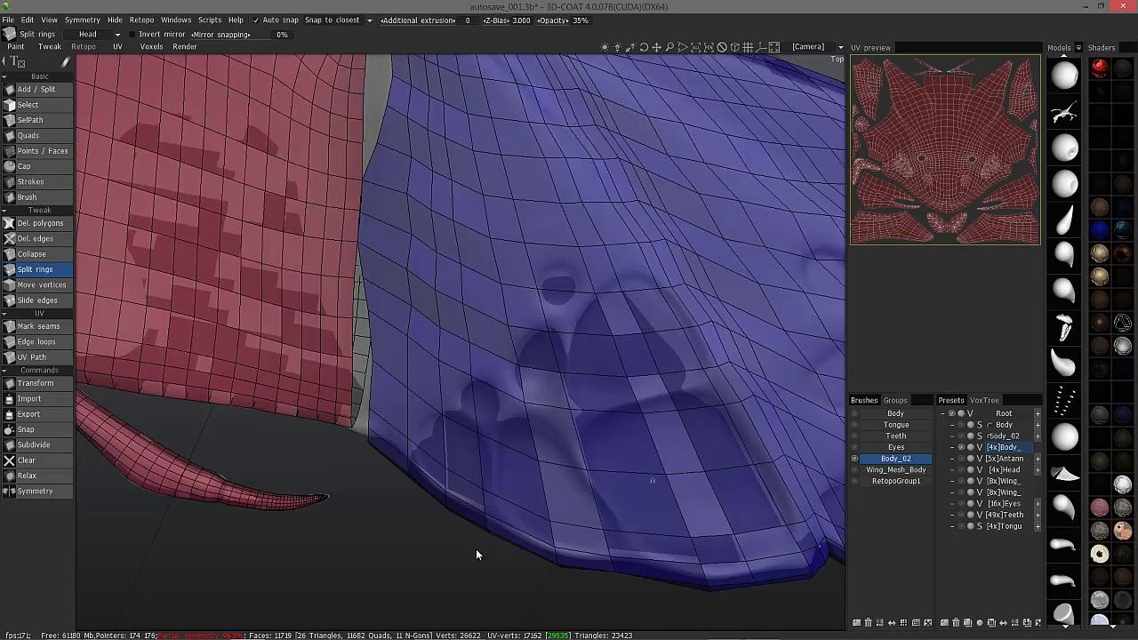
click(421, 422)
drag(420, 513, 410, 563)
scroll(151, 303, up, 3)
Snap the wing tip's remaining upper border vertices to the body border toward the scalloped wing edge.
click(50, 285)
middle_drag(144, 287, 317, 163)
click(310, 163)
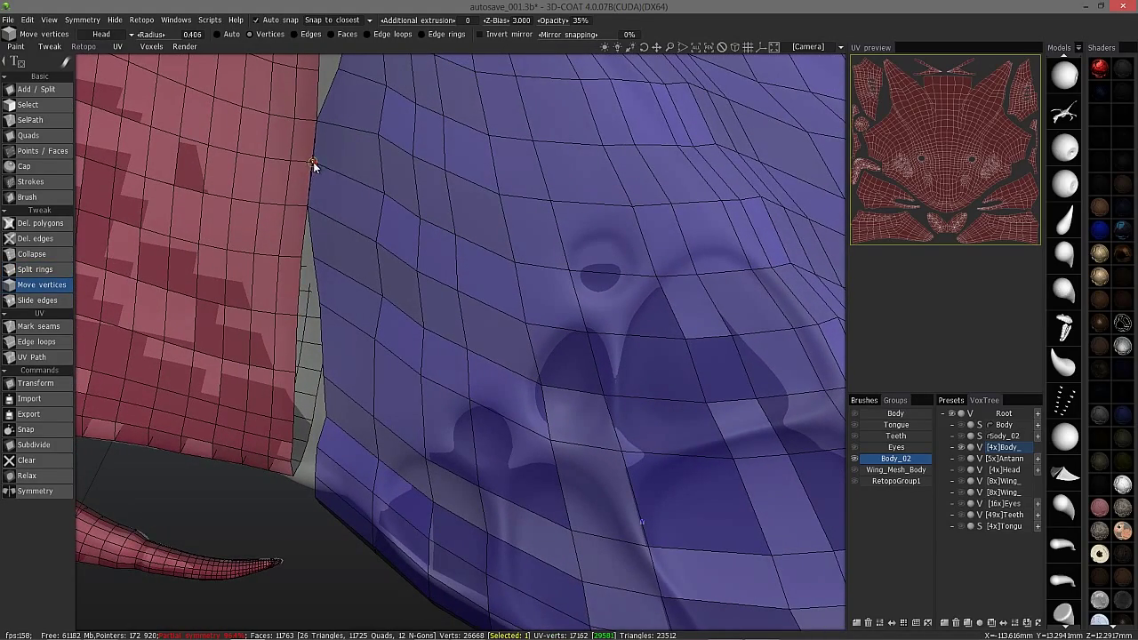
drag(313, 164, 303, 164)
middle_drag(311, 165, 315, 96)
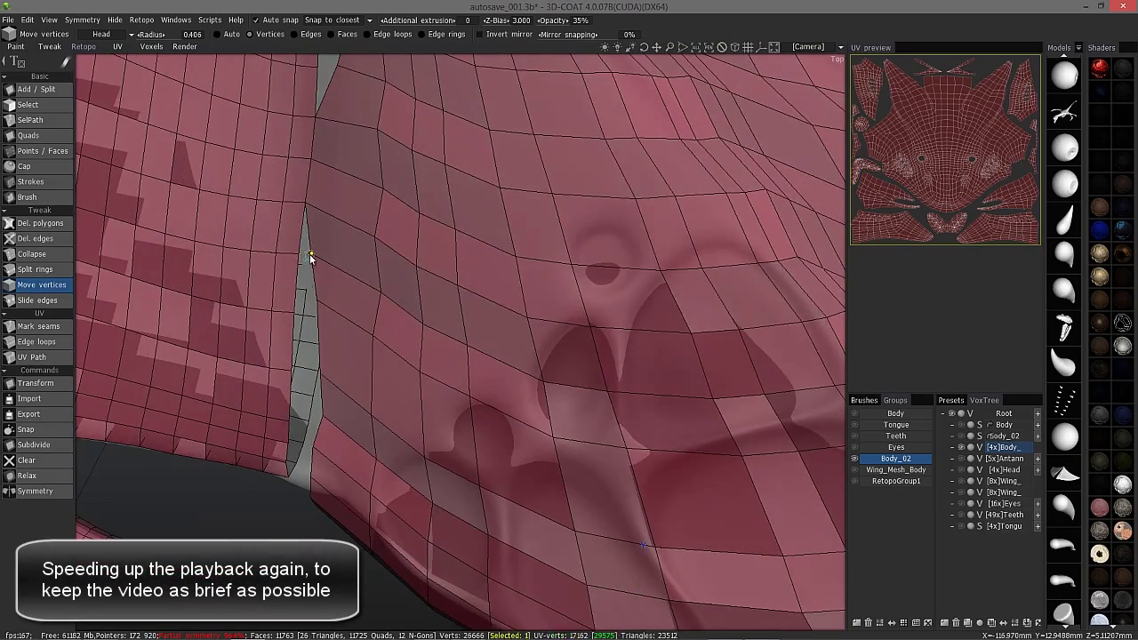
drag(311, 257, 301, 256)
drag(309, 315, 292, 317)
middle_drag(292, 317, 293, 294)
drag(312, 366, 289, 370)
middle_drag(290, 373, 318, 360)
Split edge rings along the underside of the wing tip to match the body's loops.
click(35, 269)
click(335, 339)
click(325, 520)
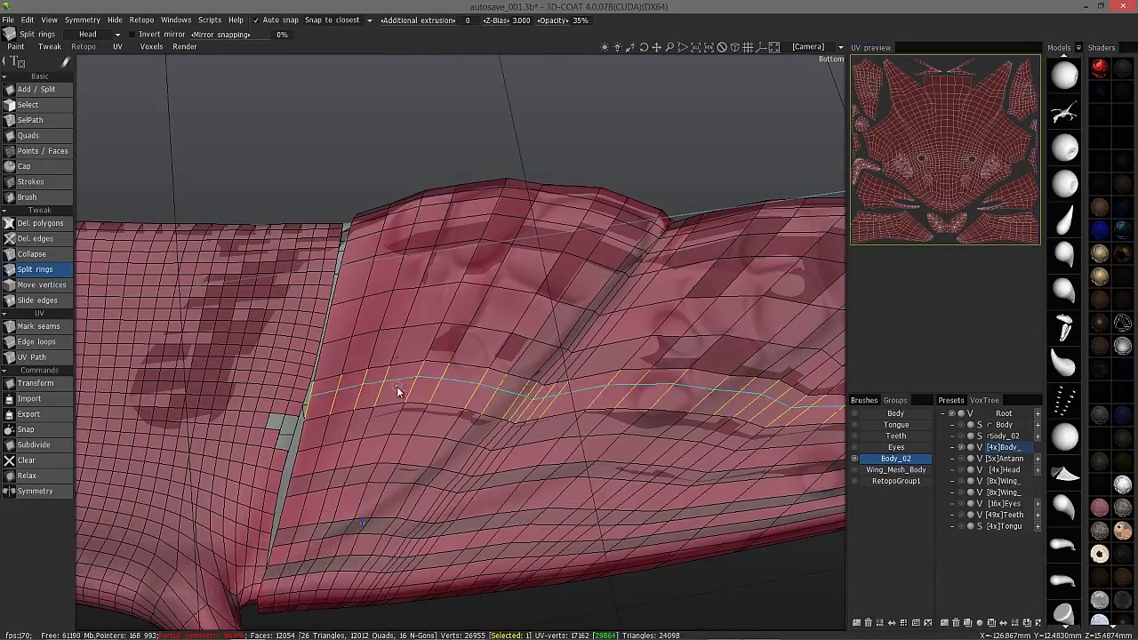
click(409, 350)
click(367, 312)
click(371, 271)
middle_drag(494, 551, 587, 569)
Delete surplus edge loops running along the wing span on the body's underside next to the seam.
click(35, 238)
middle_drag(367, 280, 371, 264)
shift+click(371, 262)
shift+click(374, 272)
shift+click(382, 313)
shift+click(381, 333)
click(369, 374)
click(358, 399)
click(336, 427)
click(336, 463)
middle_drag(337, 463, 338, 440)
click(333, 487)
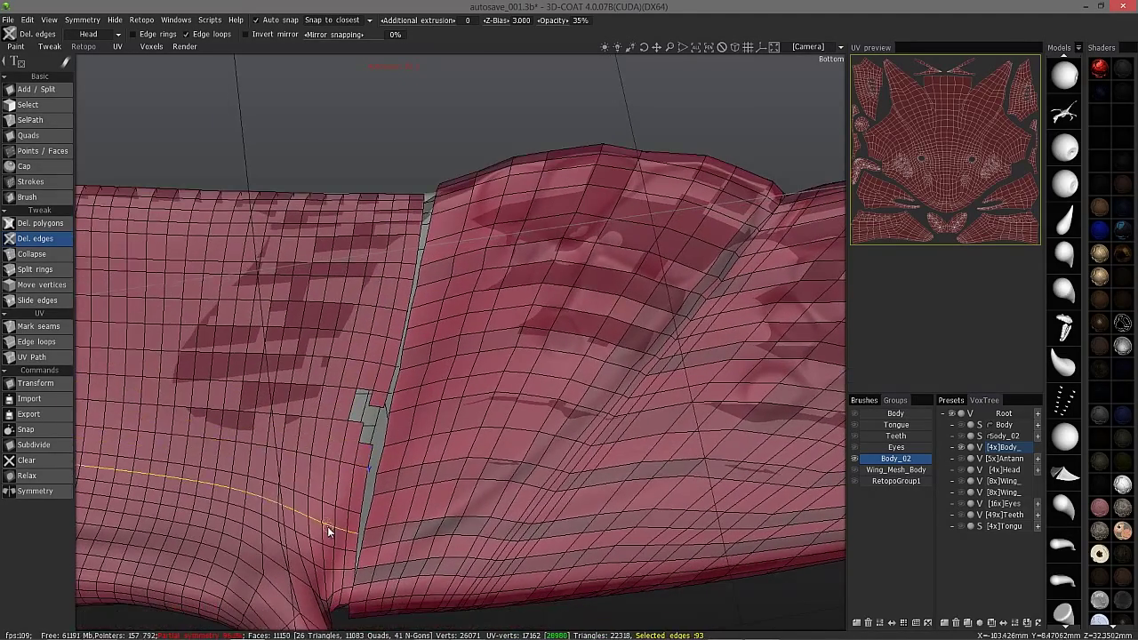
click(327, 527)
middle_drag(327, 527, 330, 474)
middle_drag(100, 121, 131, 119)
Move the underside border vertices together to join the wing tip and body along the seam.
click(42, 284)
drag(444, 248, 441, 247)
alt+drag(441, 247, 439, 250)
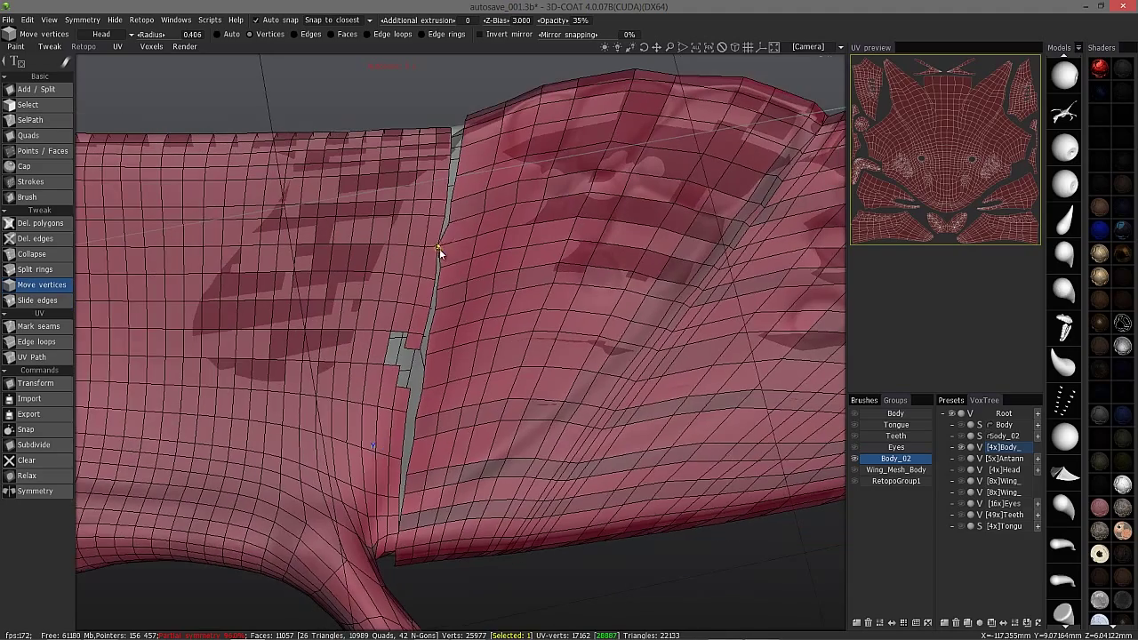
mouse_move(453, 207)
mouse_down()
mouse_move(453, 183)
mouse_move(457, 210)
mouse_up()
drag(435, 320, 440, 301)
alt+drag(439, 300, 438, 307)
drag(436, 352, 447, 349)
alt+drag(447, 350, 441, 383)
alt+right_drag(436, 384, 398, 399)
drag(416, 483, 416, 405)
alt+right_drag(416, 405, 318, 318)
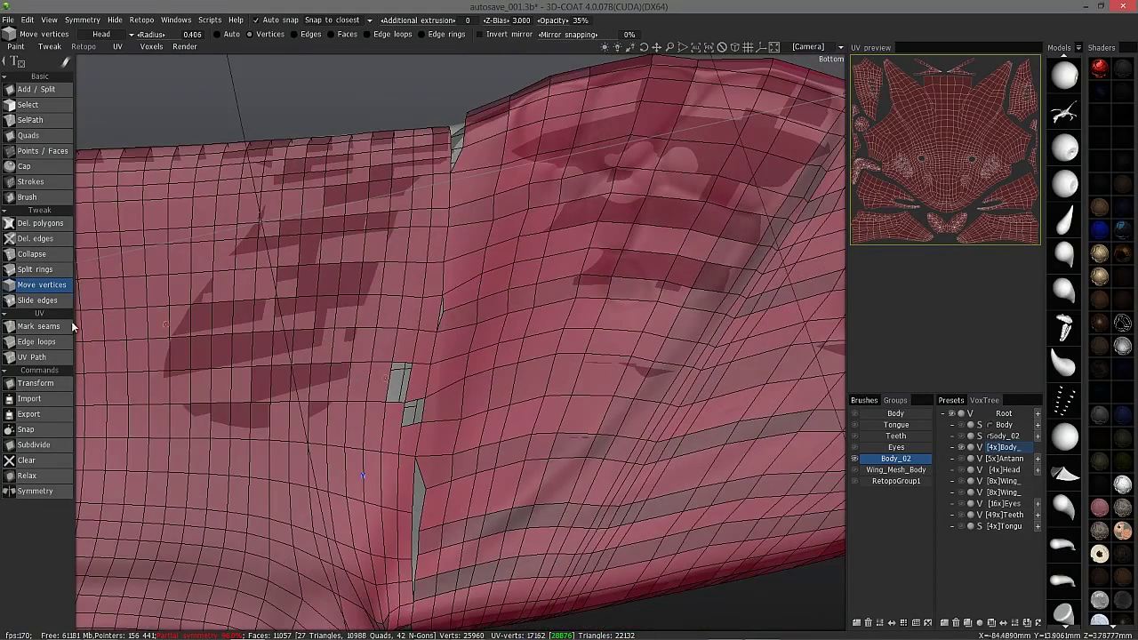
Move individual seam vertices together near the scalloped edge to close the gap there.
click(42, 284)
click(264, 34)
alt+drag(421, 167, 464, 154)
alt+right_drag(464, 154, 458, 130)
alt+drag(459, 130, 462, 341)
drag(462, 341, 506, 258)
Delete extra edge loops and an obstructing polygon beside the underside seam.
click(38, 238)
click(496, 347)
click(448, 406)
click(41, 285)
click(248, 36)
click(40, 223)
click(497, 386)
Try to split a ring and build a face over the seam gap with Points / Faces.
click(36, 269)
click(567, 182)
click(42, 152)
alt+drag(515, 207, 306, 444)
right_click(528, 214)
key(ctrl+z)
key(ctrl+z)
Split a ring beside the underside seam and adjust the neighbouring vertices.
click(36, 269)
alt+drag(345, 379, 405, 268)
click(51, 285)
alt+drag(198, 396, 444, 356)
Fill the holes remaining along the underside seam with the Quads tool, using the Direct edge extrusion method.
click(42, 151)
alt+drag(382, 311, 436, 299)
click(28, 135)
alt+drag(471, 254, 479, 310)
click(500, 285)
click(330, 291)
click(328, 338)
alt+right_drag(328, 338, 214, 294)
click(226, 34)
click(230, 50)
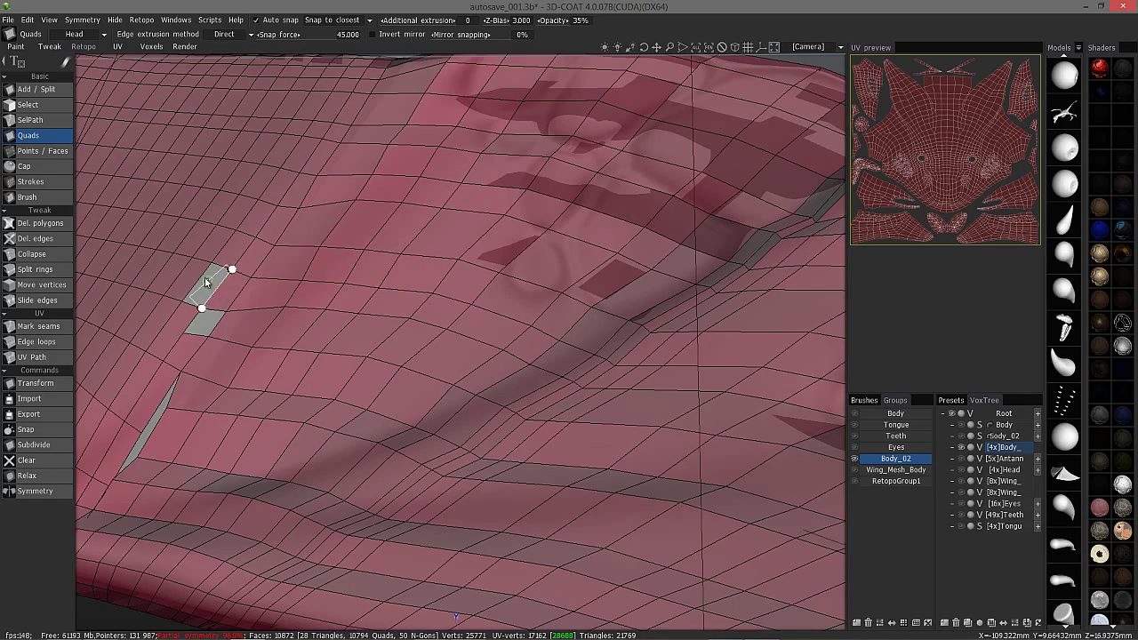
click(214, 329)
alt+drag(214, 329, 454, 408)
alt+right_drag(454, 408, 391, 373)
Move vertices along the rest of the underside seam toward the claw to close the narrow gaps.
click(42, 285)
drag(286, 504, 270, 480)
alt+drag(269, 480, 270, 444)
alt+right_drag(269, 444, 218, 428)
alt+drag(219, 428, 225, 431)
drag(224, 430, 207, 411)
middle_drag(207, 411, 217, 352)
alt+drag(174, 366, 226, 311)
drag(226, 310, 215, 281)
alt+drag(216, 281, 225, 258)
middle_drag(226, 254, 419, 274)
alt+drag(406, 338, 410, 298)
drag(415, 248, 425, 207)
alt+drag(420, 200, 320, 213)
Delete surplus edge loops running across the wing on the underside of the joined mesh.
click(45, 239)
click(412, 290)
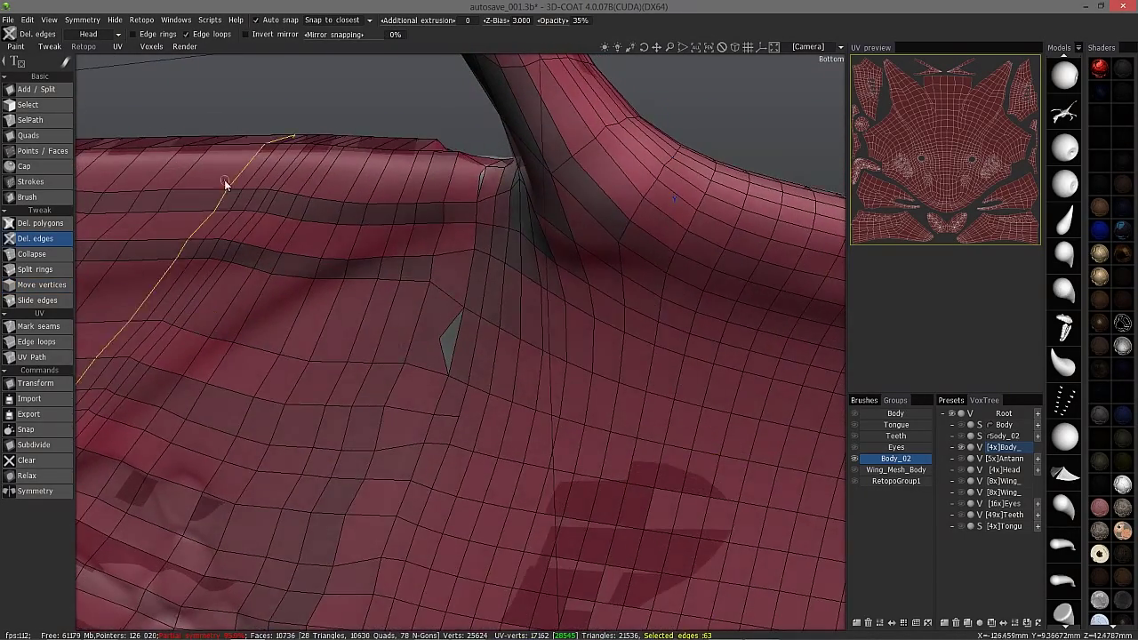
scroll(409, 310, down, 3)
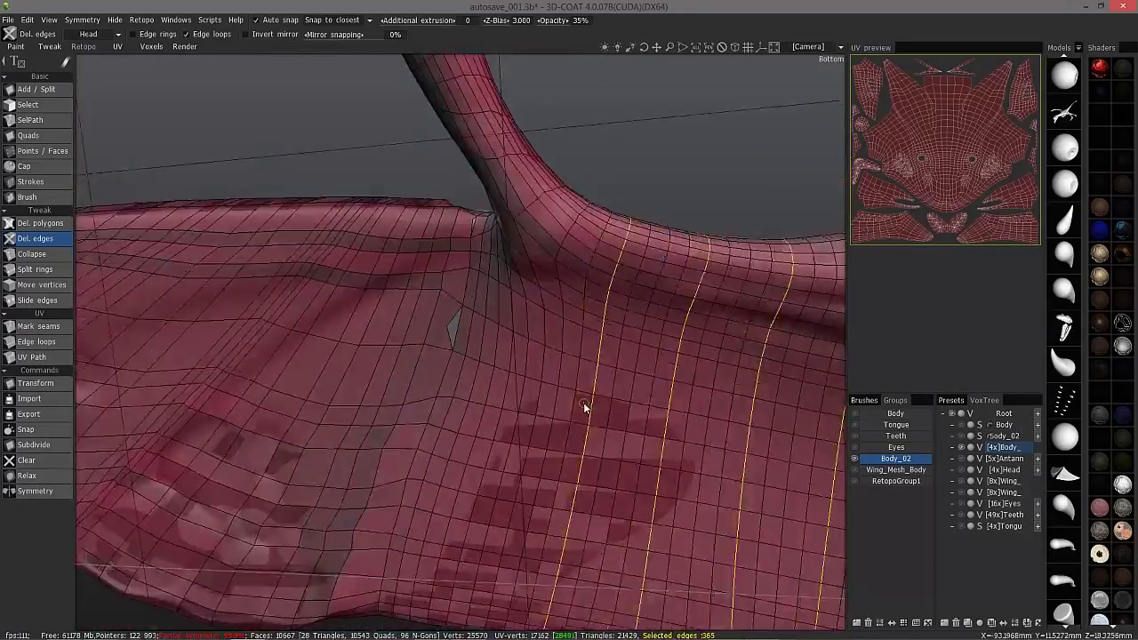
middle_drag(583, 406, 279, 445)
alt+drag(279, 446, 338, 480)
Split another edge ring by the seam and reposition the surrounding vertices to even out the edge flow.
click(35, 269)
click(332, 323)
click(41, 287)
scroll(222, 196, up, 3)
click(262, 36)
click(366, 301)
click(370, 343)
click(373, 388)
scroll(267, 311, down, 4)
alt+drag(285, 376, 323, 151)
scroll(324, 151, up, 4)
middle_drag(324, 154, 419, 551)
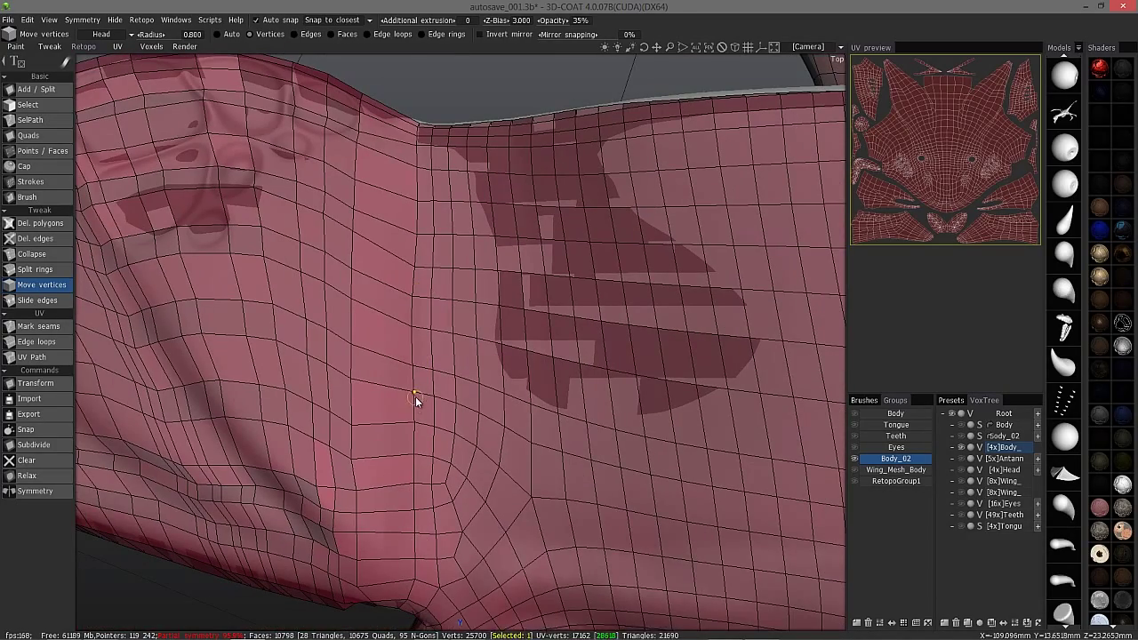
middle_drag(417, 172, 397, 143)
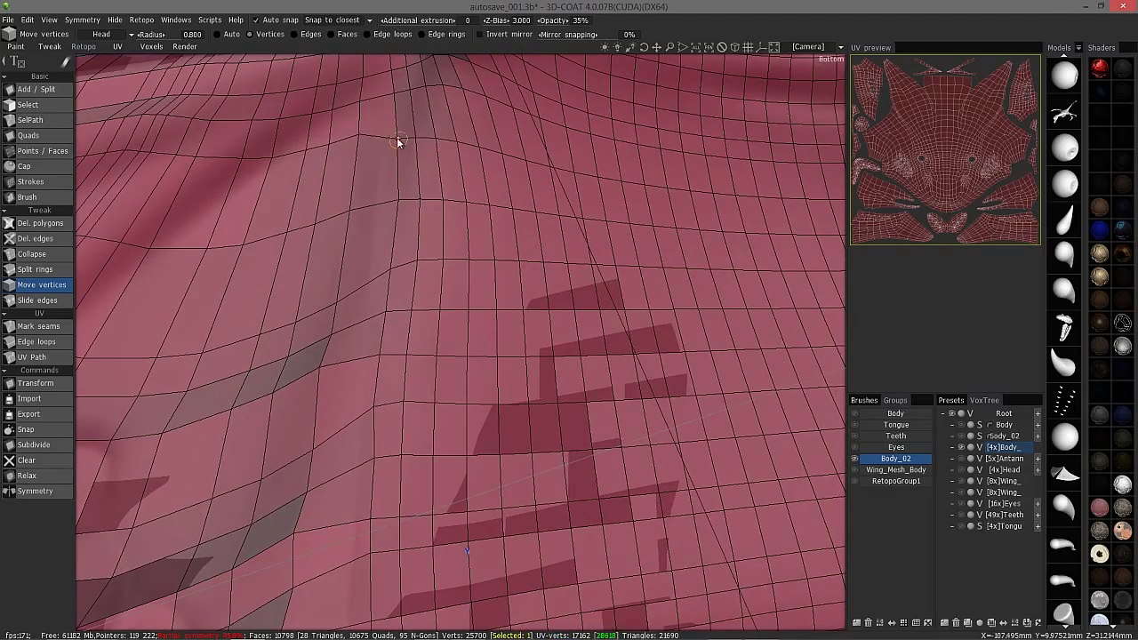
Smooth the mesh around the joint between the body and wing tip with the Brush tool.
alt+right_drag(391, 201, 343, 280)
key(b)
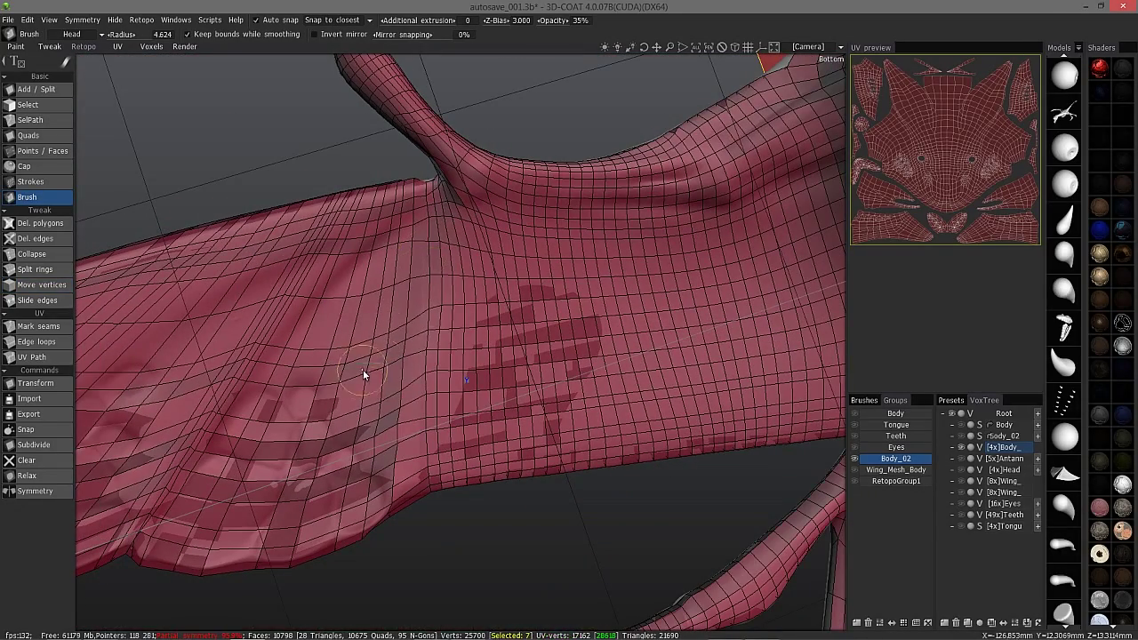
mouse_move(484, 244)
shift+mouse_down()
mouse_move(337, 250)
mouse_move(285, 299)
mouse_move(302, 432)
mouse_move(316, 331)
mouse_move(346, 272)
shift+mouse_up()
alt+drag(448, 494, 592, 382)
mouse_move(415, 514)
shift+mouse_down()
mouse_move(406, 533)
mouse_move(439, 367)
mouse_move(416, 476)
mouse_move(465, 498)
mouse_move(316, 385)
shift+mouse_up()
scroll(417, 477, down, 6)
scroll(323, 391, up, 5)
alt+drag(391, 431, 406, 460)
Set the Brush radius to about 9.06 and smooth the polygons across the wing tip.
right_drag(406, 460, 380, 415)
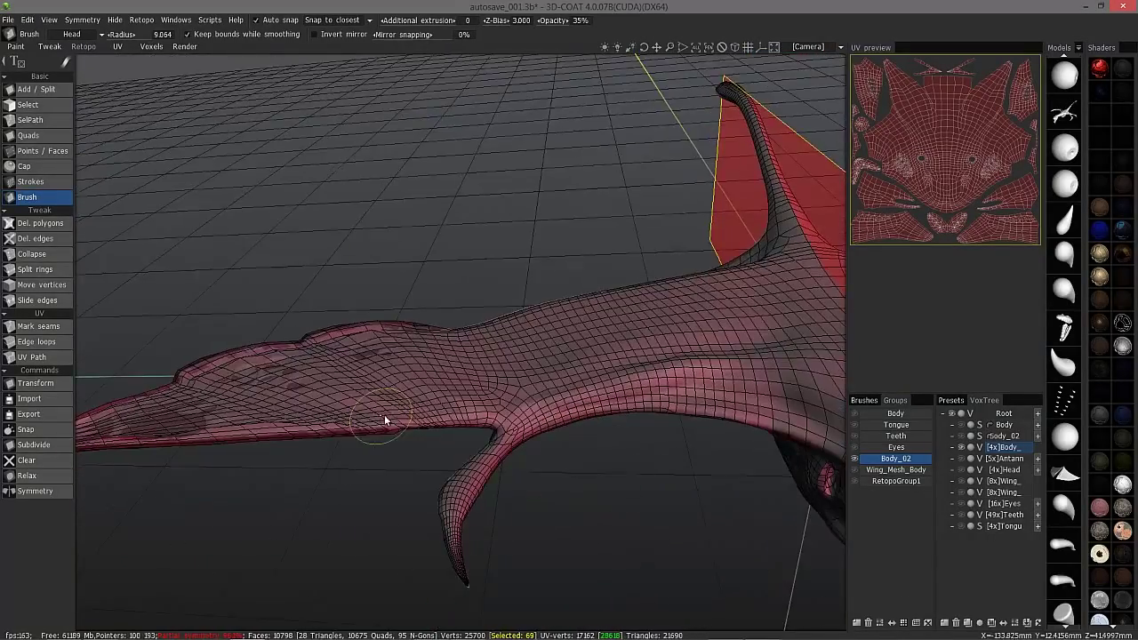
right_drag(267, 426, 497, 349)
mouse_move(364, 393)
shift+mouse_down()
mouse_move(202, 377)
mouse_move(215, 477)
shift+mouse_up()
shift+drag(309, 502, 174, 528)
alt+drag(174, 528, 496, 415)
Reposition vertices at the base of the wing's claw with the Move vertices tool to even out the edge flow.
alt+drag(674, 409, 664, 437)
alt+right_drag(664, 442, 426, 418)
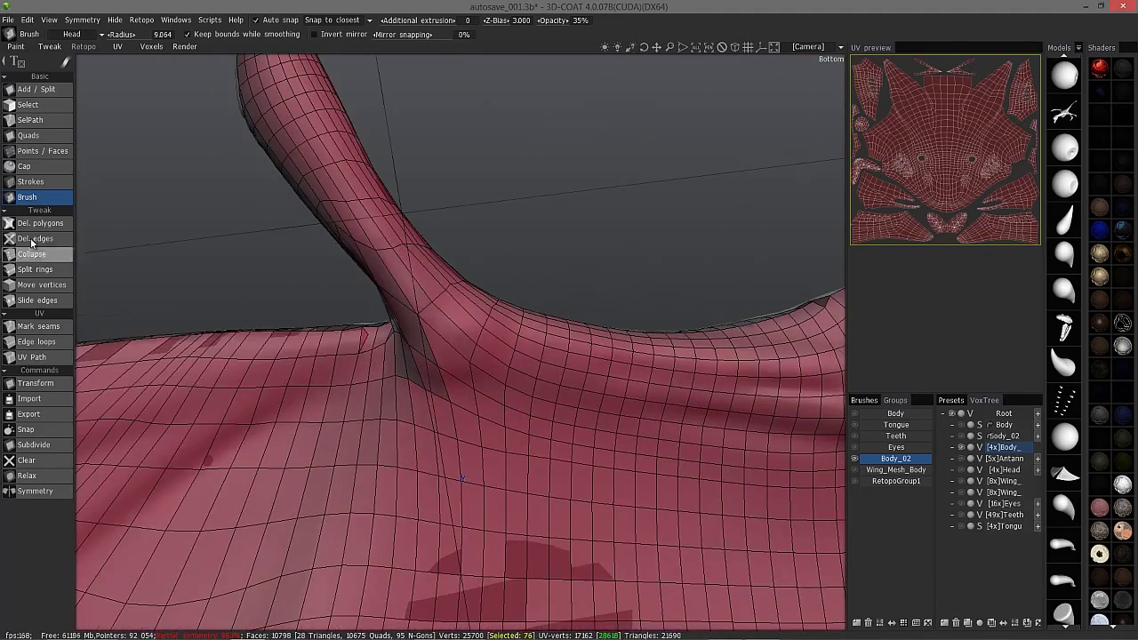
click(54, 285)
scroll(368, 337, down, 10)
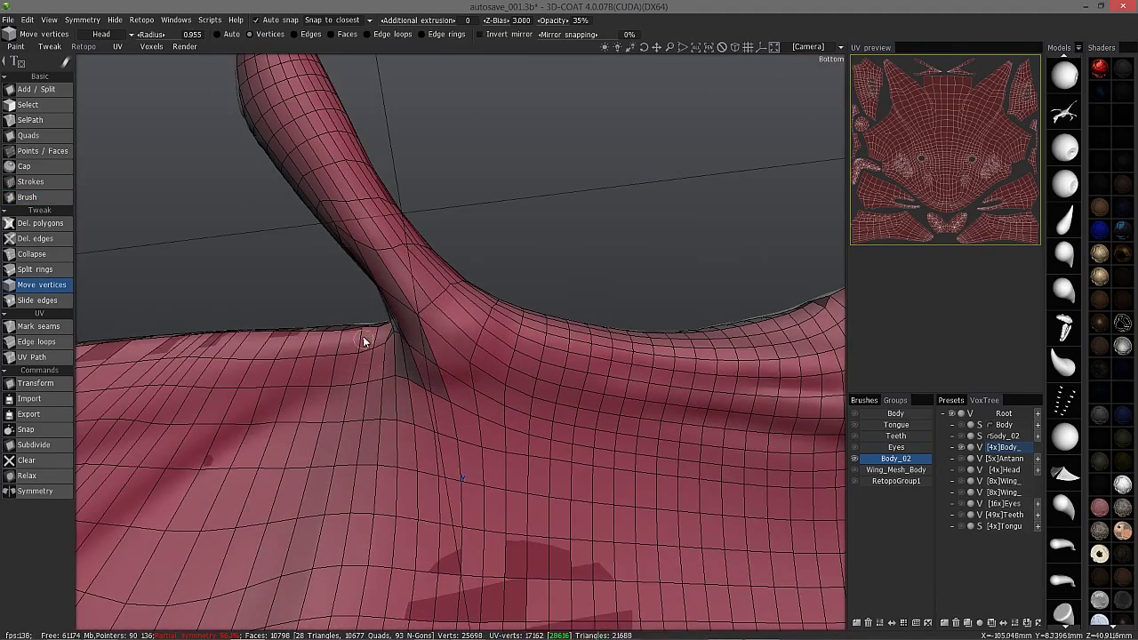
alt+right_drag(370, 347, 359, 378)
alt+drag(359, 378, 520, 356)
alt+right_drag(520, 355, 508, 406)
mouse_move(508, 406)
alt+mouse_down()
mouse_move(503, 432)
mouse_move(522, 398)
alt+mouse_up()
mouse_move(523, 398)
mouse_down()
mouse_move(507, 424)
mouse_move(522, 421)
mouse_move(522, 396)
mouse_up()
Smooth the polygons around the base of the wing's claw with the Brush tool, using a radius of about 8.17.
click(37, 199)
drag(523, 396, 507, 357)
alt+drag(524, 382, 549, 333)
drag(529, 283, 590, 431)
right_drag(591, 431, 602, 434)
mouse_move(602, 434)
mouse_down()
mouse_move(613, 313)
mouse_move(585, 501)
mouse_up()
right_drag(584, 504, 551, 436)
right_drag(625, 499, 497, 353)
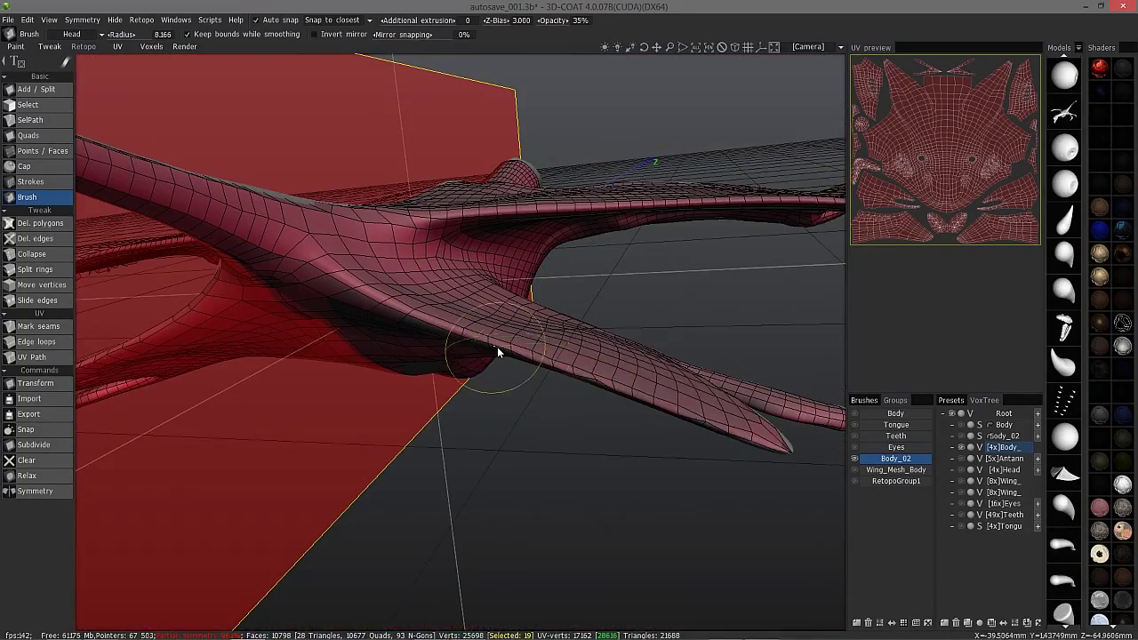
Add edge loops along the border of the pointed flap beside the tail by splitting its edge rings.
right_drag(582, 380, 386, 338)
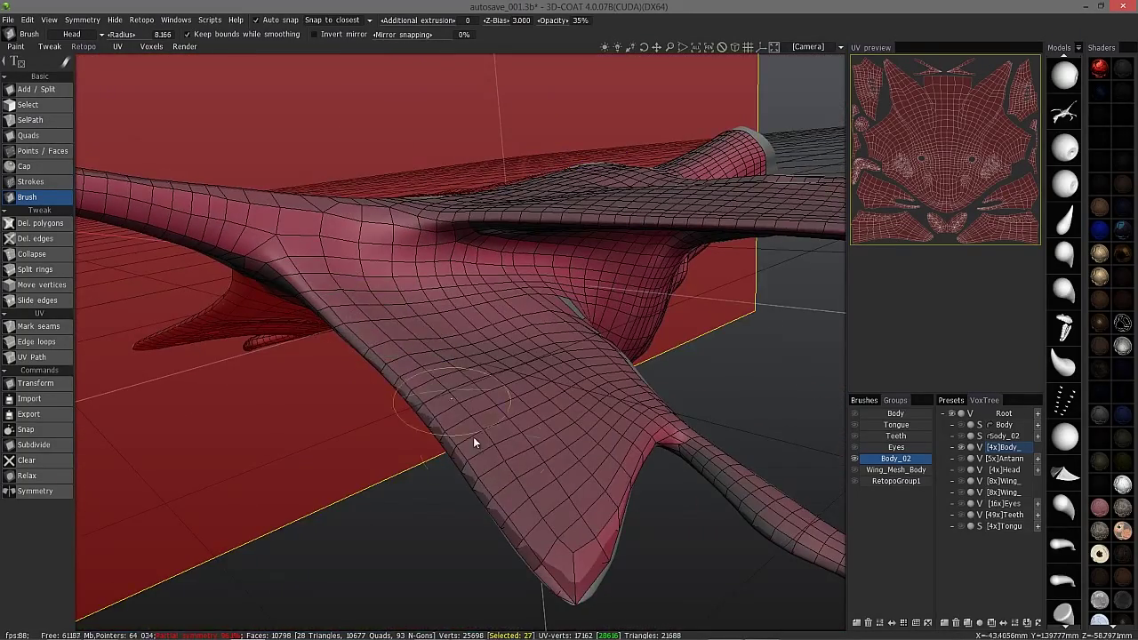
right_drag(473, 442, 363, 223)
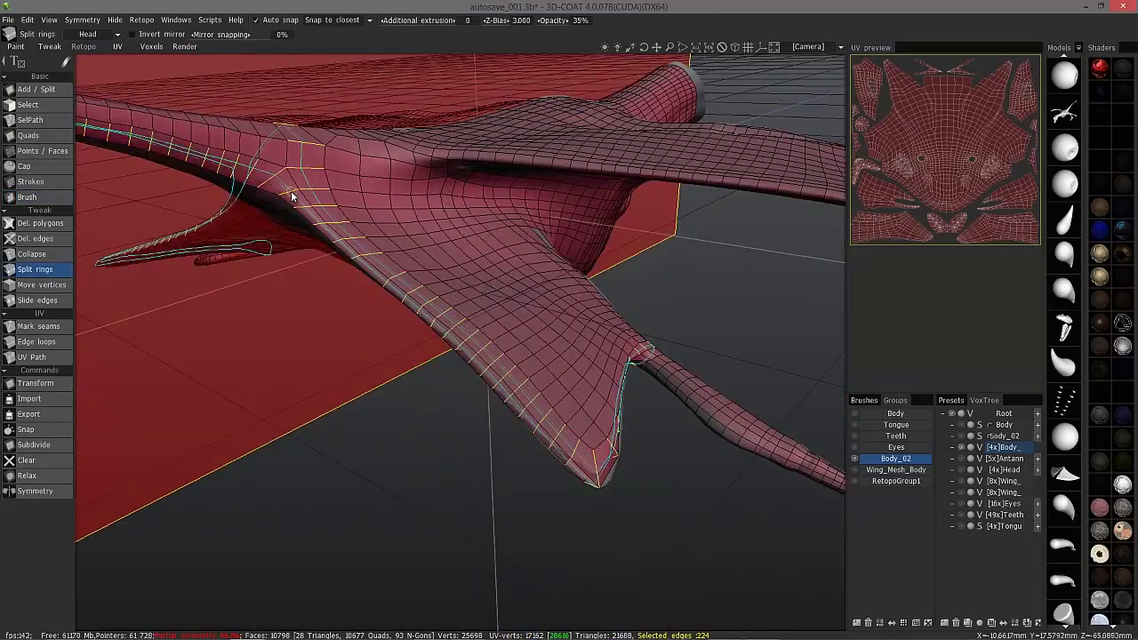
right_drag(291, 190, 125, 402)
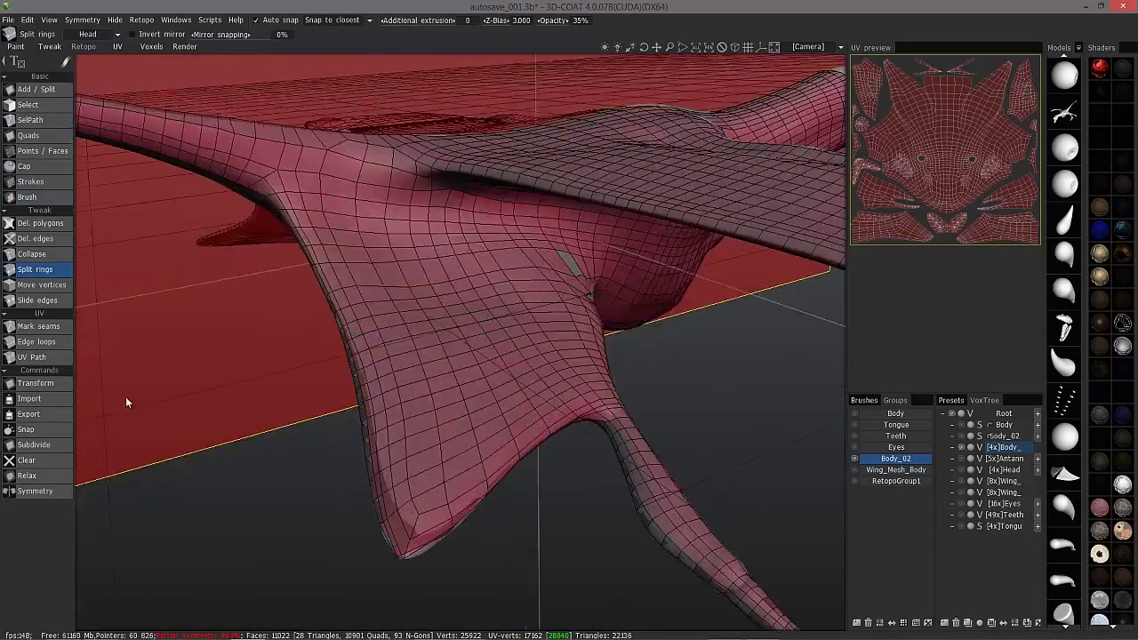
drag(126, 403, 133, 426)
click(427, 531)
drag(306, 538, 414, 558)
click(391, 498)
drag(233, 521, 178, 400)
Smooth the newly split polygons on the pointed flap beside the tail with the Brush tool.
click(52, 198)
drag(442, 447, 474, 531)
mouse_move(474, 531)
right_down()
mouse_move(432, 457)
mouse_move(308, 389)
mouse_move(310, 510)
mouse_move(340, 425)
mouse_move(315, 405)
right_up()
mouse_move(435, 431)
right_down()
mouse_move(186, 420)
mouse_move(344, 381)
mouse_move(604, 374)
mouse_move(394, 554)
mouse_move(434, 478)
mouse_move(364, 463)
right_up()
Delete a surplus edge loop on the body's underside near the symmetry plane and adjust the neighbouring vertices.
click(35, 238)
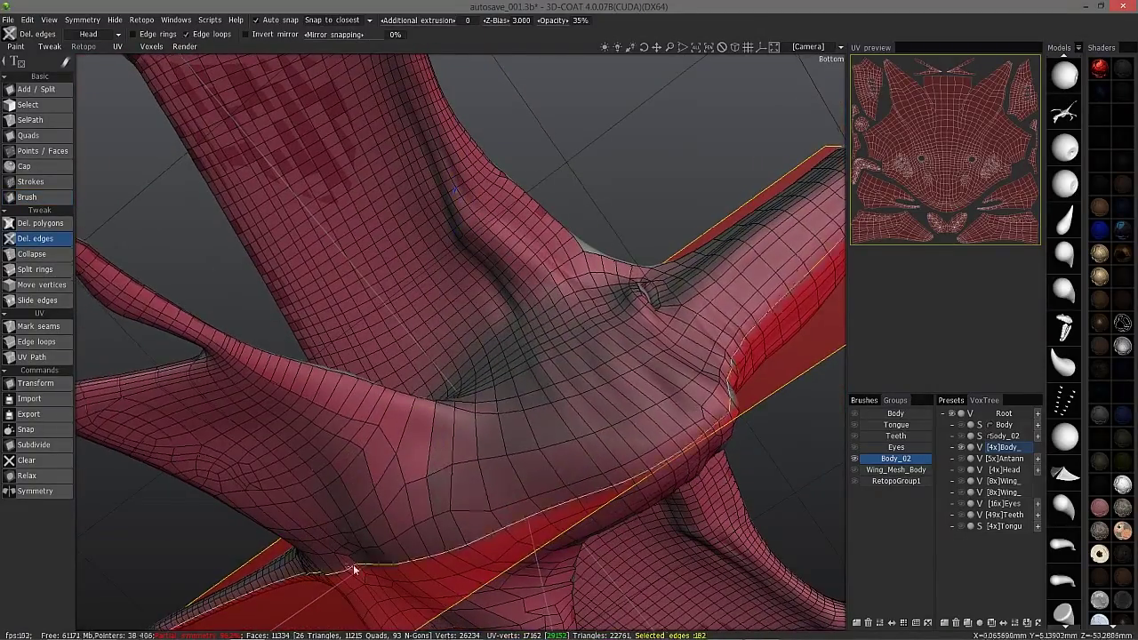
click(342, 566)
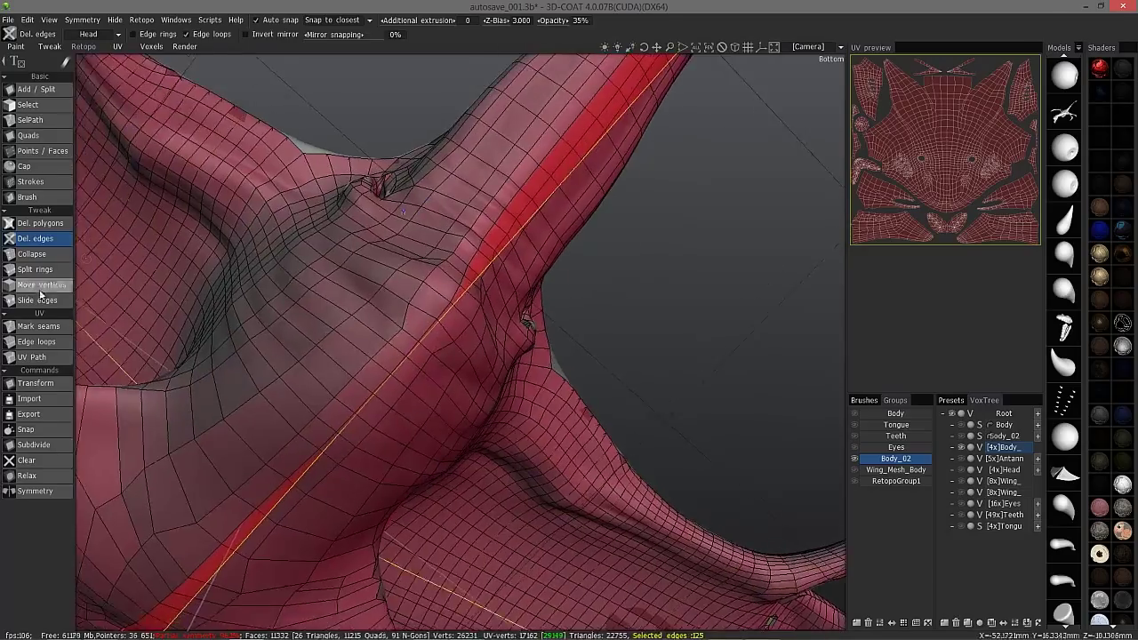
click(33, 286)
mouse_move(377, 344)
right_down()
mouse_move(223, 447)
mouse_move(279, 326)
mouse_move(317, 407)
mouse_move(294, 444)
mouse_move(350, 465)
mouse_move(368, 528)
mouse_move(453, 533)
mouse_move(598, 441)
mouse_move(551, 391)
right_up()
Delete a patch of unevenly shaped polygons on the underside of the pointed flap beside the tail.
click(41, 224)
mouse_move(438, 483)
mouse_down()
mouse_move(396, 475)
mouse_move(427, 505)
mouse_move(350, 516)
mouse_move(345, 471)
mouse_up()
alt+drag(345, 472, 327, 471)
mouse_move(328, 471)
mouse_down()
mouse_move(252, 497)
mouse_move(334, 482)
mouse_up()
drag(203, 400, 218, 365)
Relax the polygons bordering the new hole in the flap with the Brush tool.
click(29, 197)
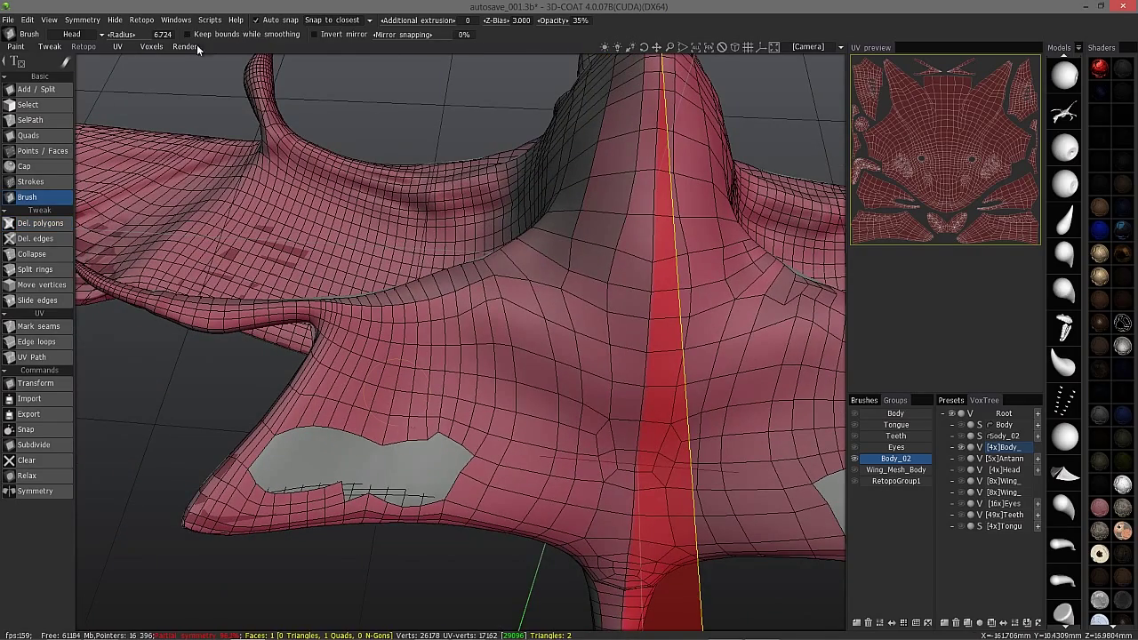
shift+drag(450, 429, 318, 436)
shift+drag(462, 467, 454, 504)
mouse_move(454, 504)
right_down()
mouse_move(350, 486)
mouse_move(304, 405)
mouse_move(38, 136)
right_up()
Start filling the hole in the flap by adding quads at its outer end with the Quads tool.
click(39, 137)
click(251, 482)
click(289, 473)
alt+drag(288, 480, 286, 453)
Smooth the mesh around the remaining hole with the Brush tool until its borders run straight.
click(47, 195)
mouse_move(292, 500)
shift+mouse_down()
mouse_move(269, 458)
mouse_move(429, 470)
mouse_move(274, 495)
mouse_move(312, 460)
mouse_move(400, 468)
shift+mouse_up()
shift+drag(342, 520, 440, 519)
right_drag(440, 520, 419, 526)
shift+drag(342, 514, 294, 505)
right_drag(348, 519, 333, 520)
alt+drag(332, 521, 356, 535)
click(44, 152)
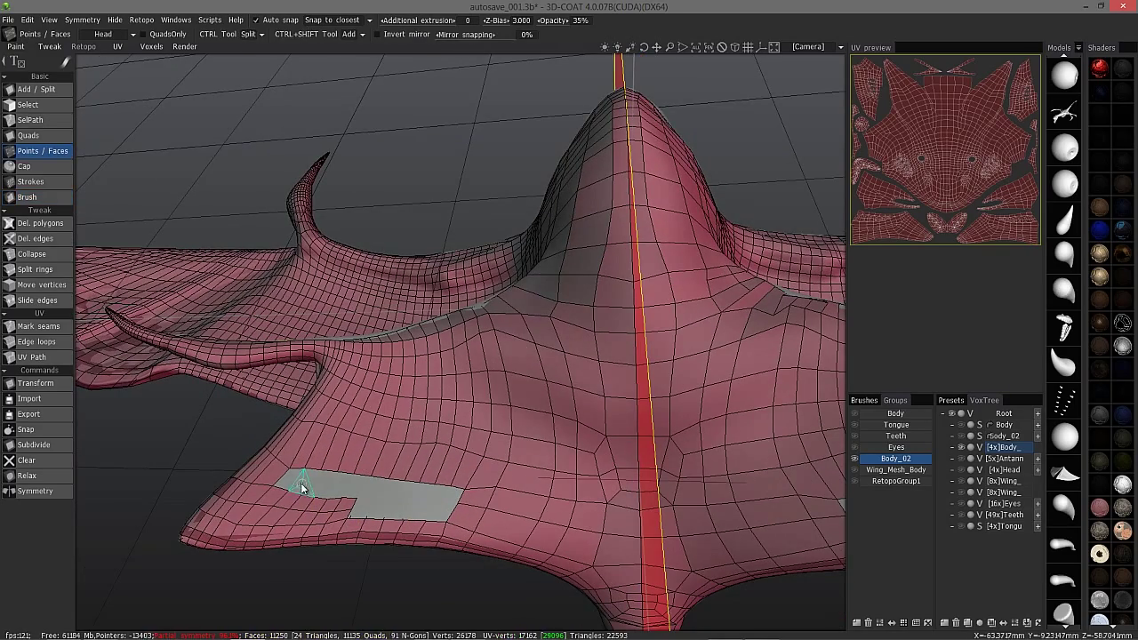
alt+drag(290, 483, 363, 343)
click(28, 135)
alt+right_drag(267, 356, 177, 282)
click(42, 284)
mouse_move(177, 281)
alt+mouse_down()
mouse_move(213, 289)
mouse_move(241, 335)
mouse_move(223, 335)
alt+mouse_up()
click(43, 151)
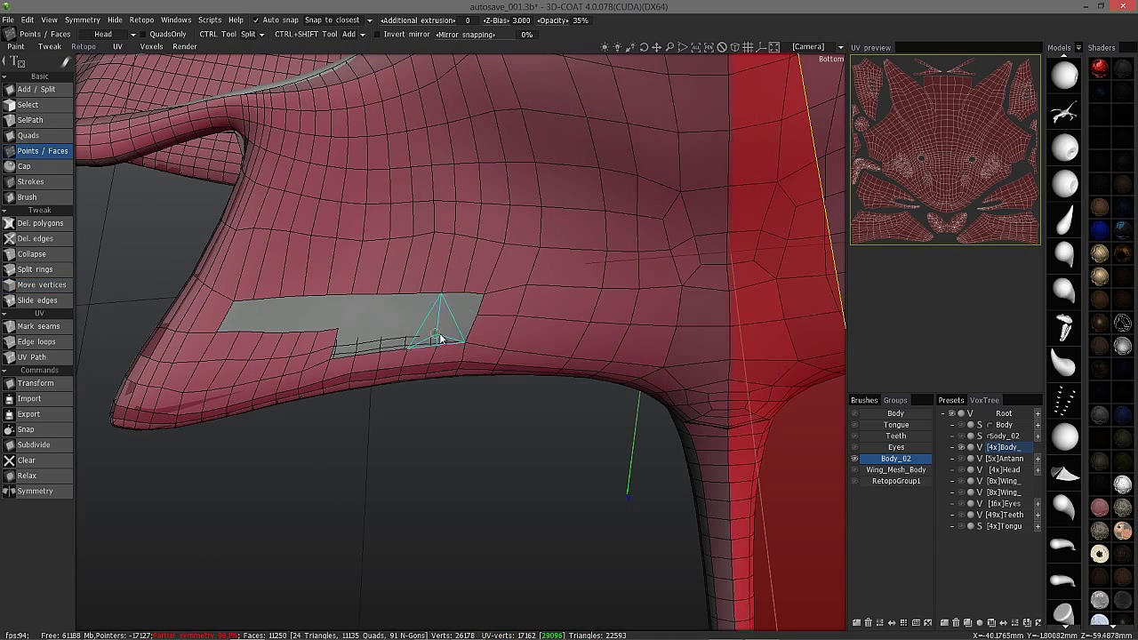
click(45, 136)
mouse_move(333, 313)
alt+mouse_down()
mouse_move(311, 293)
mouse_move(319, 331)
alt+mouse_up()
click(334, 304)
click(292, 301)
key(ctrl+z)
key(ctrl+z)
key(ctrl+z)
Fill the narrow outer strip of the hole with a row of quads using the Quads tool.
click(232, 336)
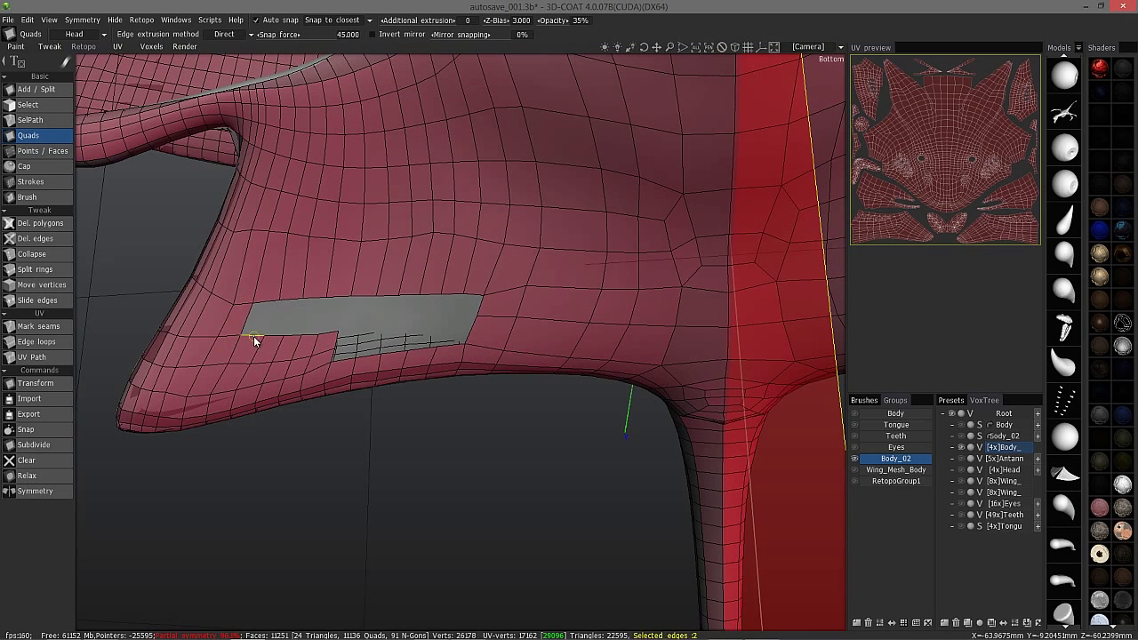
click(261, 321)
click(280, 318)
click(303, 317)
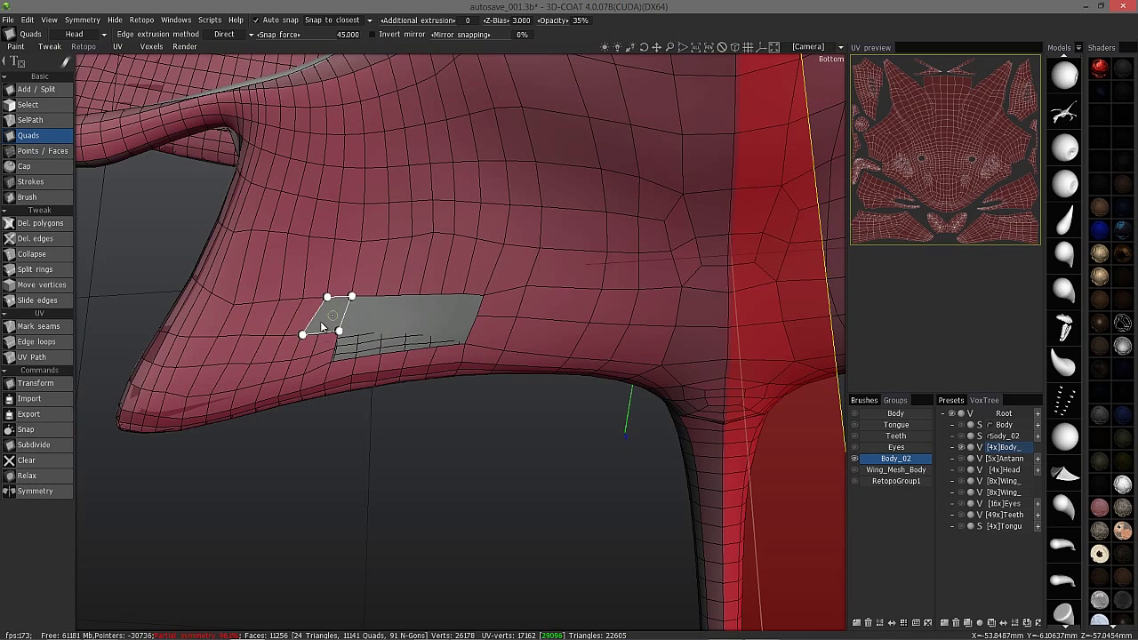
Close the stepped corner of the hole with additional faces from the Points / Faces and Quads tools.
alt+drag(356, 312, 387, 316)
click(42, 151)
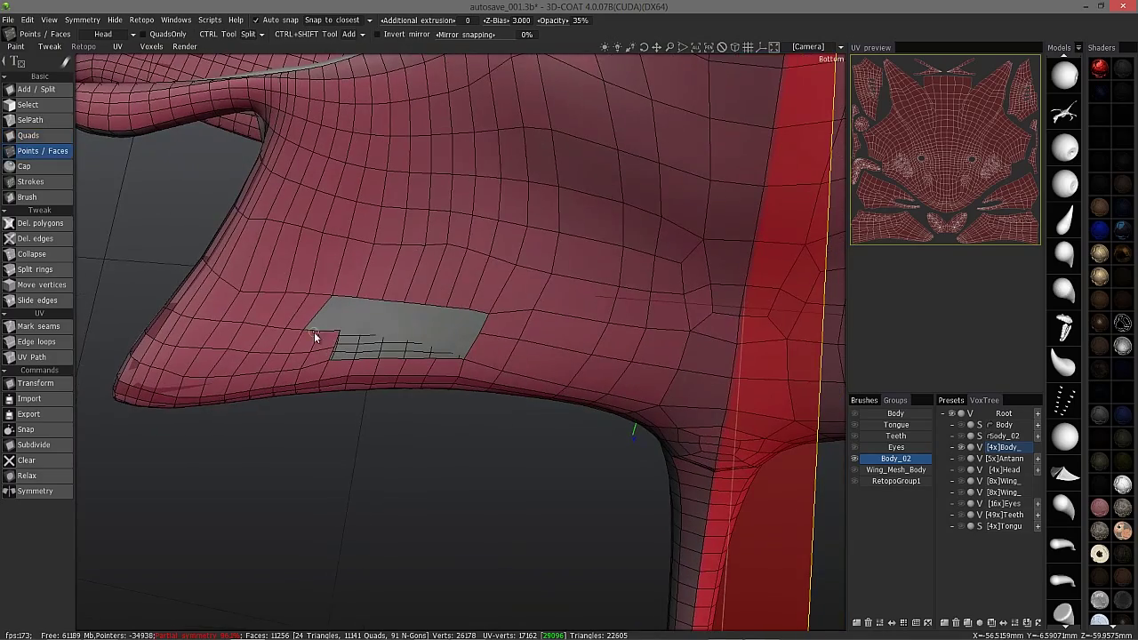
click(330, 361)
alt+drag(161, 185, 156, 221)
mouse_move(349, 299)
alt+mouse_down()
mouse_move(322, 310)
mouse_move(353, 315)
alt+mouse_up()
right_click(322, 310)
mouse_move(101, 226)
alt+mouse_down()
mouse_move(157, 249)
mouse_move(120, 233)
alt+mouse_up()
click(37, 136)
click(341, 306)
mouse_move(341, 307)
alt+mouse_down()
mouse_move(341, 320)
mouse_move(377, 307)
mouse_move(355, 331)
alt+mouse_up()
Smooth the outer lower corner of the hole with the Brush tool at a radius of about 2.48.
click(29, 196)
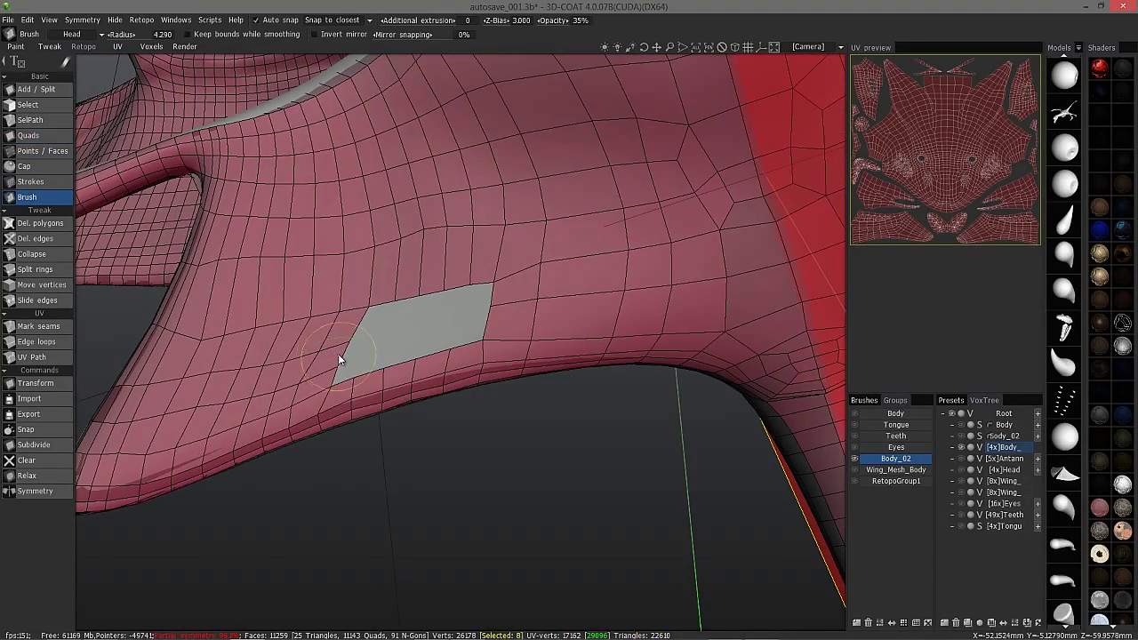
mouse_move(348, 388)
shift+mouse_down()
mouse_move(330, 392)
mouse_move(378, 333)
mouse_move(367, 372)
shift+mouse_up()
scroll(368, 373, down, 3)
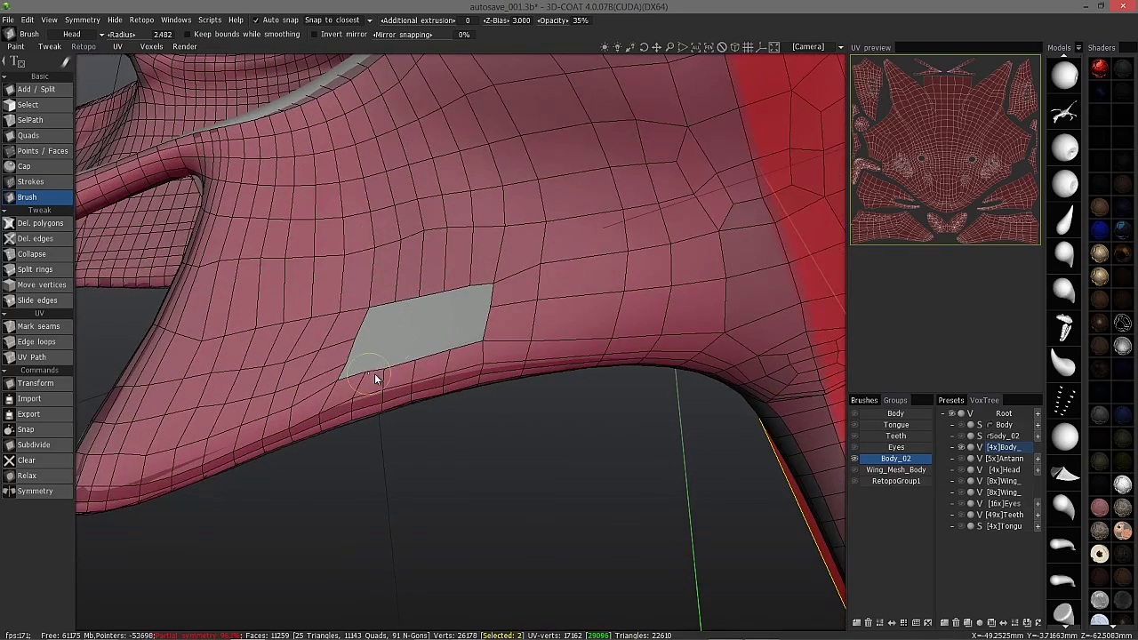
alt+drag(355, 289, 301, 260)
Draw one lengthwise stroke and several crossing strokes over the hole with the Strokes tool and generate faces from them.
click(31, 181)
drag(347, 343, 483, 324)
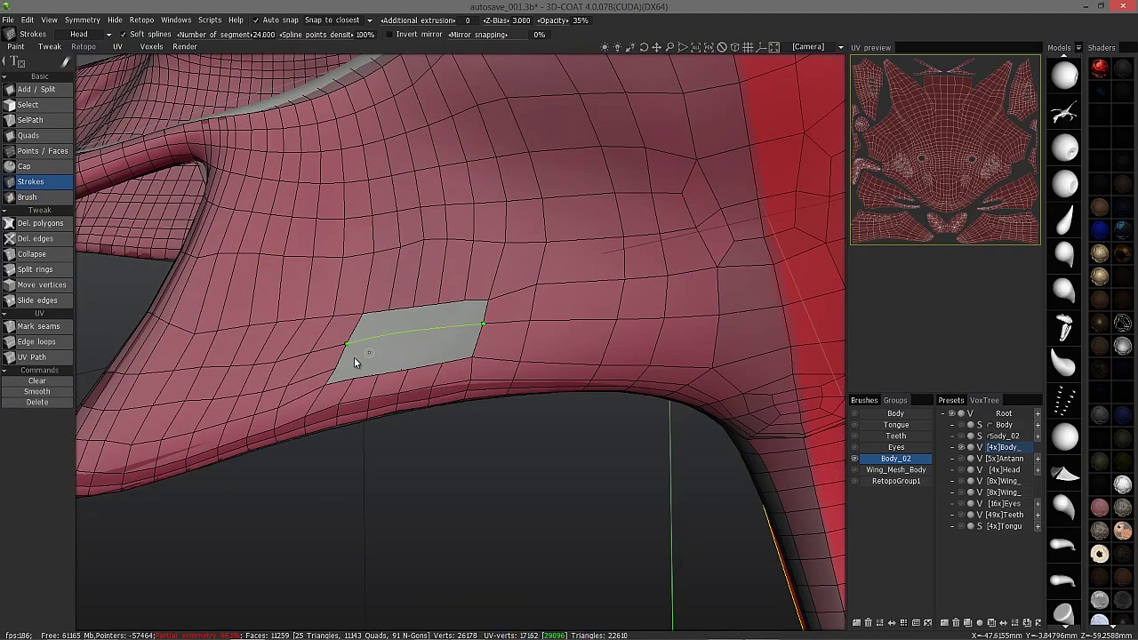
click(388, 310)
click(370, 343)
click(413, 307)
click(406, 339)
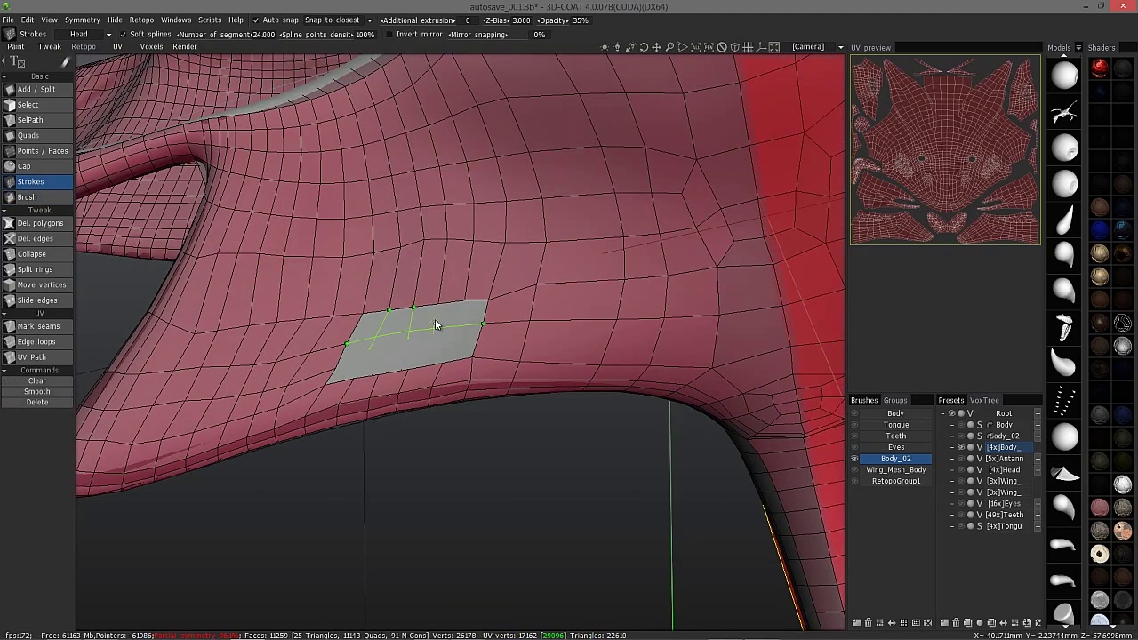
mouse_move(435, 320)
mouse_down()
mouse_move(438, 304)
mouse_move(462, 301)
mouse_up()
key(Return)
Fill the remaining lower row of the hole with Points / Faces polygons and remove surplus edges beside the patch.
click(43, 151)
right_click(463, 350)
alt+drag(441, 358, 181, 224)
right_click(442, 359)
right_click(419, 370)
right_click(397, 384)
click(38, 238)
drag(354, 154, 330, 500)
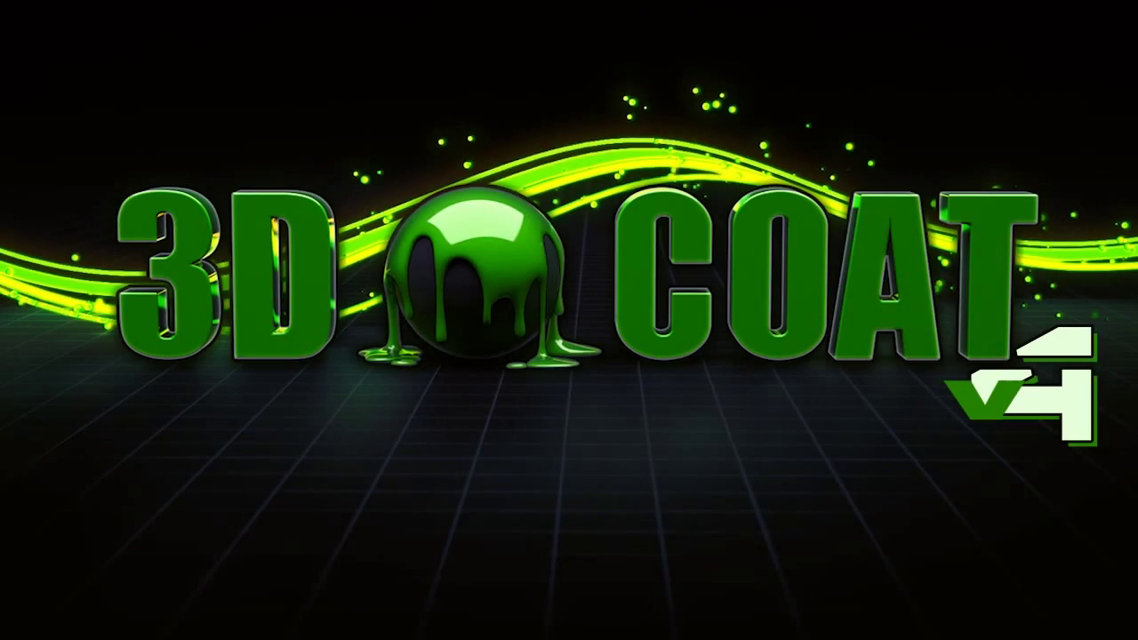